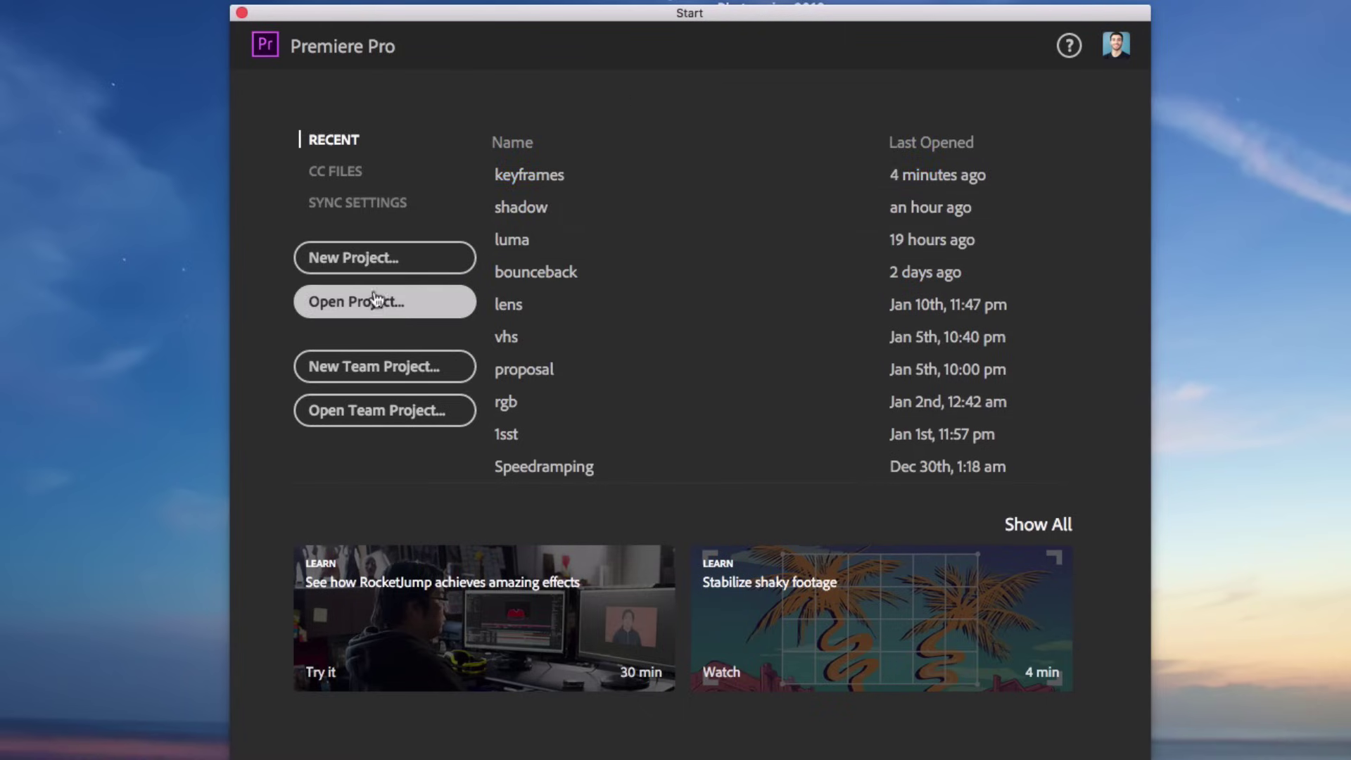
# Create a new project named LearnPremiere, keeping the default ingest and scratch disk settings.
pyautogui.click(379, 257)
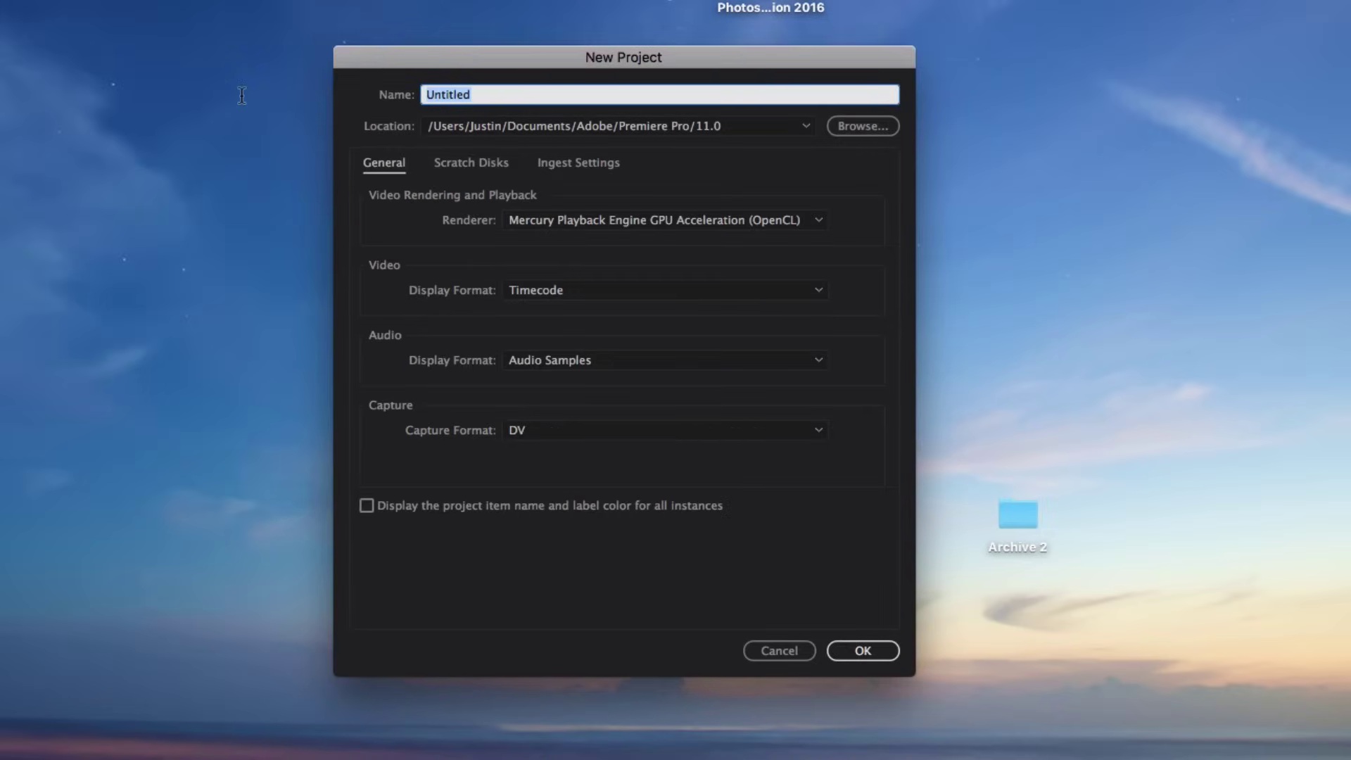
pyautogui.write('LearnPremiere')
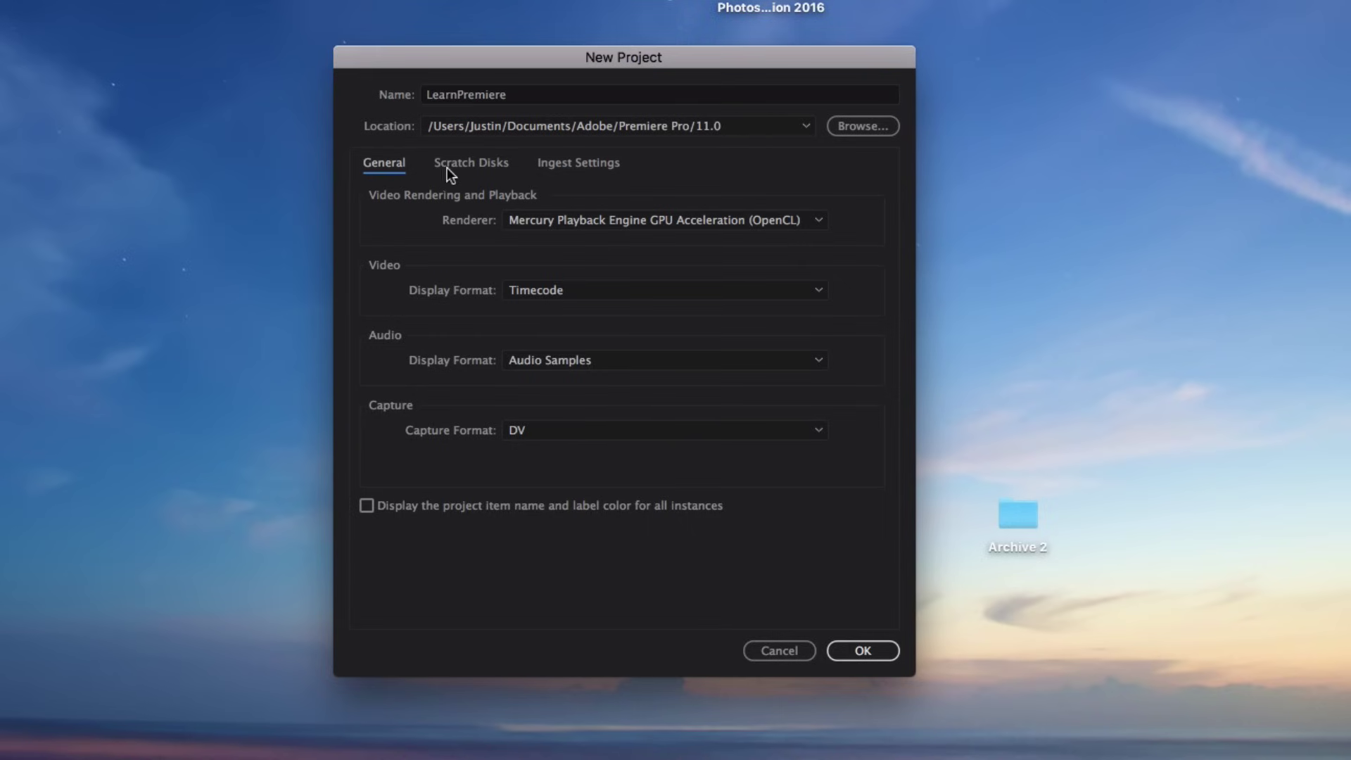
pyautogui.click(606, 165)
pyautogui.click(506, 168)
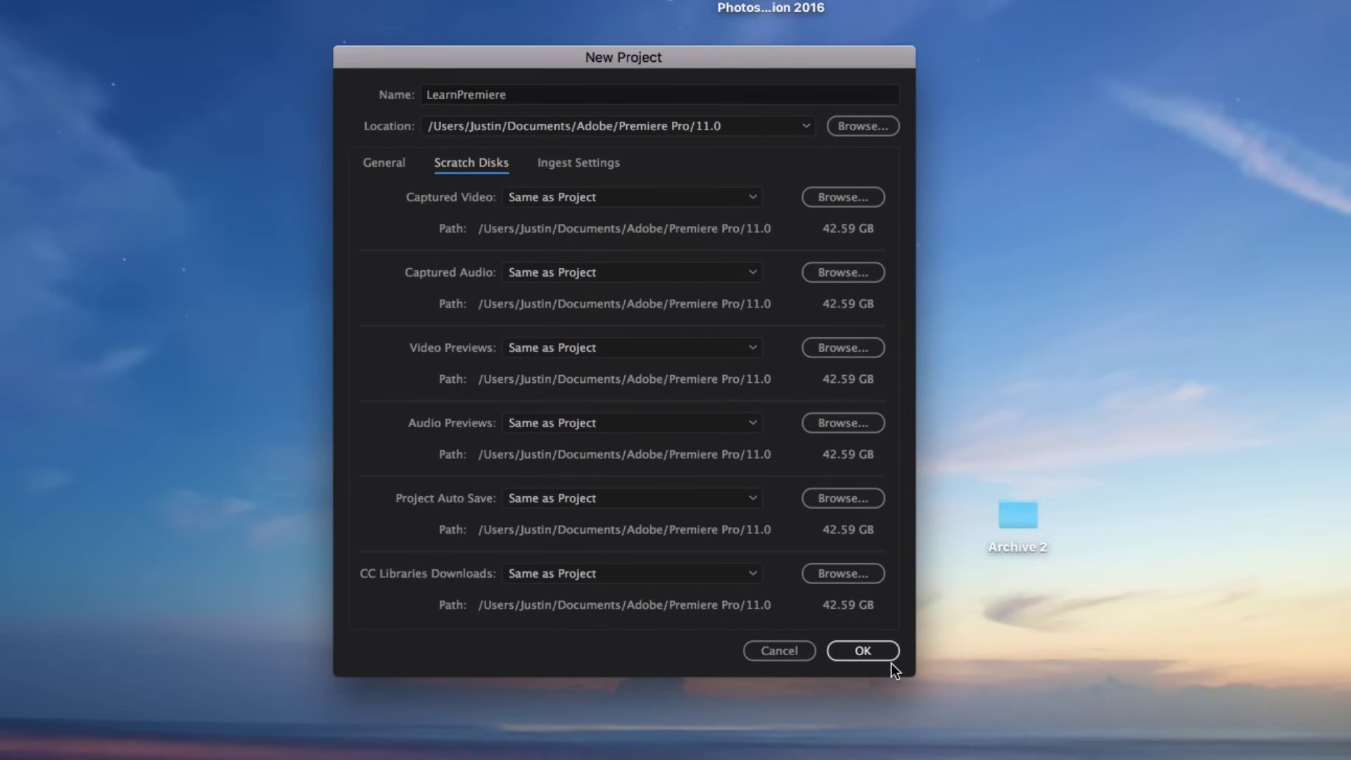
pyautogui.click(872, 651)
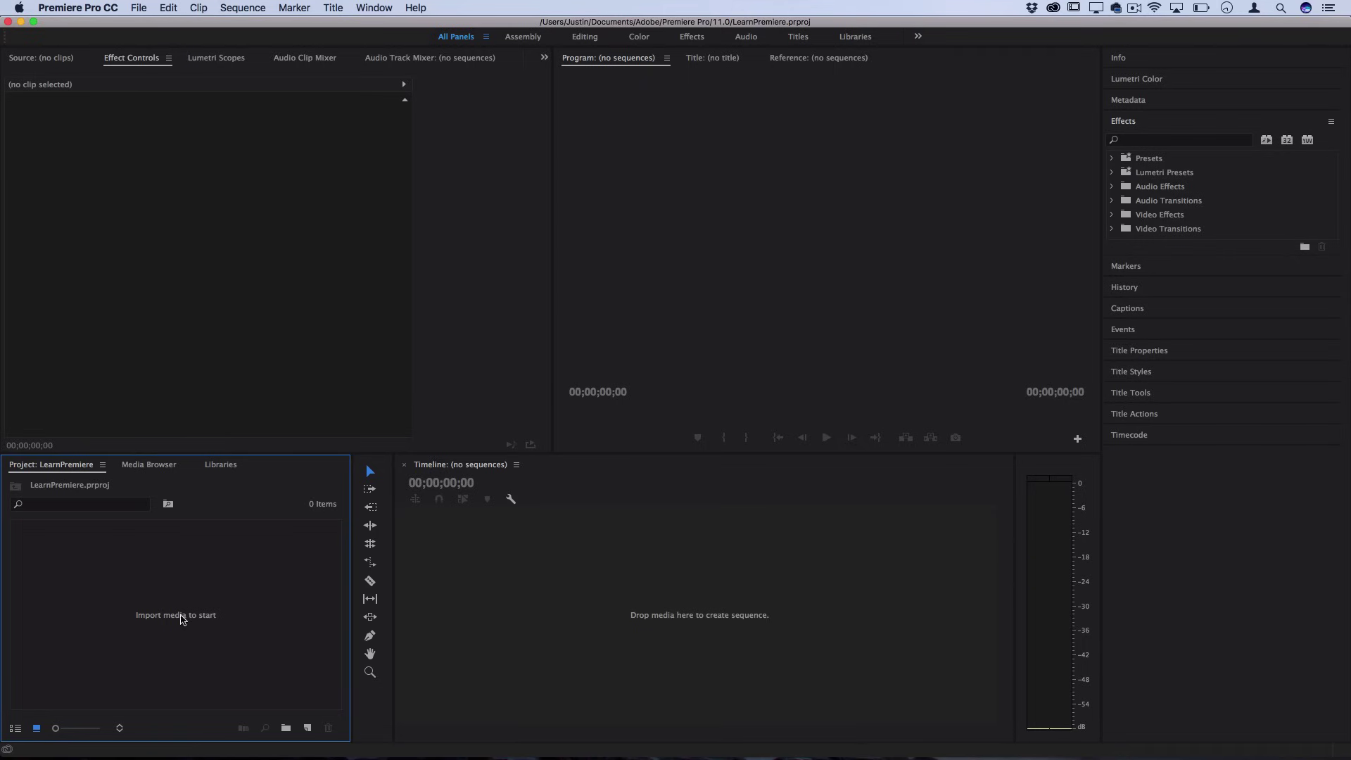
# Import MVI_1684, MVI_1682 and MVI_1676 from the b-Roll folder into the Project panel.
pyautogui.click(148, 467)
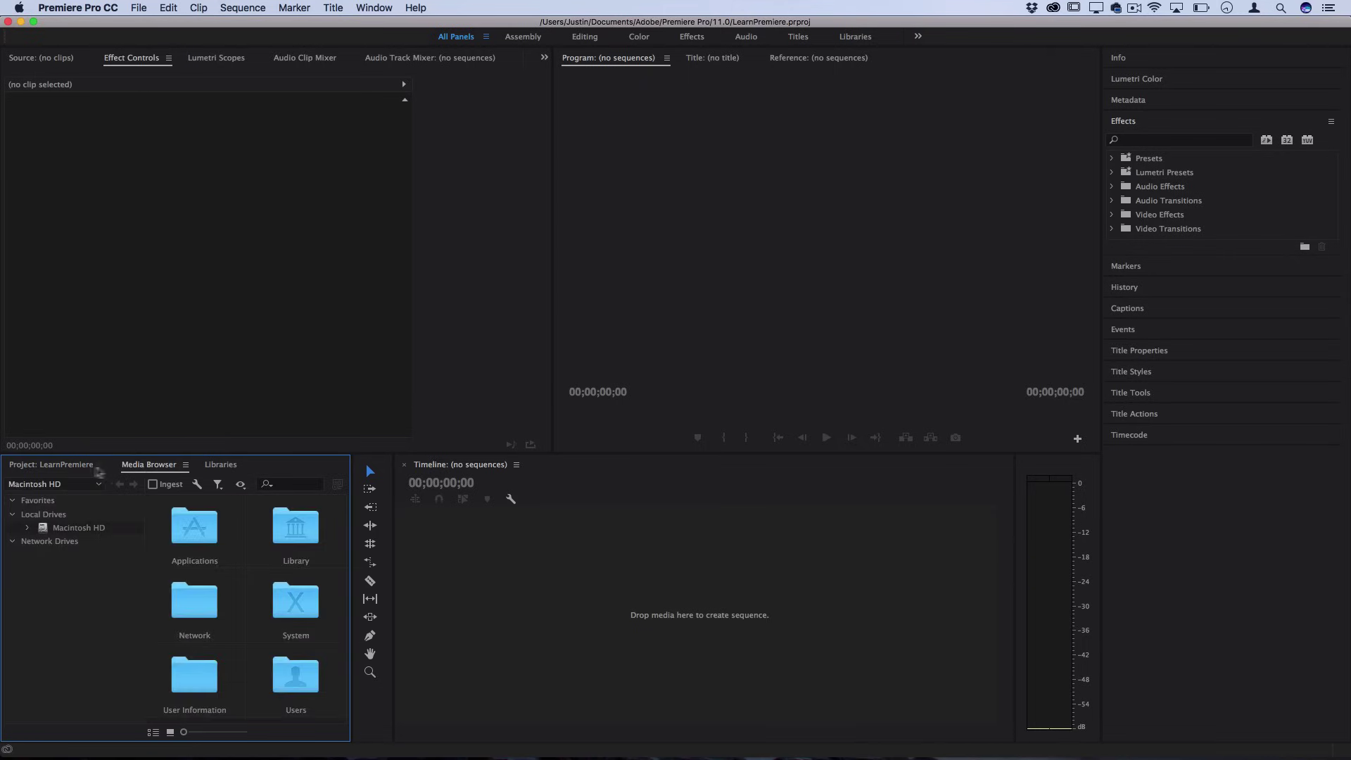
pyautogui.click(62, 468)
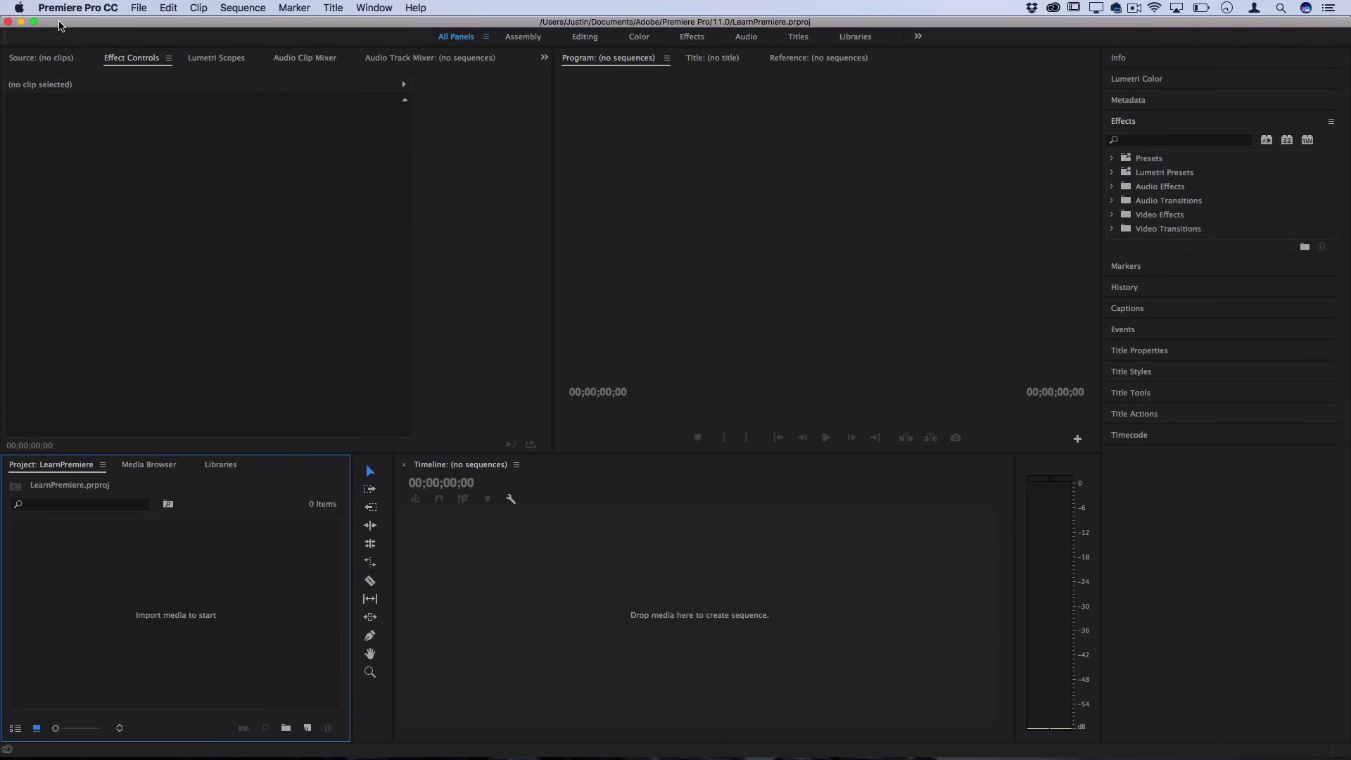
pyautogui.click(331, 737)
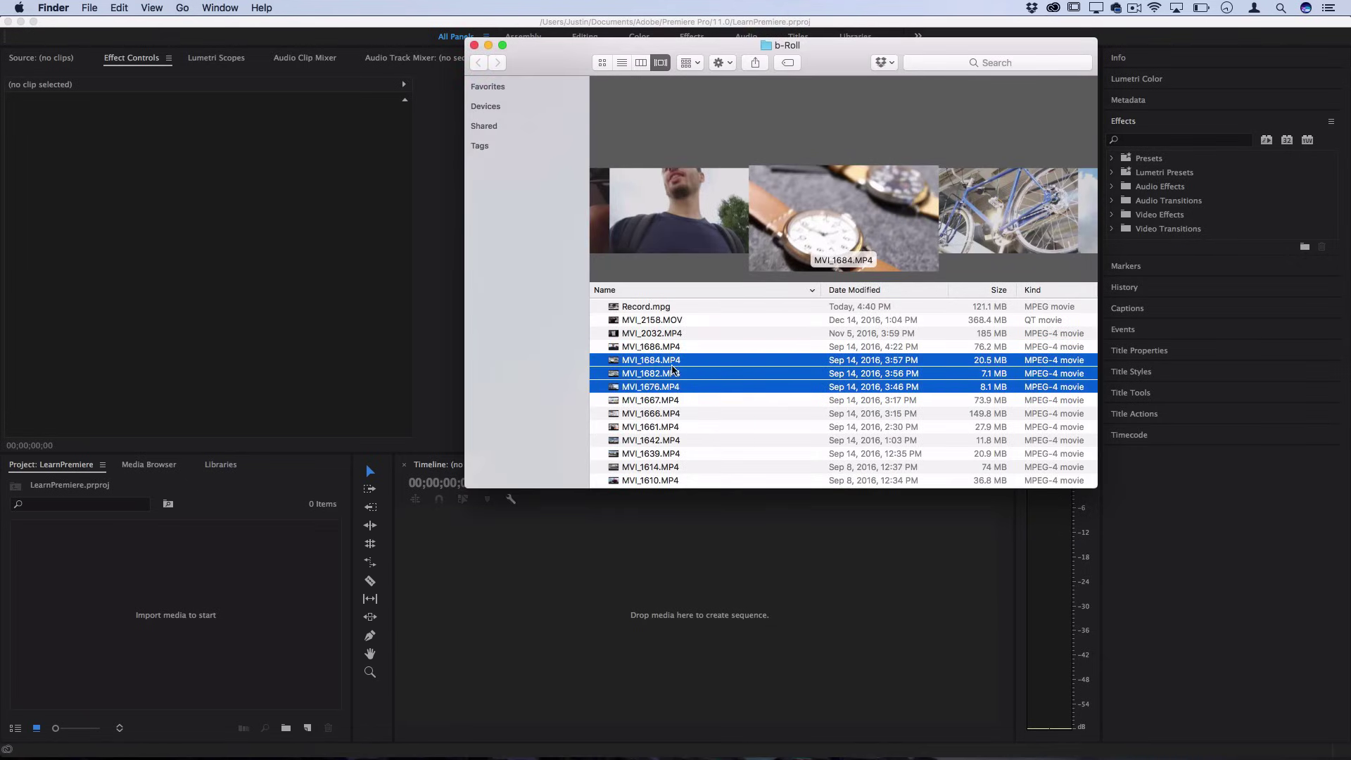
pyautogui.moveTo(673, 374); pyautogui.dragTo(176, 619)
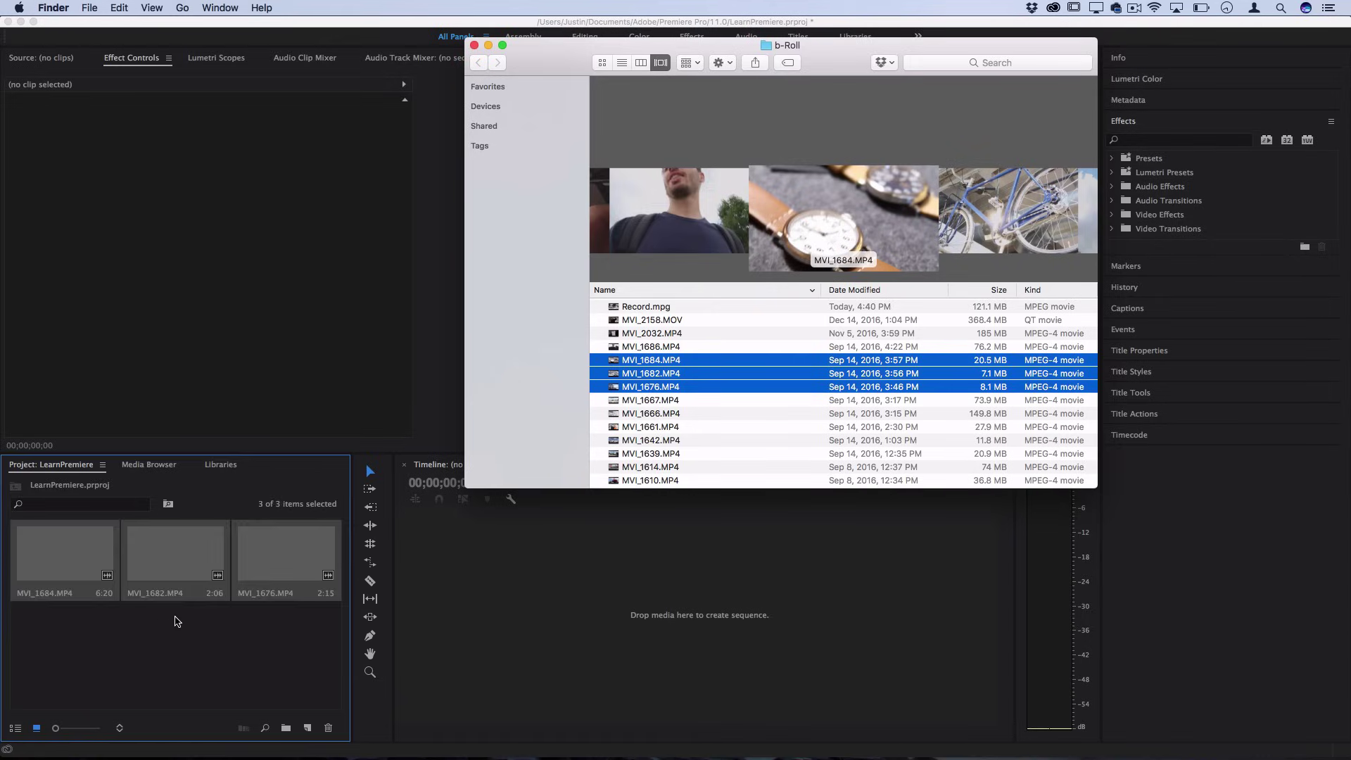
pyautogui.click(299, 676)
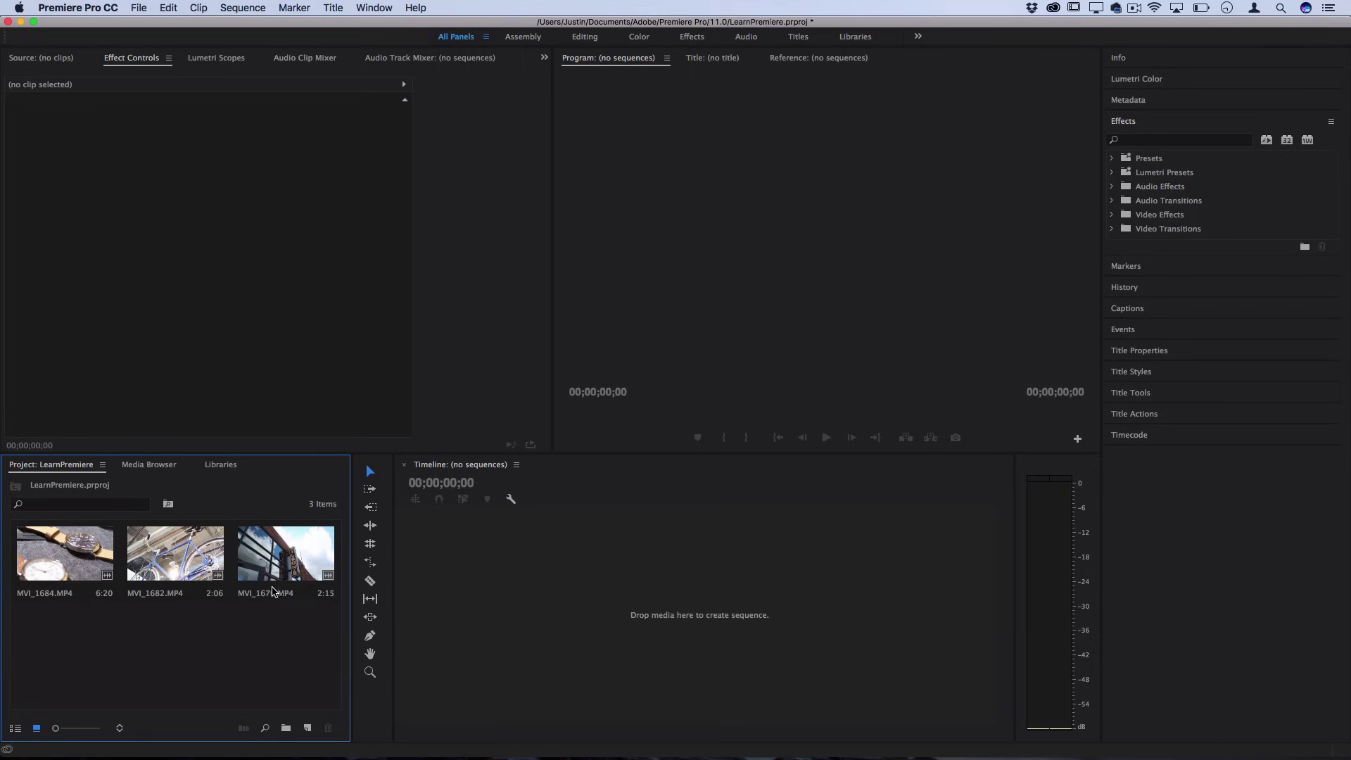
pyautogui.click(56, 558)
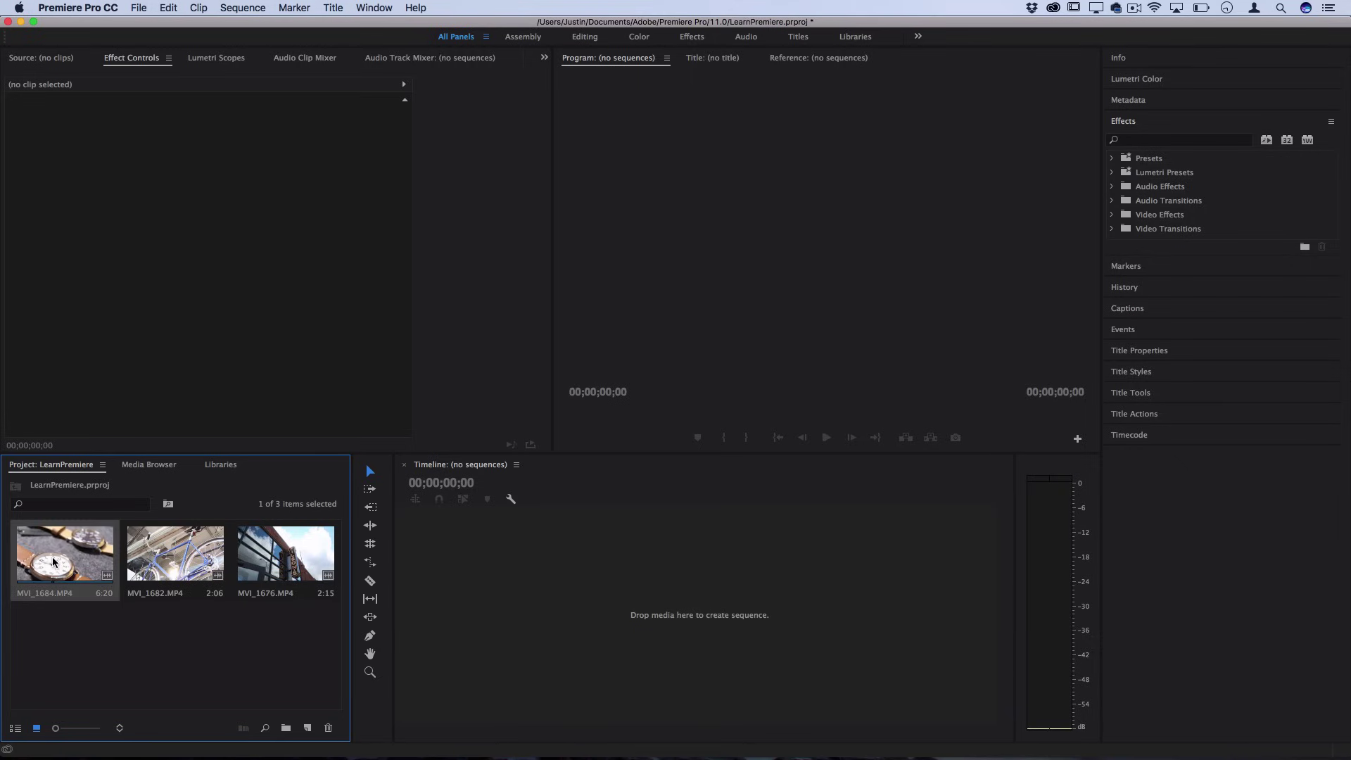
# Build an MVI_1684 sequence from the clip and enlarge the V1 track to show thumbnails.
pyautogui.moveTo(57, 557); pyautogui.dragTo(468, 583)
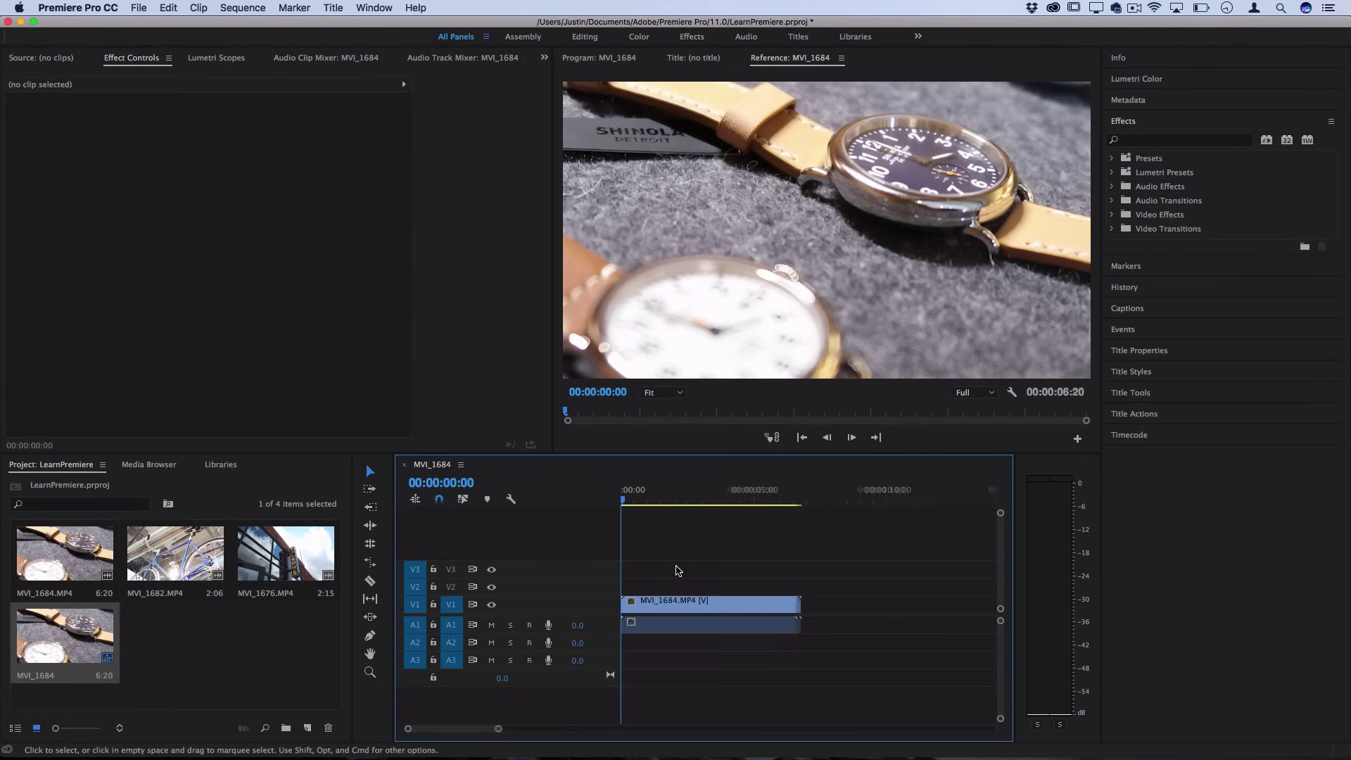
pyautogui.scroll(3, 677, 571)
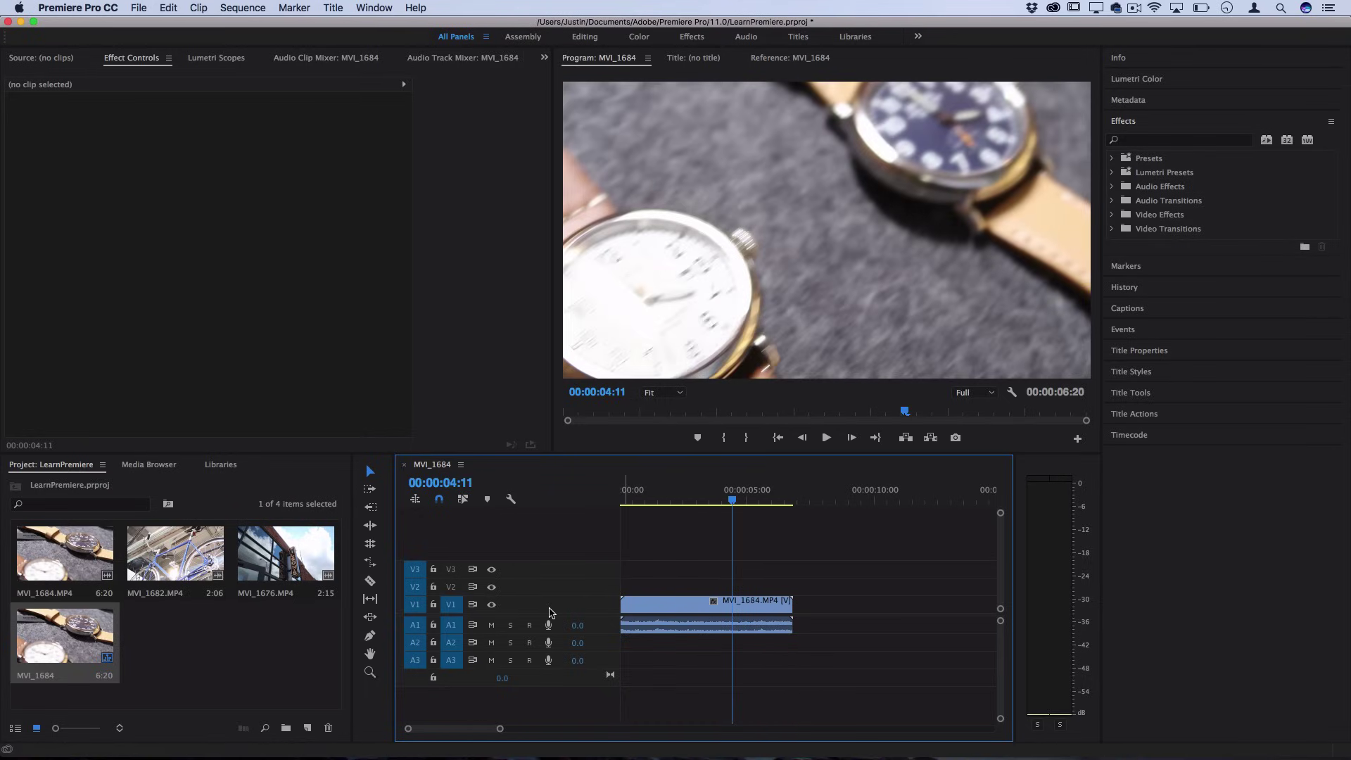
pyautogui.doubleClick(549, 612)
pyautogui.scroll(3, 550, 613)
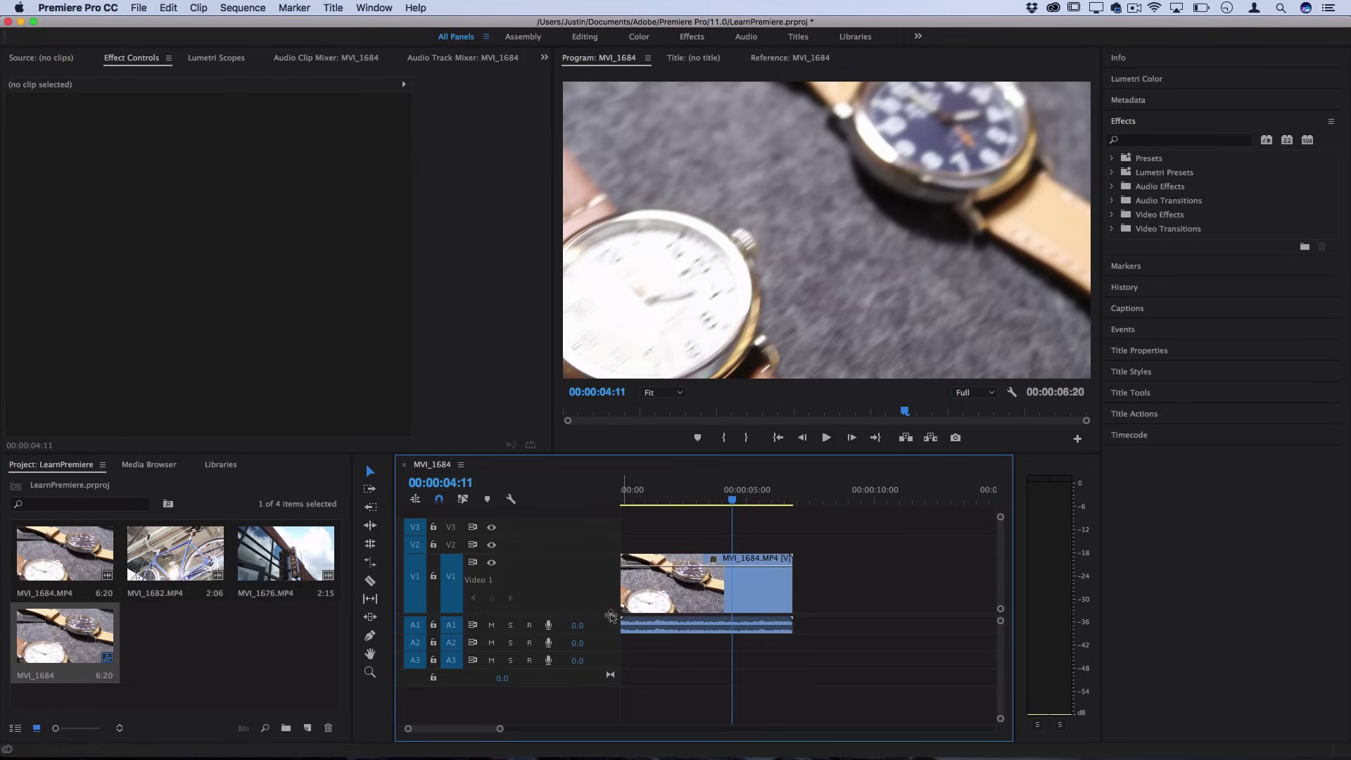
pyautogui.scroll(5, 603, 628)
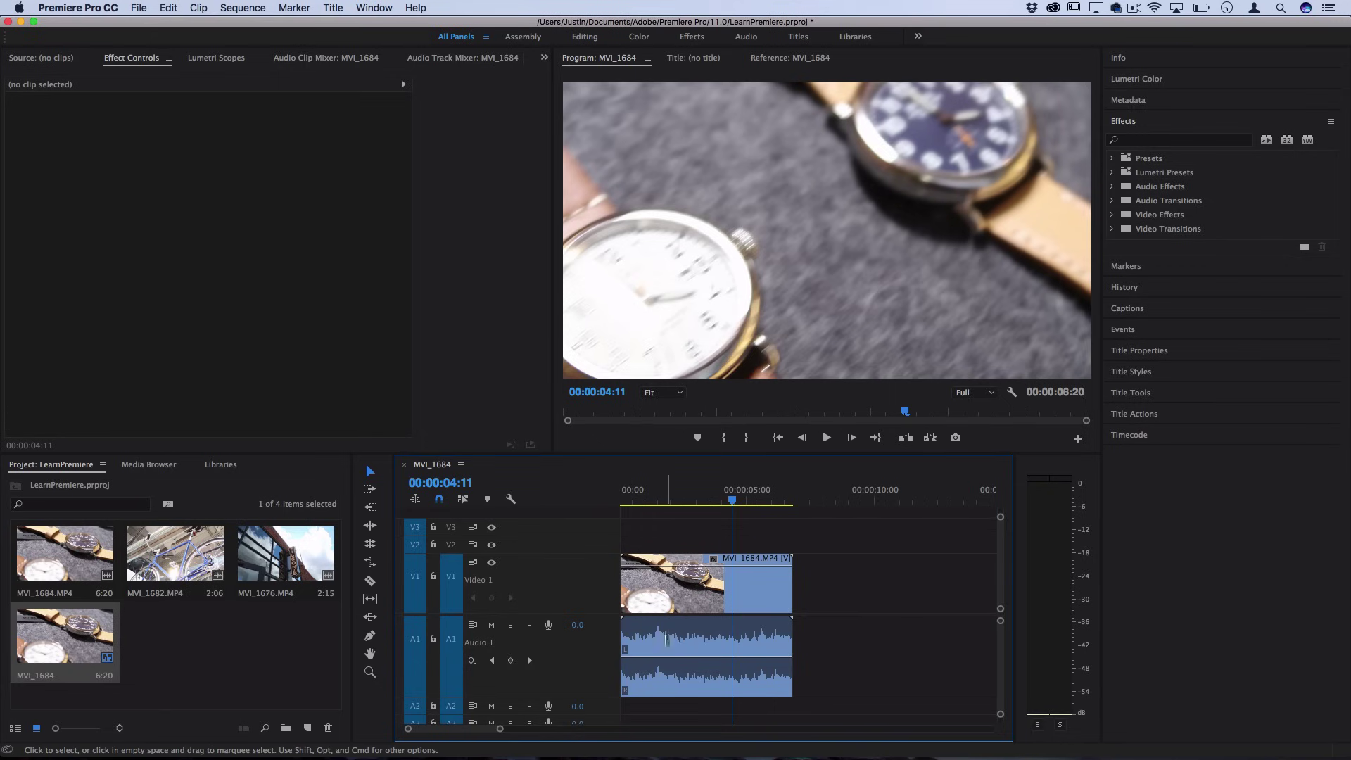
# Scrub the playhead, zoom the timeline out and back in, and play the sequence.
pyautogui.click(654, 501)
pyautogui.press('Home')
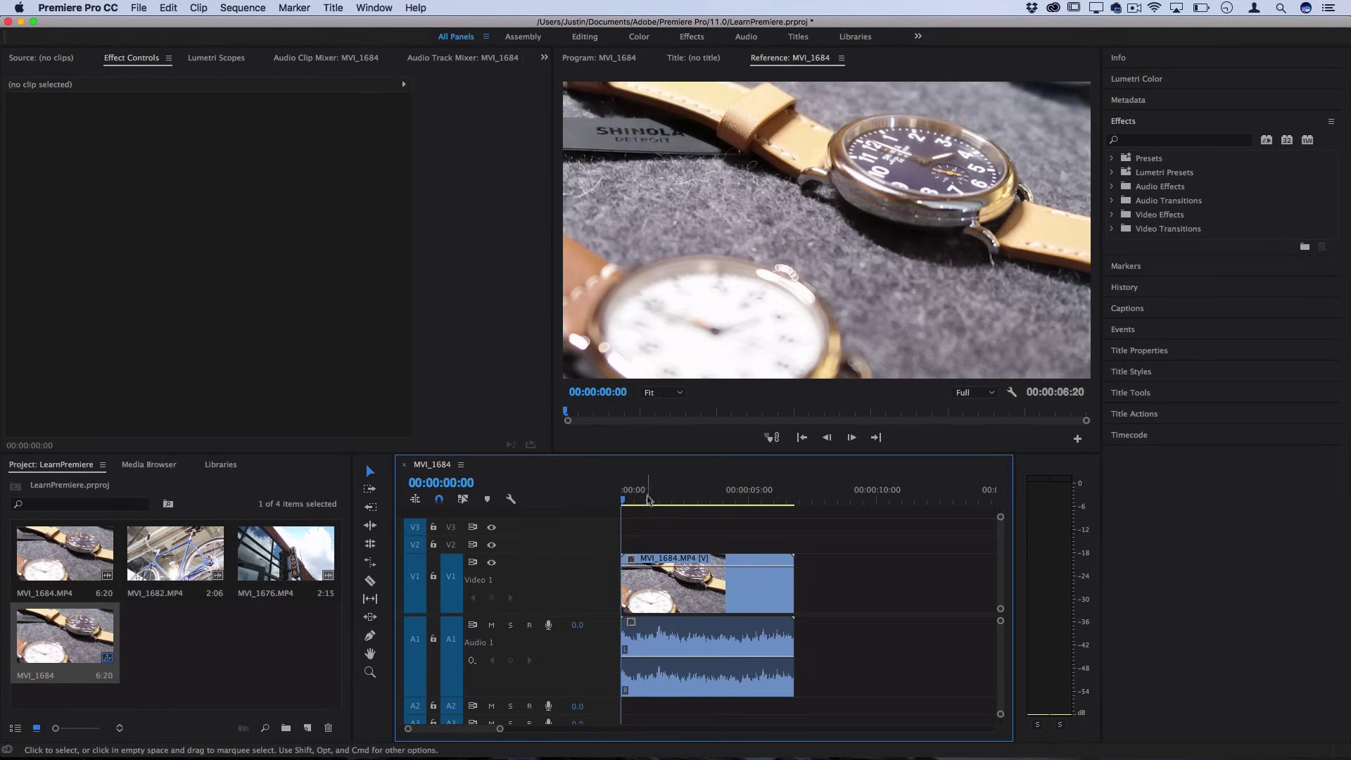
pyautogui.click(654, 501)
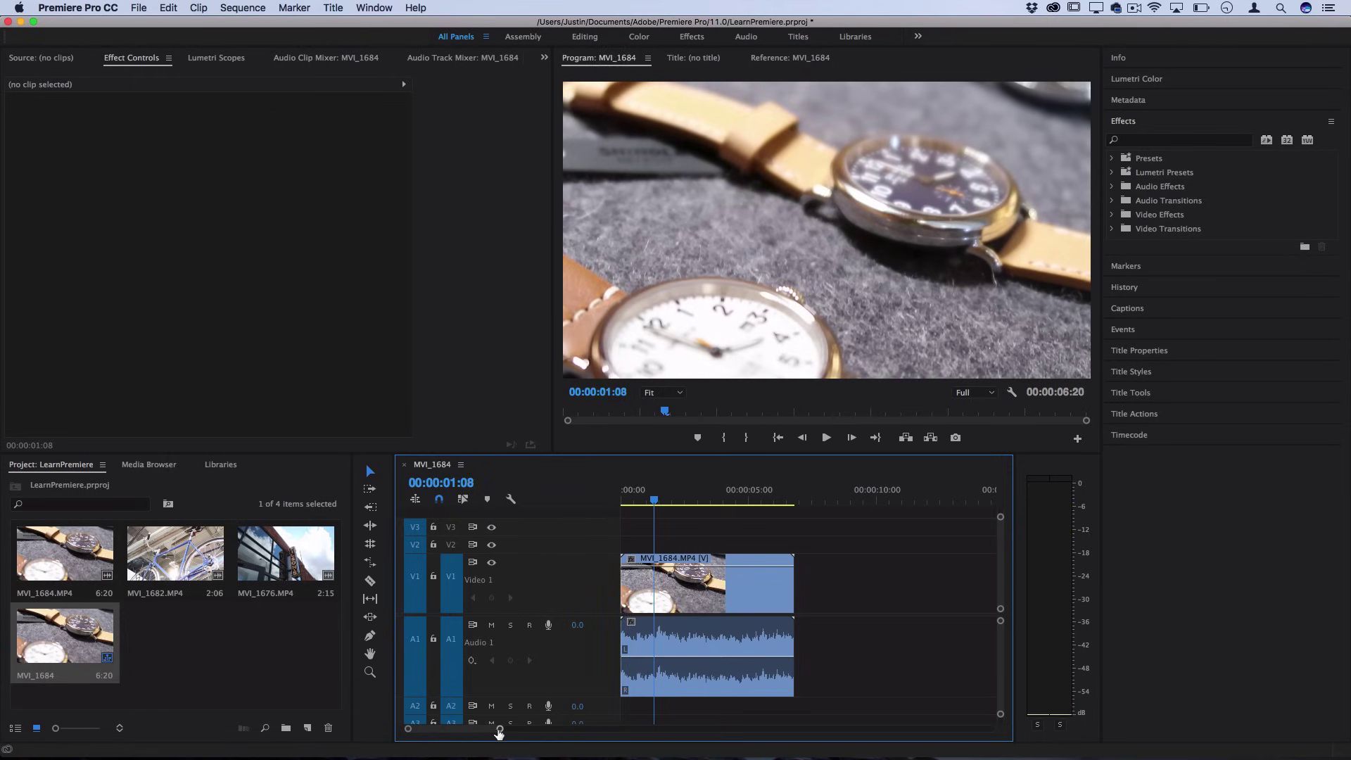
pyautogui.moveTo(500, 732); pyautogui.dragTo(589, 725)
pyautogui.press('-')
pyautogui.press('-')
pyautogui.press('-')
pyautogui.press('-')
pyautogui.press('-')
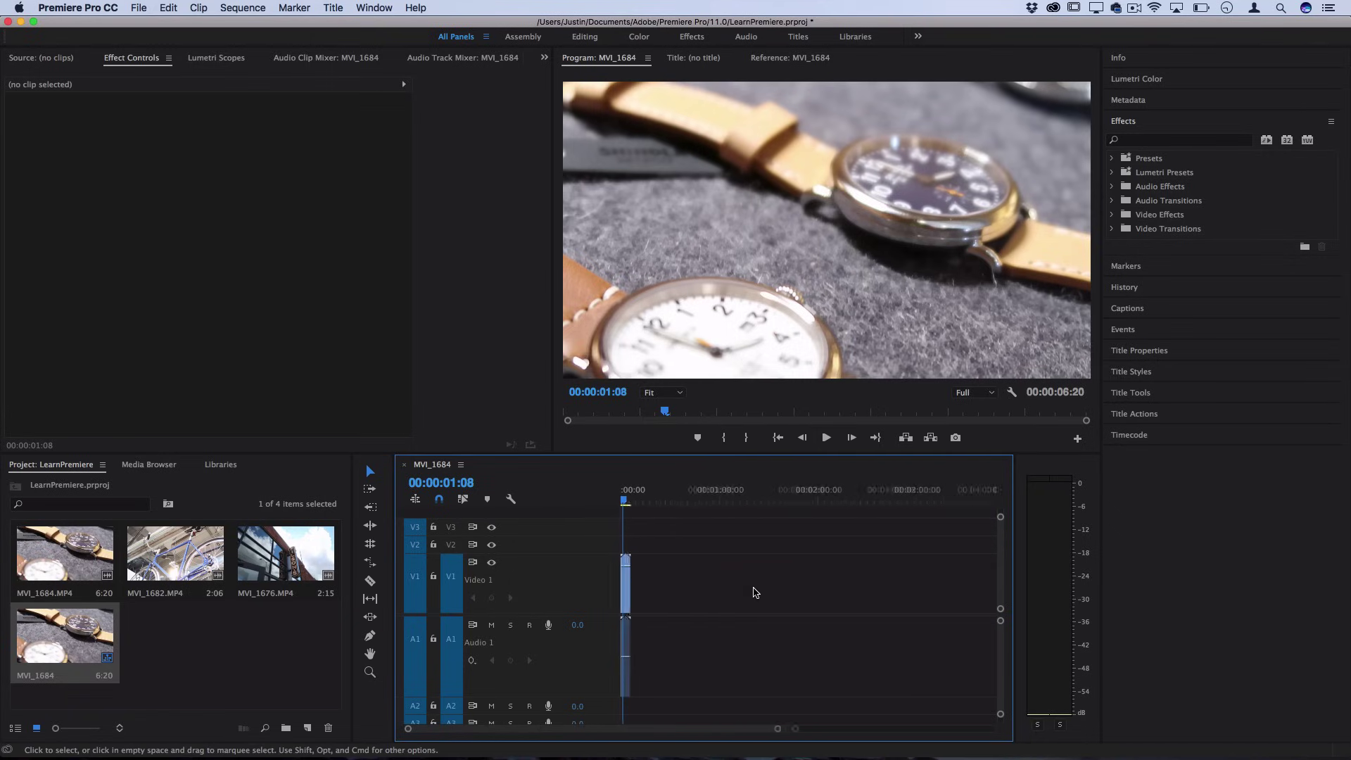
pyautogui.press('=')
pyautogui.press('=')
pyautogui.press('=')
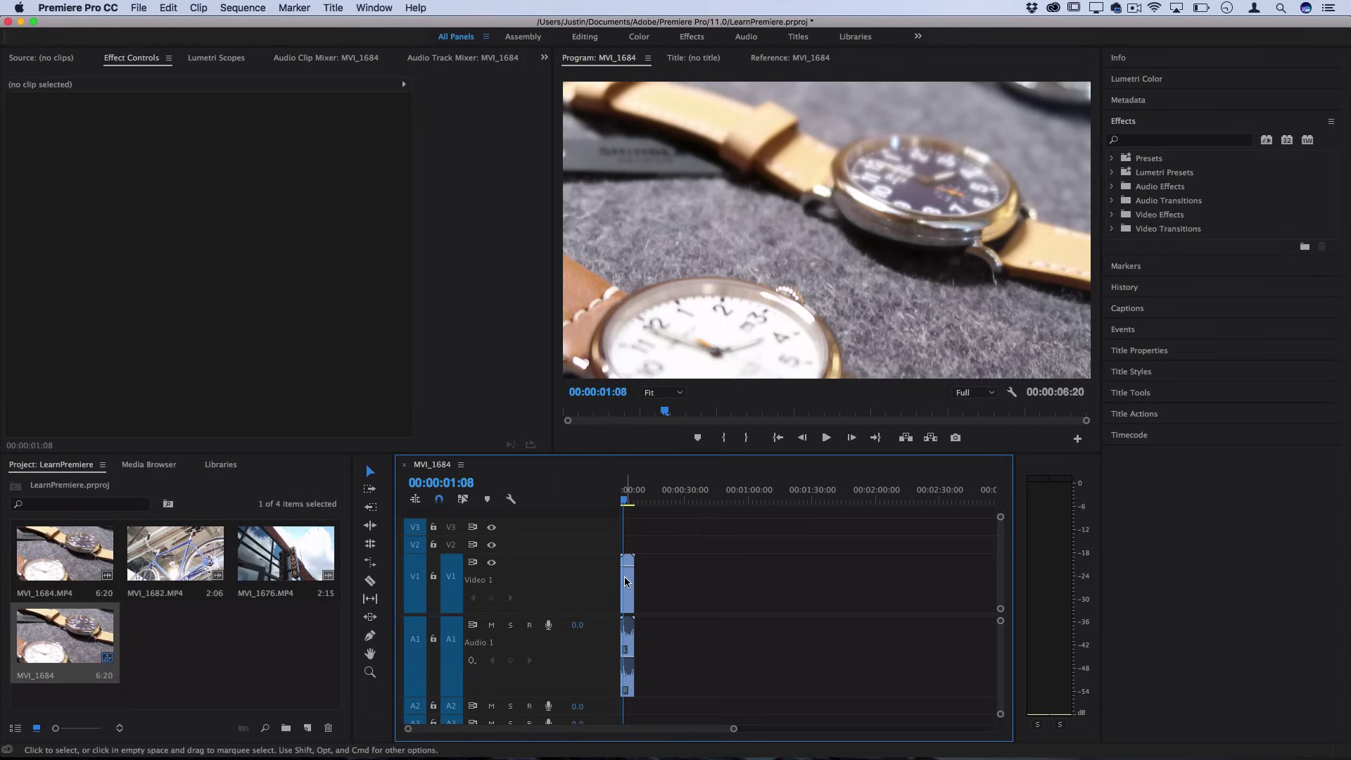
pyautogui.press('=')
pyautogui.press('=')
pyautogui.click(650, 503)
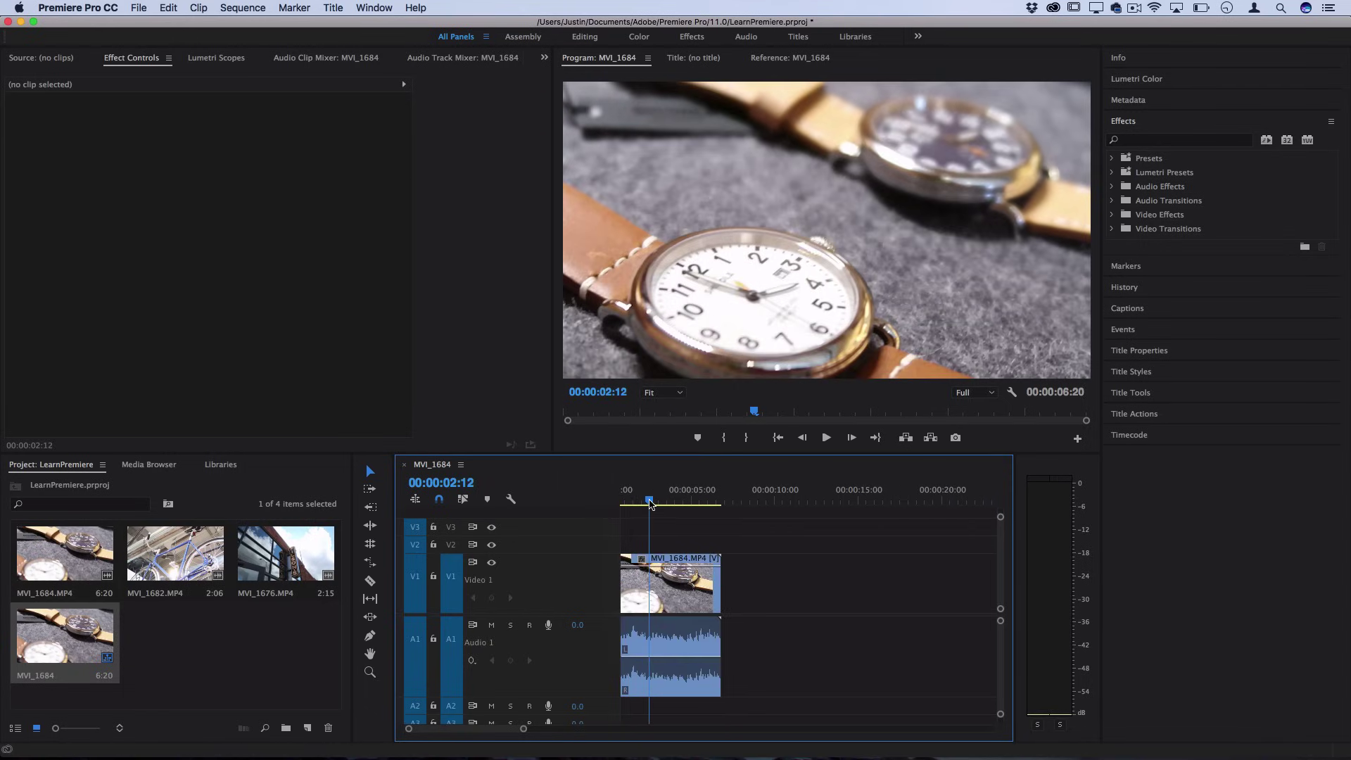
pyautogui.moveTo(650, 503); pyautogui.dragTo(649, 499)
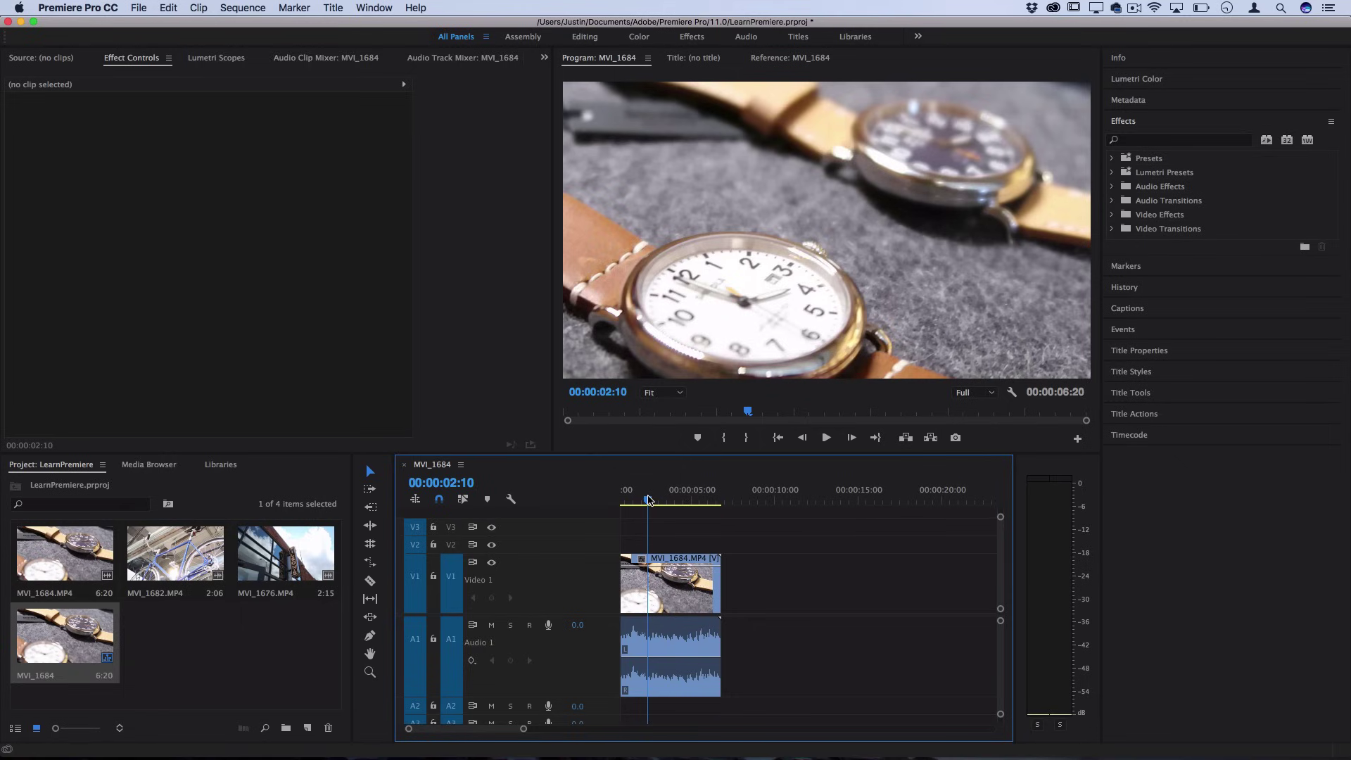
pyautogui.press('space')
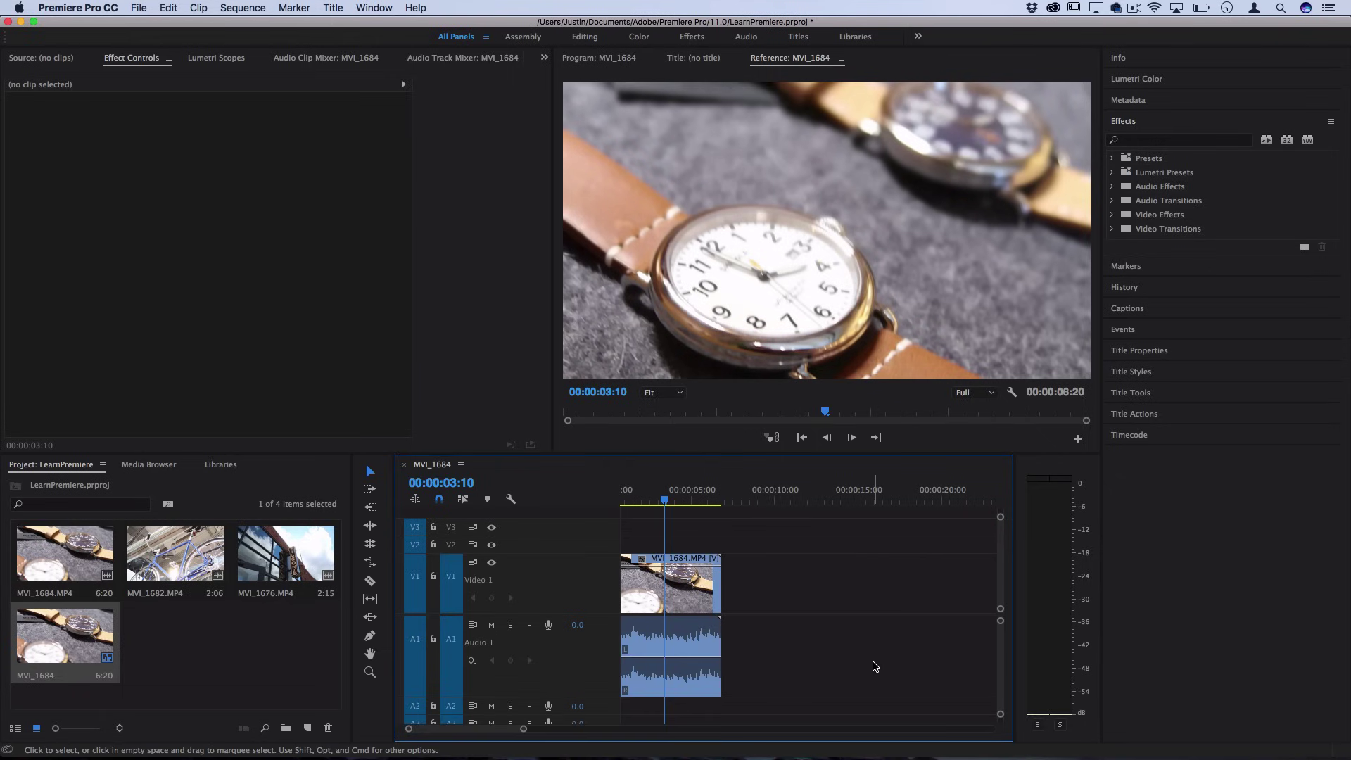
# View the Program monitor frame at 100%, then switch its zoom back to Fit.
pyautogui.click(654, 502)
pyautogui.moveTo(654, 502); pyautogui.dragTo(656, 503)
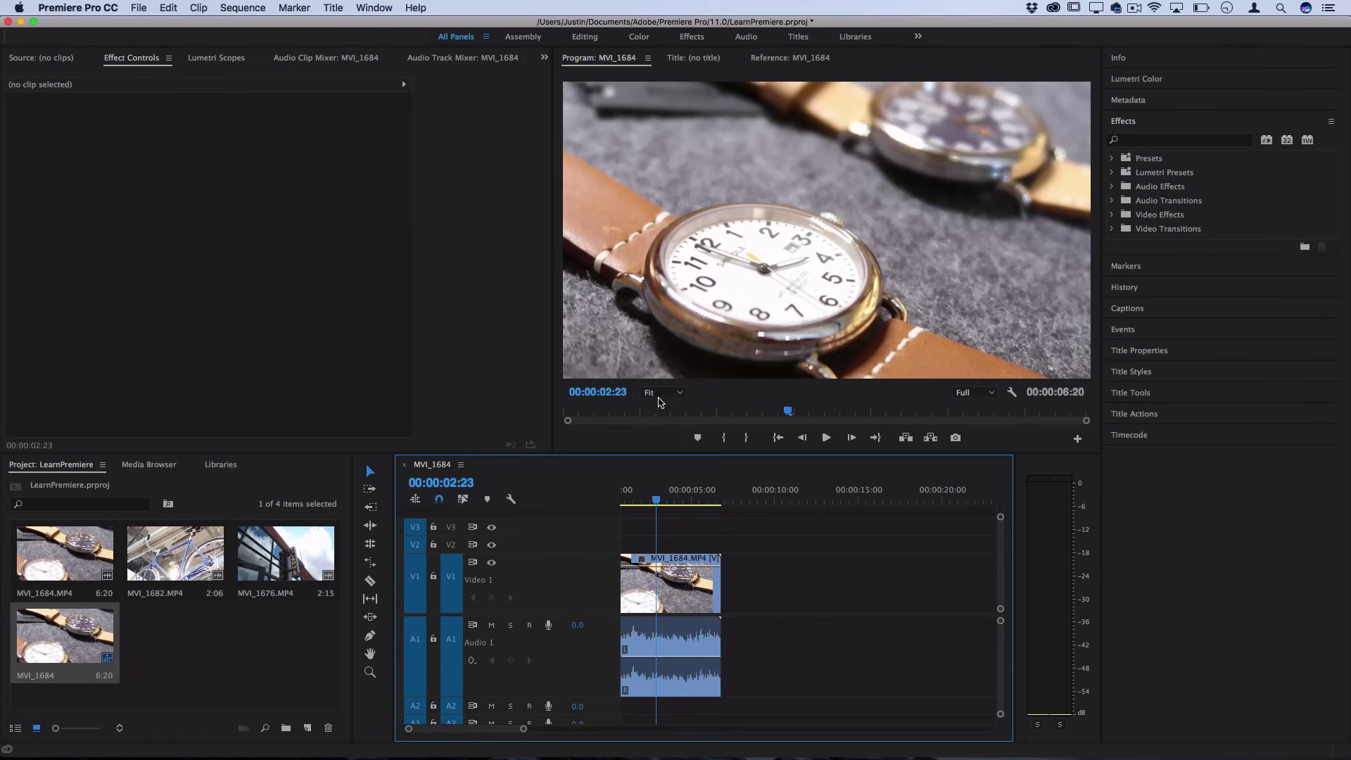
pyautogui.click(662, 392)
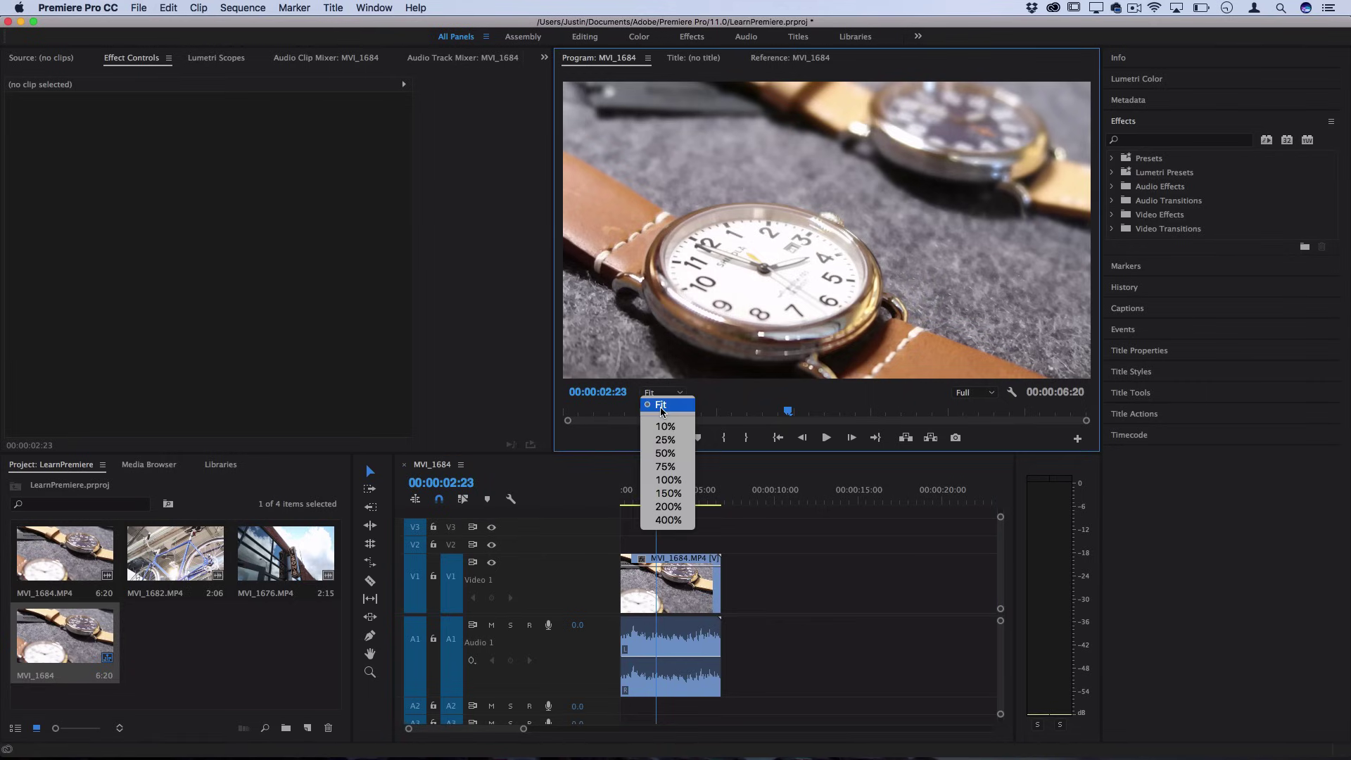
pyautogui.click(680, 481)
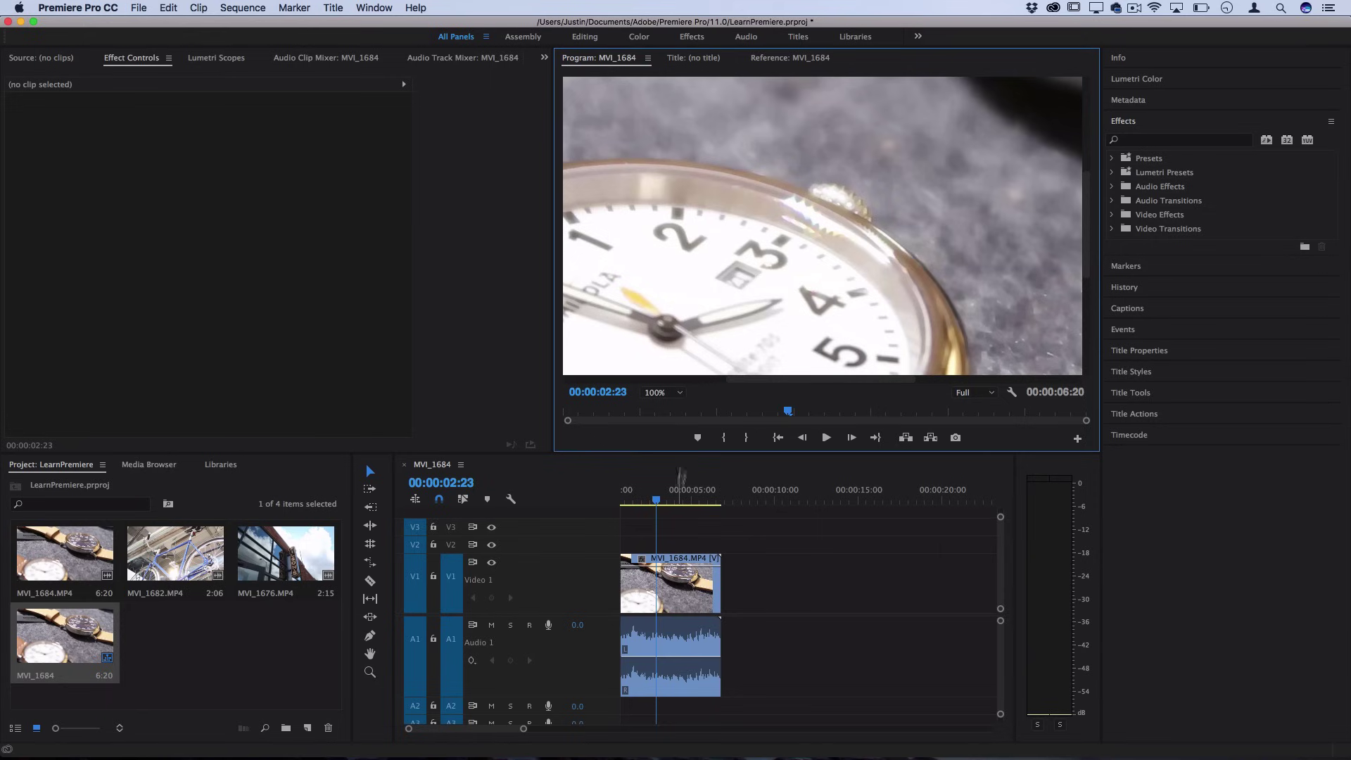
pyautogui.scroll(2, 804, 192)
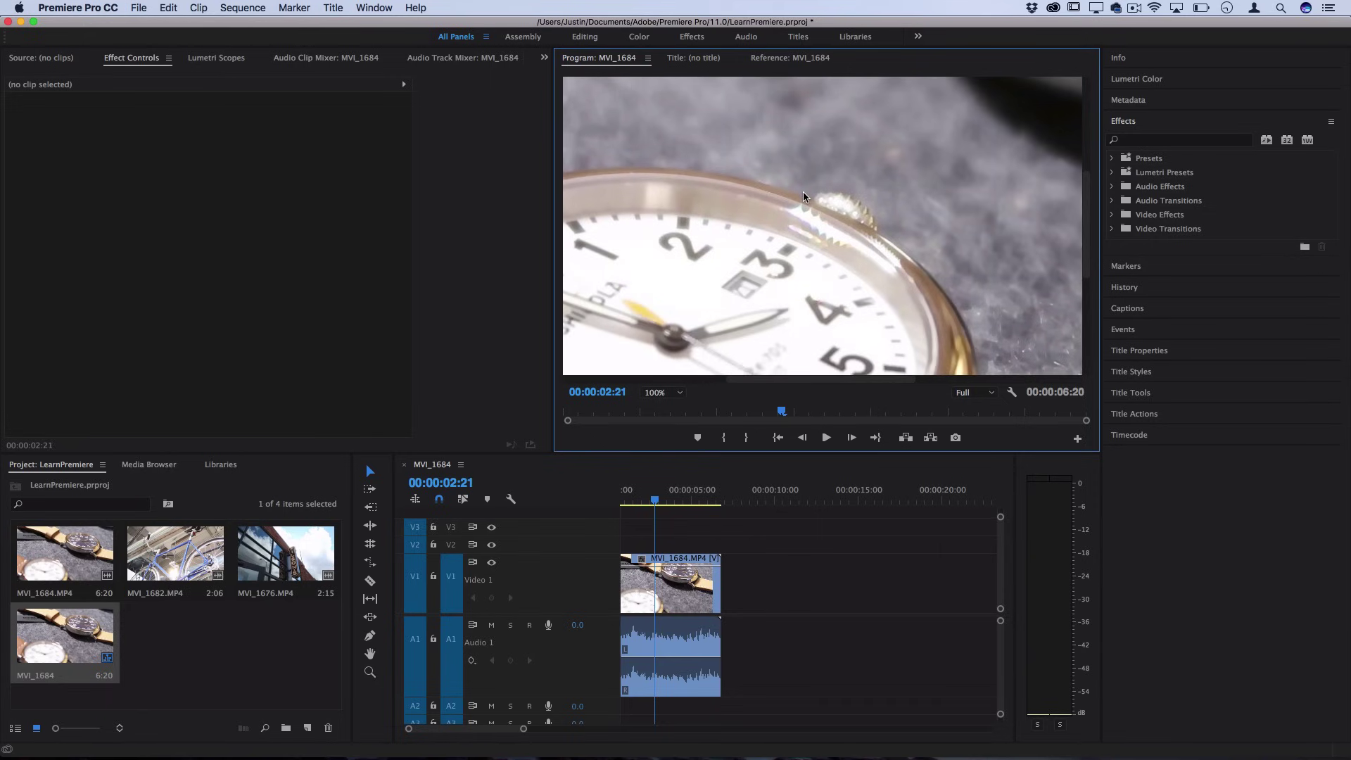
pyautogui.click(669, 394)
pyautogui.click(660, 405)
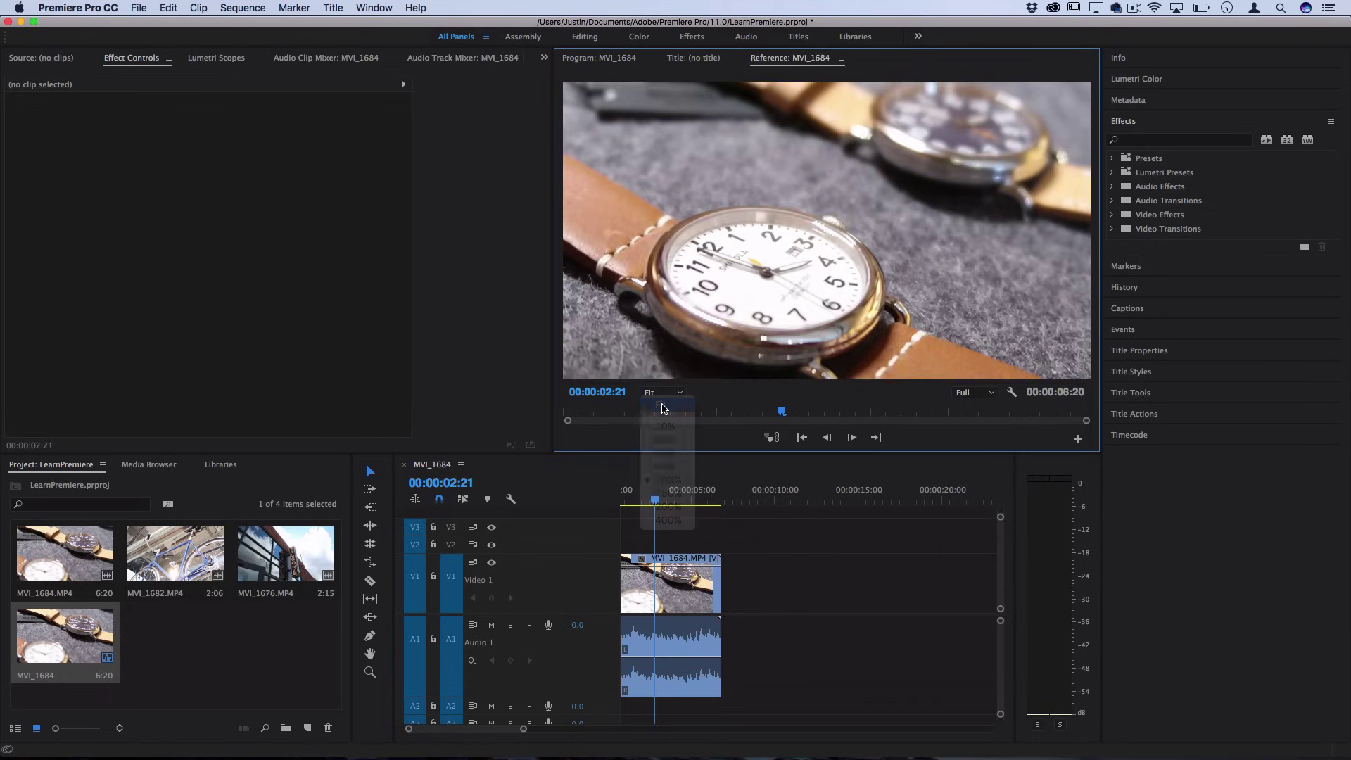
pyautogui.moveTo(661, 506); pyautogui.dragTo(651, 506)
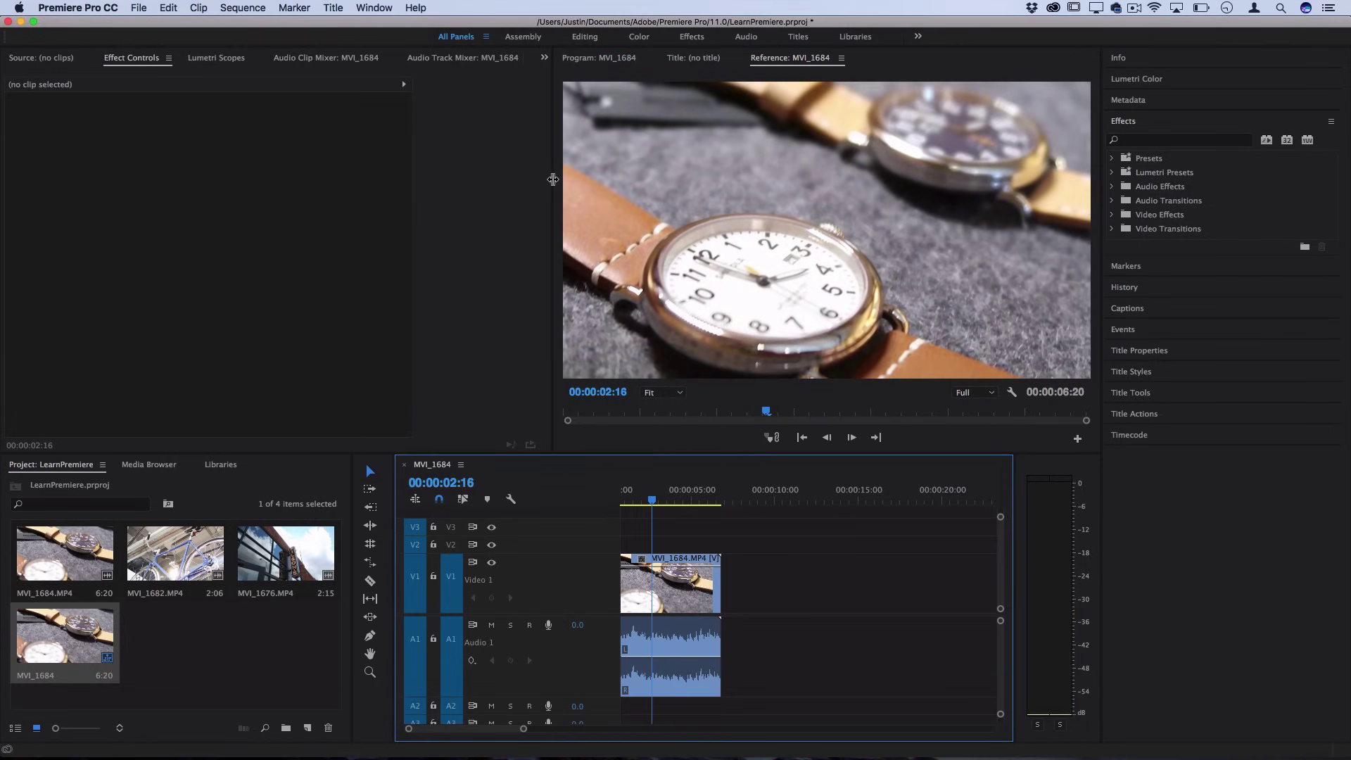
# Widen the Program monitor and Timeline panels and narrow the project area.
pyautogui.moveTo(555, 183); pyautogui.dragTo(451, 182)
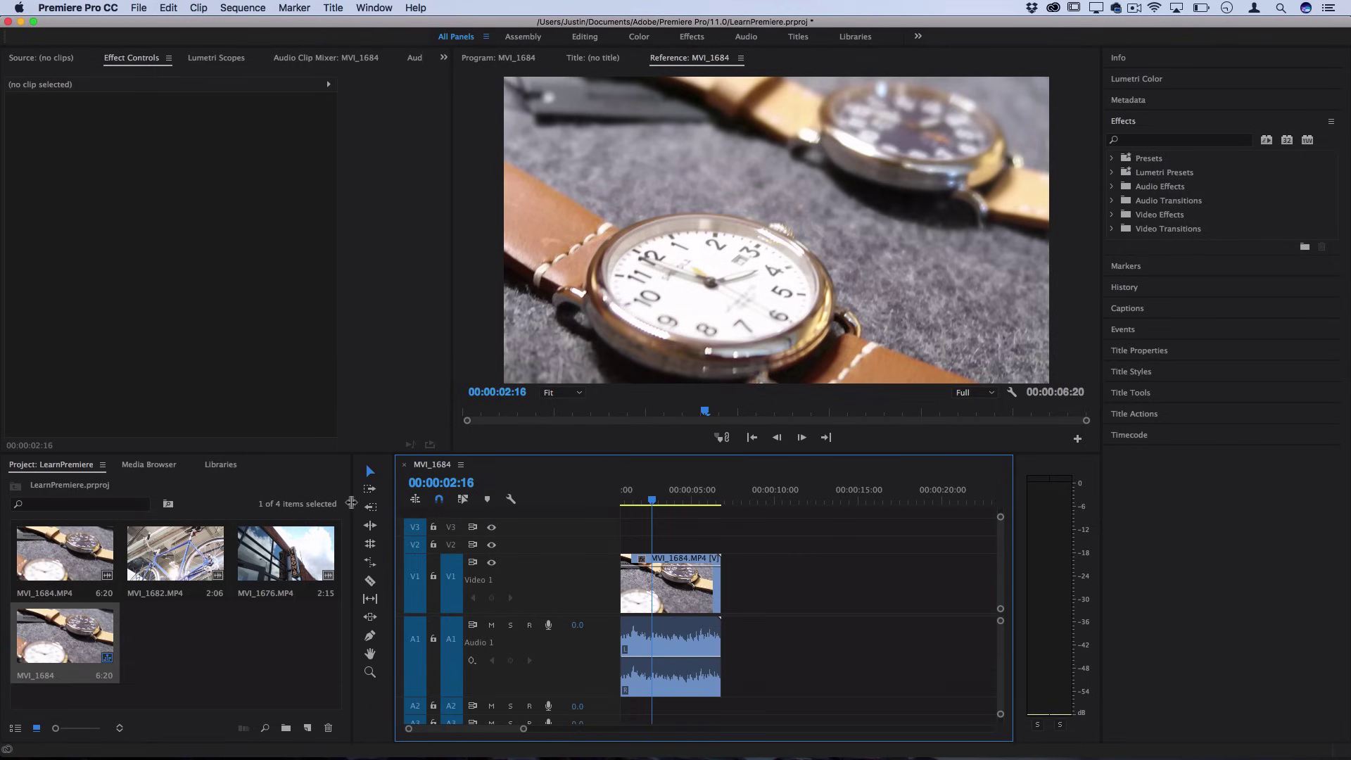
pyautogui.moveTo(350, 503); pyautogui.dragTo(312, 502)
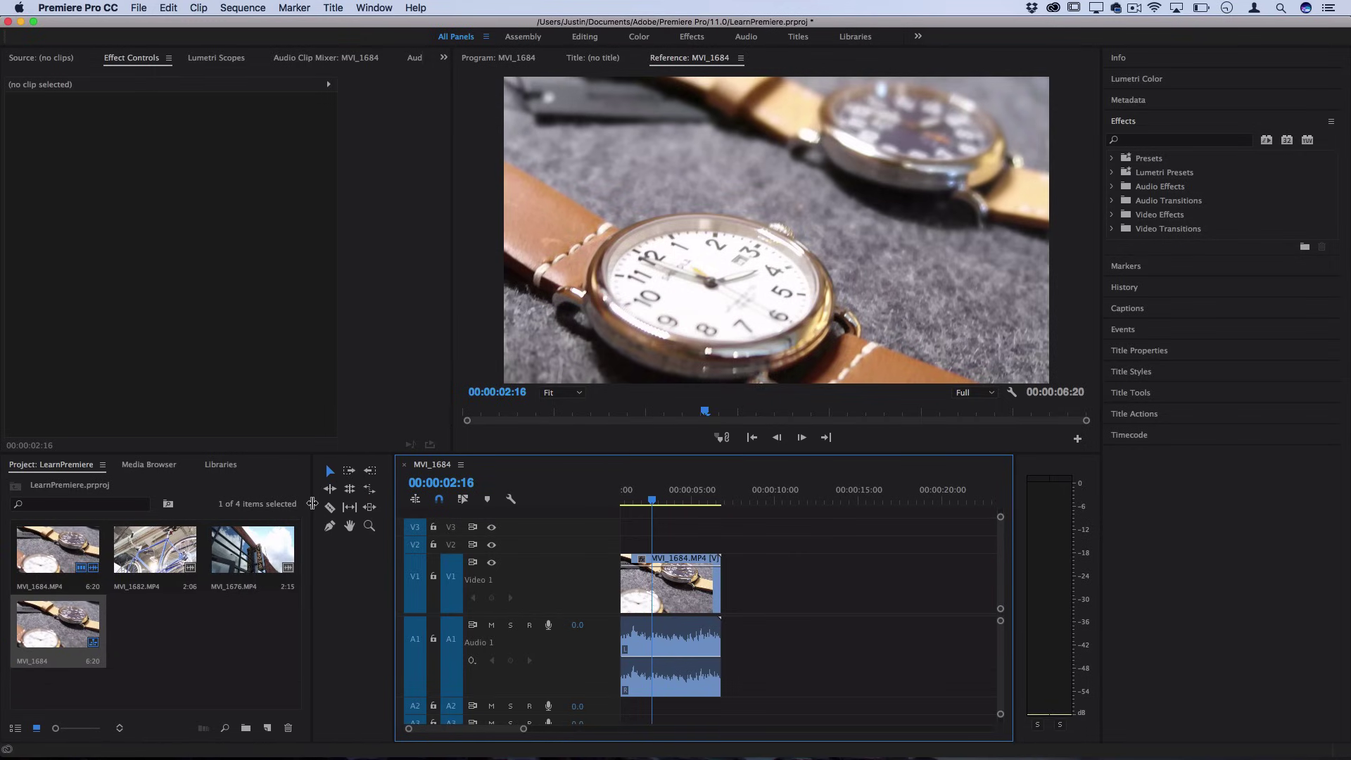
pyautogui.moveTo(396, 521); pyautogui.dragTo(337, 518)
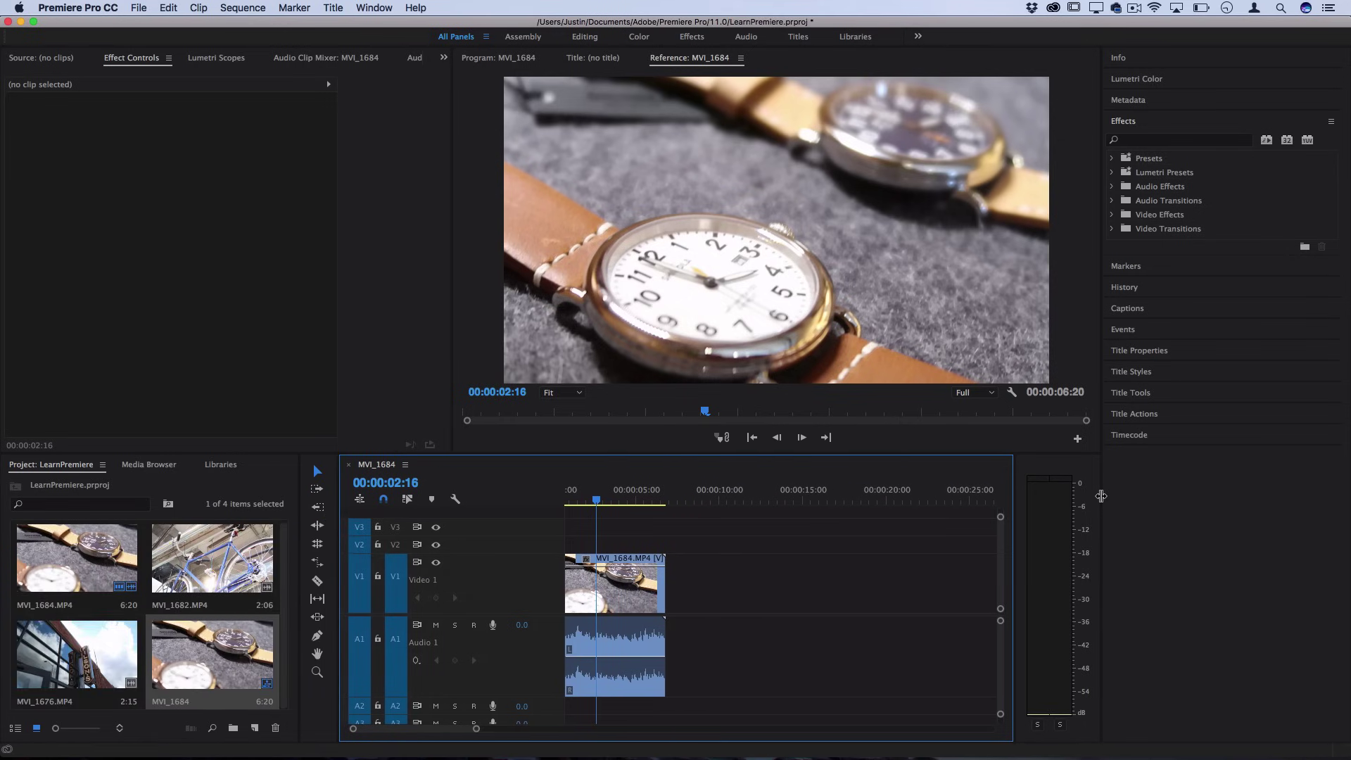
# Select the MVI_1684 clip and browse the Source, Lumetri Scopes and audio mixer panels.
pyautogui.moveTo(1102, 498); pyautogui.dragTo(1140, 498)
pyautogui.click(636, 578)
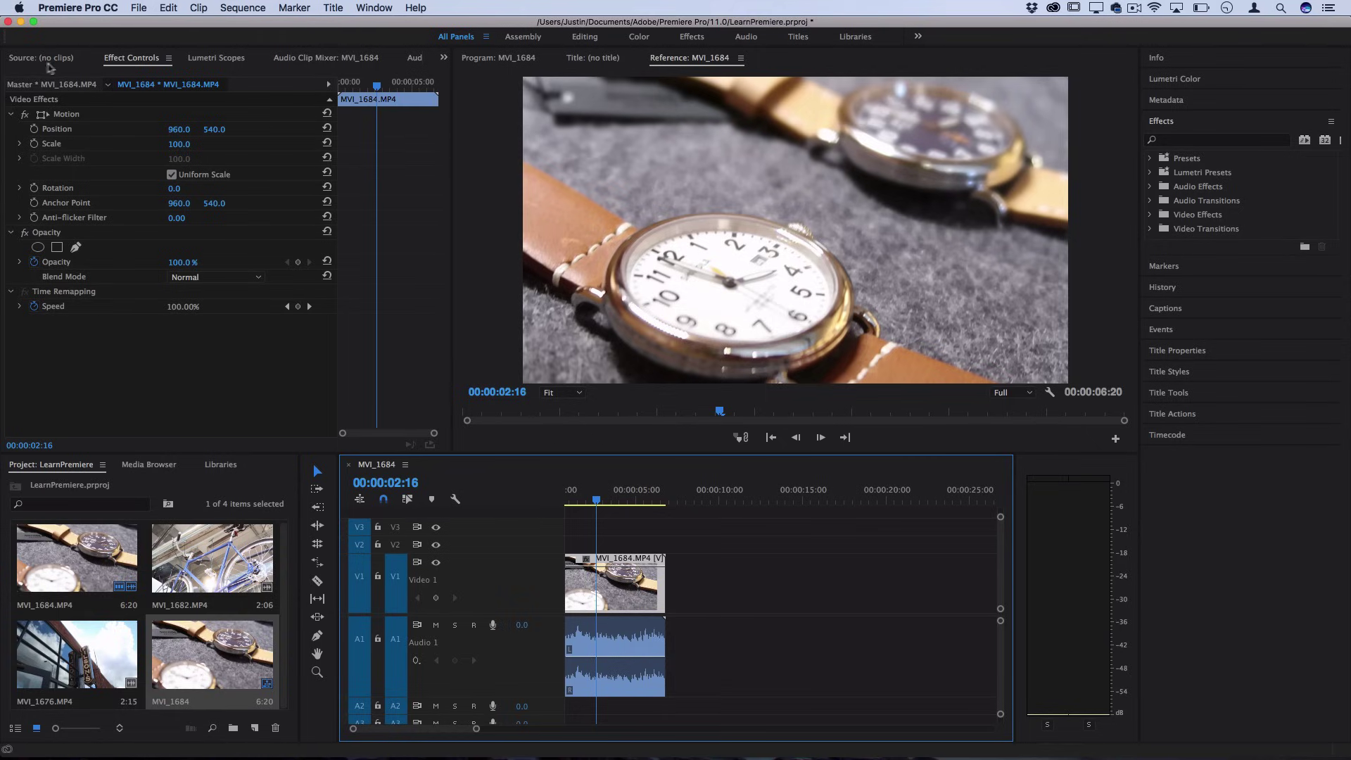
pyautogui.click(49, 61)
pyautogui.click(139, 61)
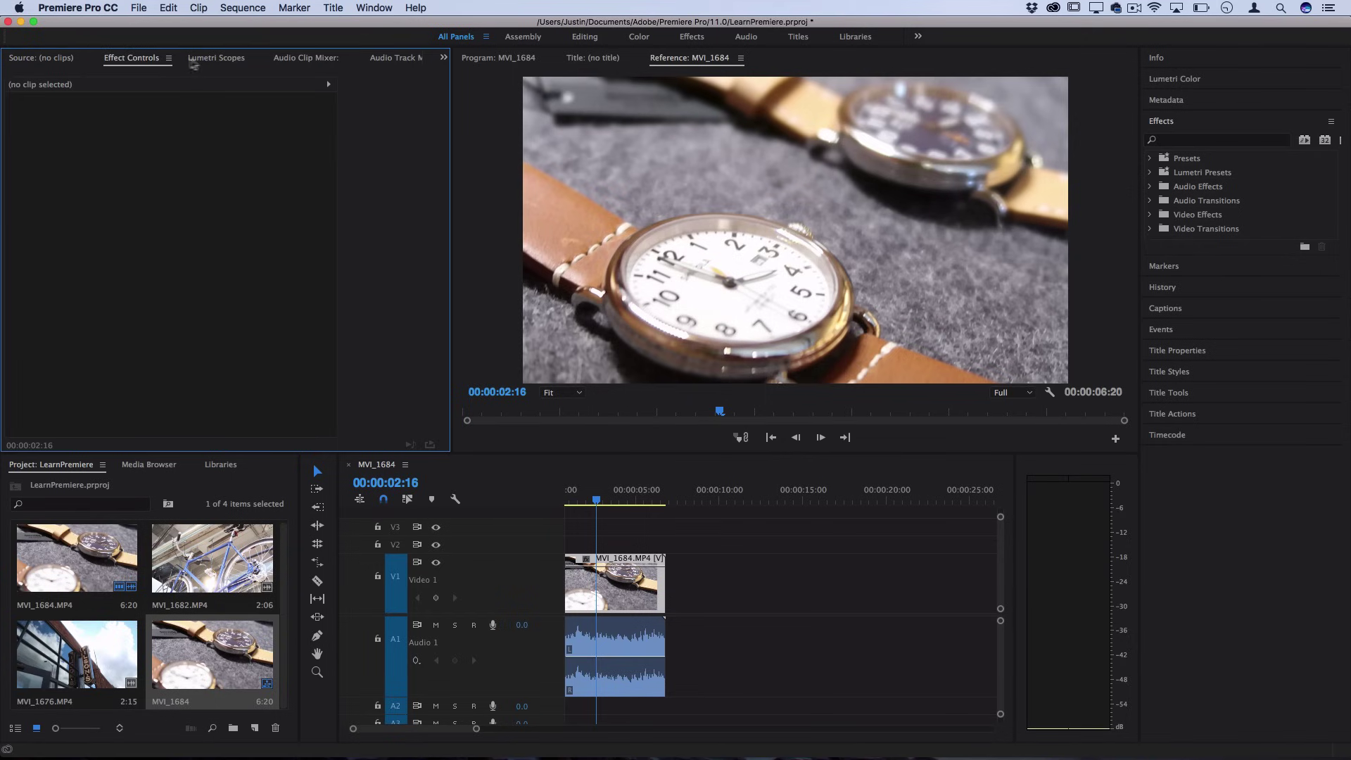
pyautogui.click(204, 60)
pyautogui.click(290, 60)
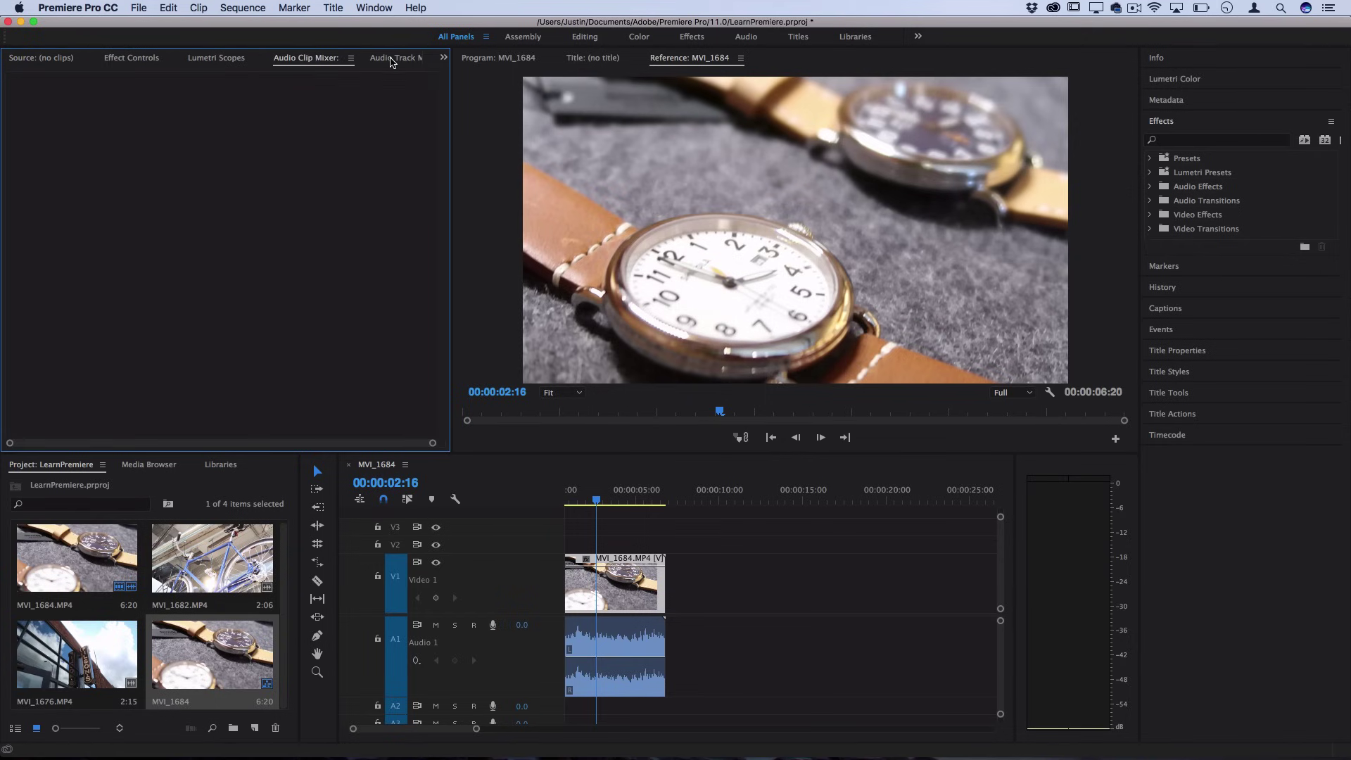
pyautogui.click(391, 60)
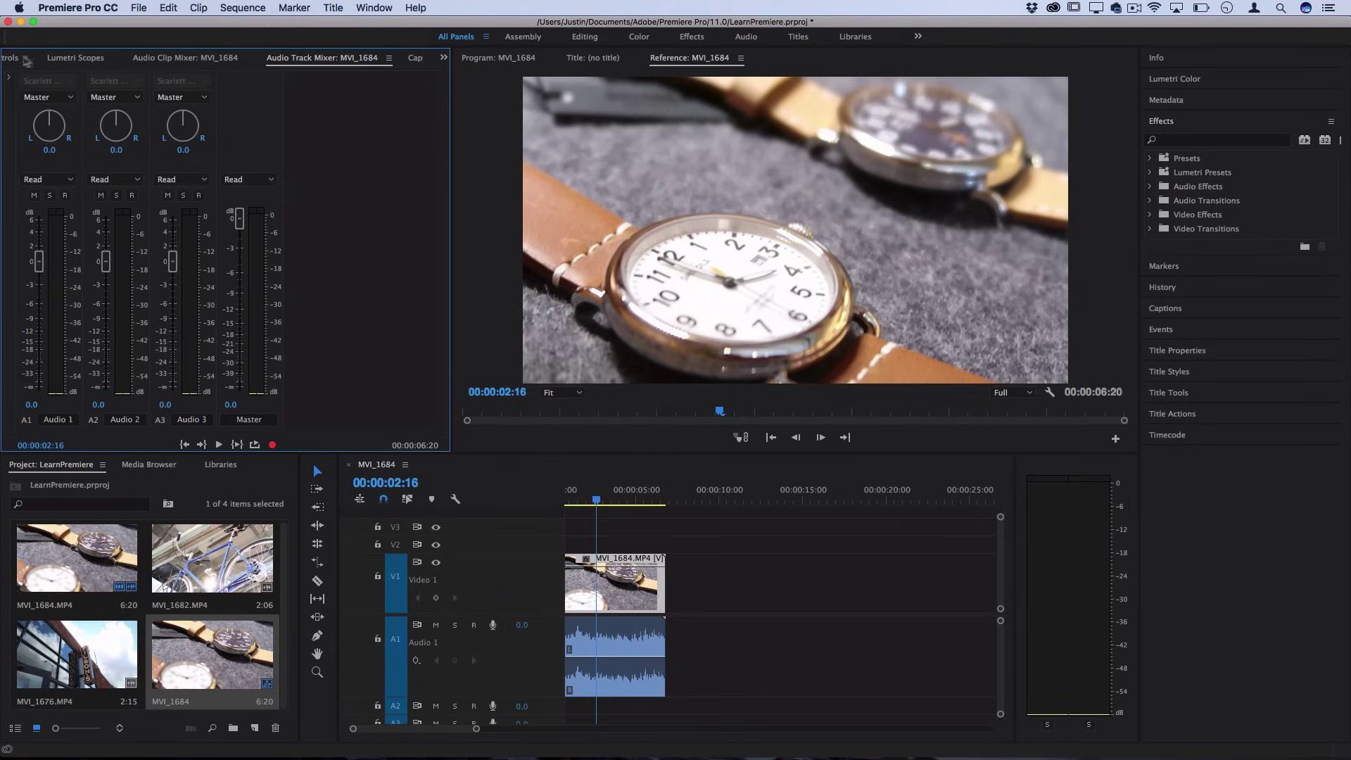
pyautogui.click(27, 61)
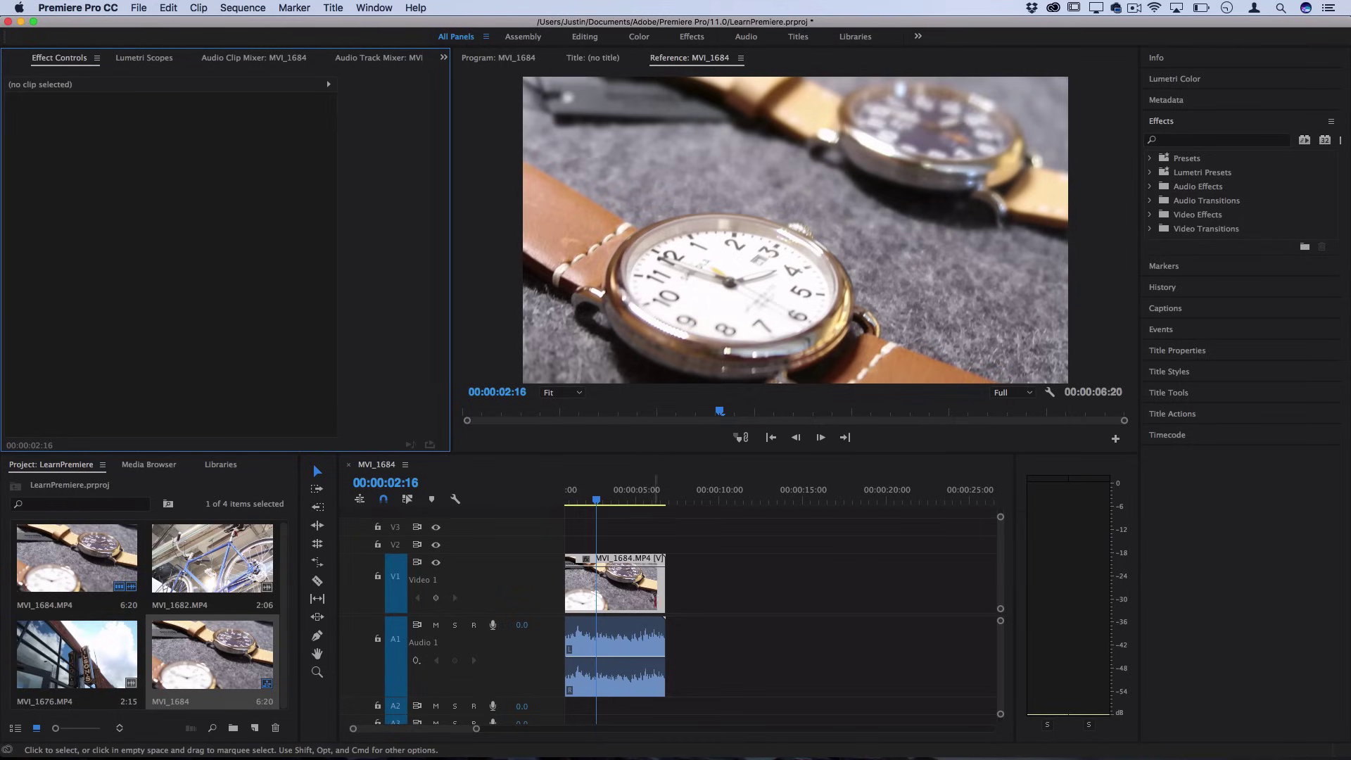
pyautogui.hotkey('shift', '3')
pyautogui.click(59, 62)
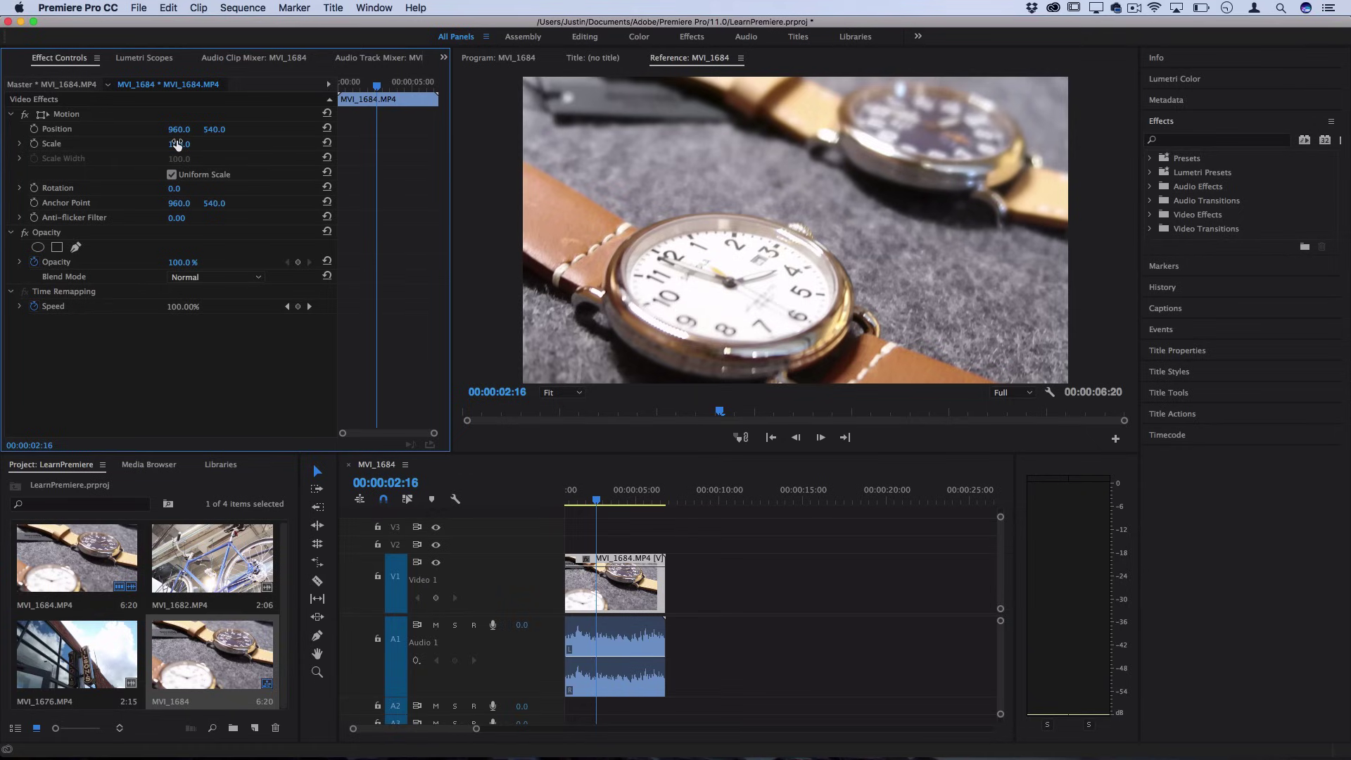
# Try Scale 69 and Rotation 28°, then reset them to 100 and 0.
pyautogui.moveTo(178, 144)
pyautogui.mouseDown()
pyautogui.moveTo(201, 148)
pyautogui.moveTo(169, 158)
pyautogui.moveTo(189, 168)
pyautogui.mouseUp()
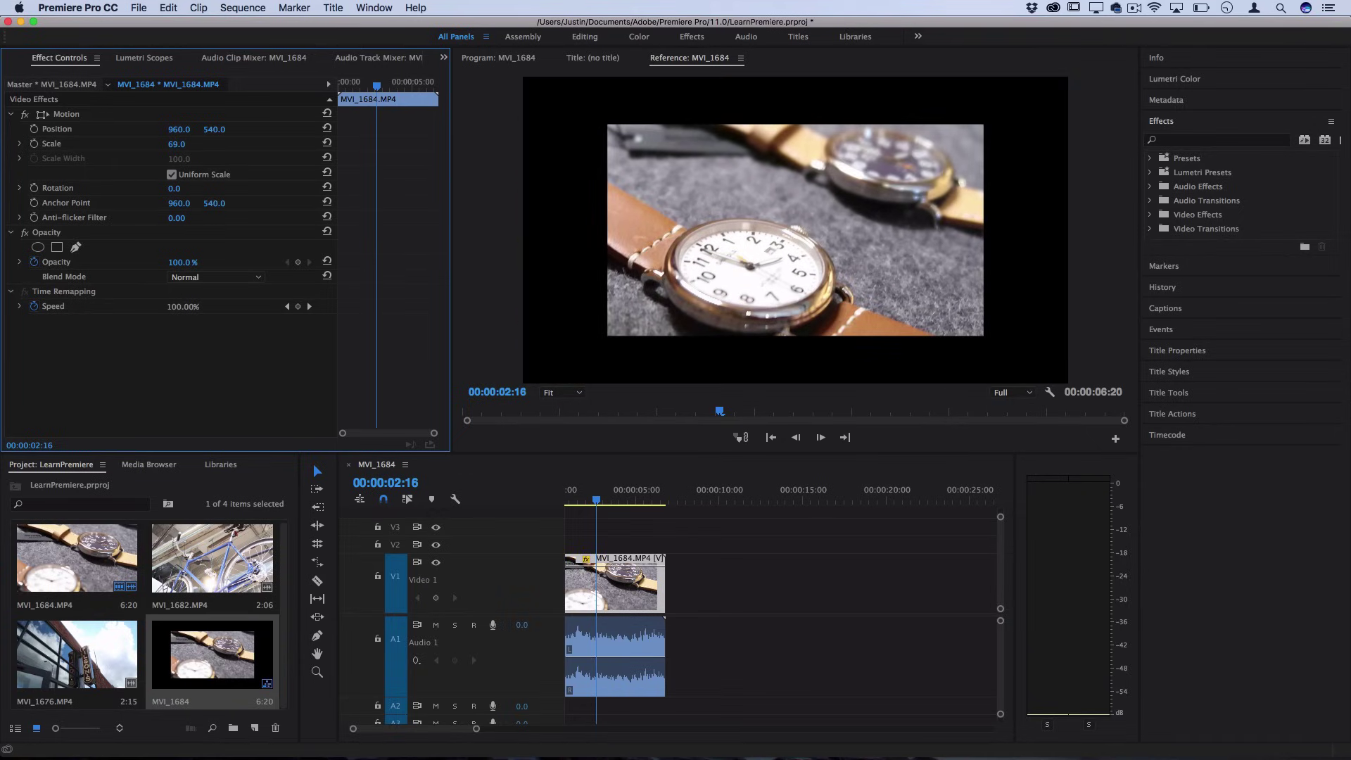
pyautogui.moveTo(174, 188); pyautogui.dragTo(191, 189)
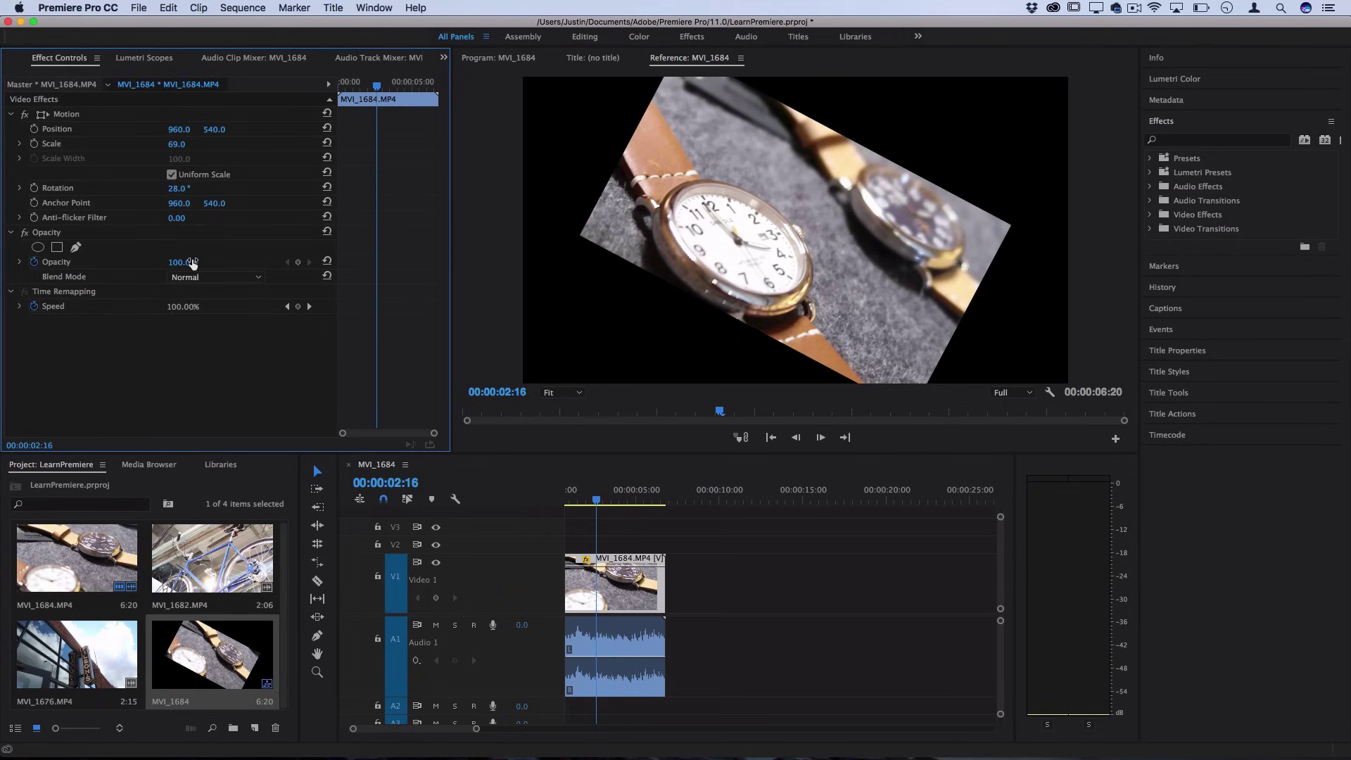
pyautogui.click(328, 189)
pyautogui.click(328, 143)
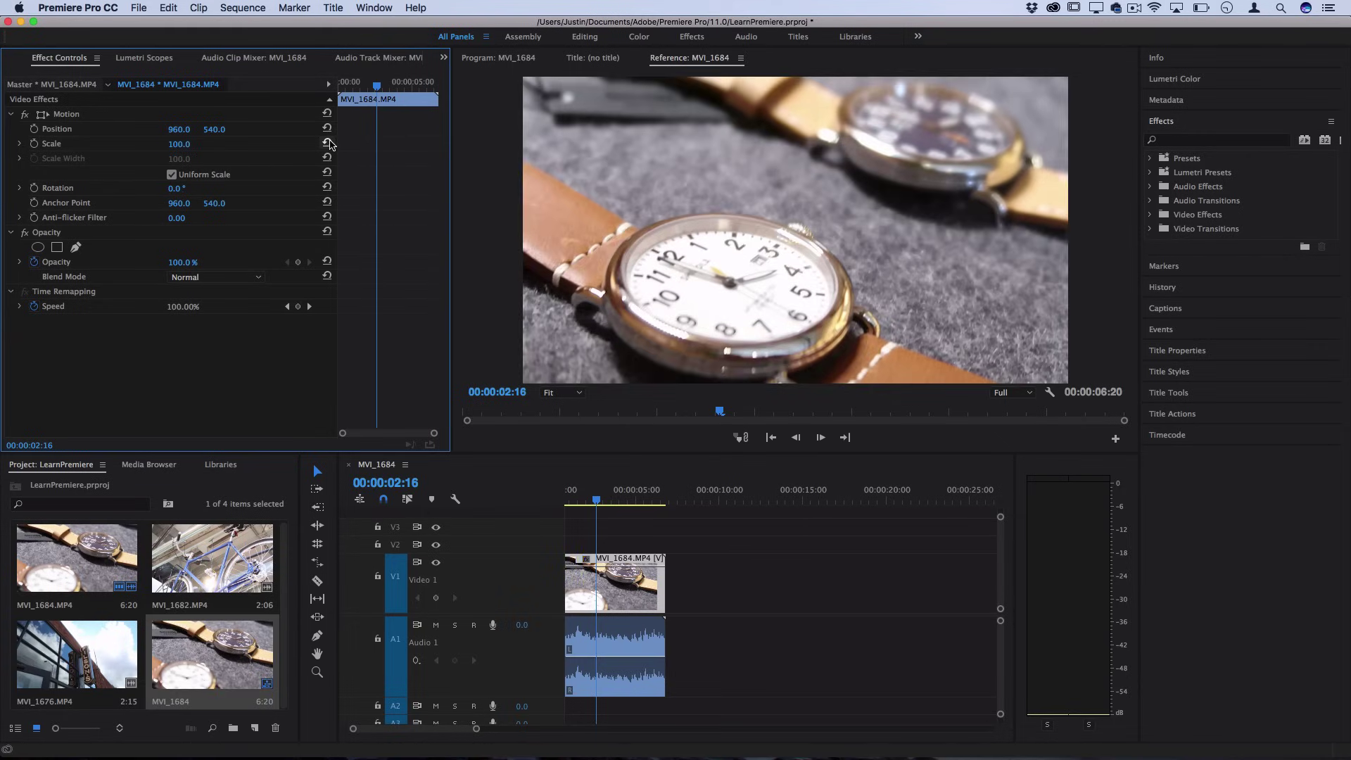
pyautogui.hotkey('shift', '7')
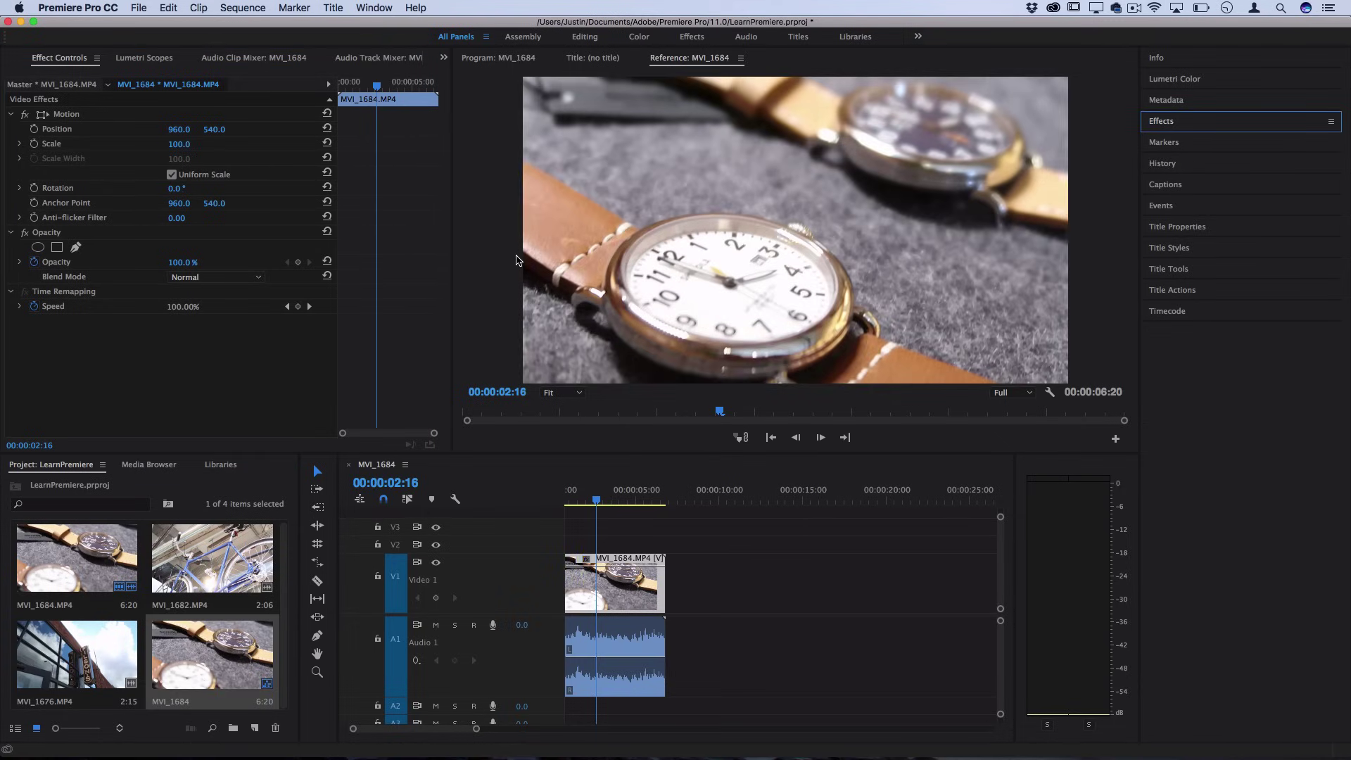
pyautogui.click(1174, 126)
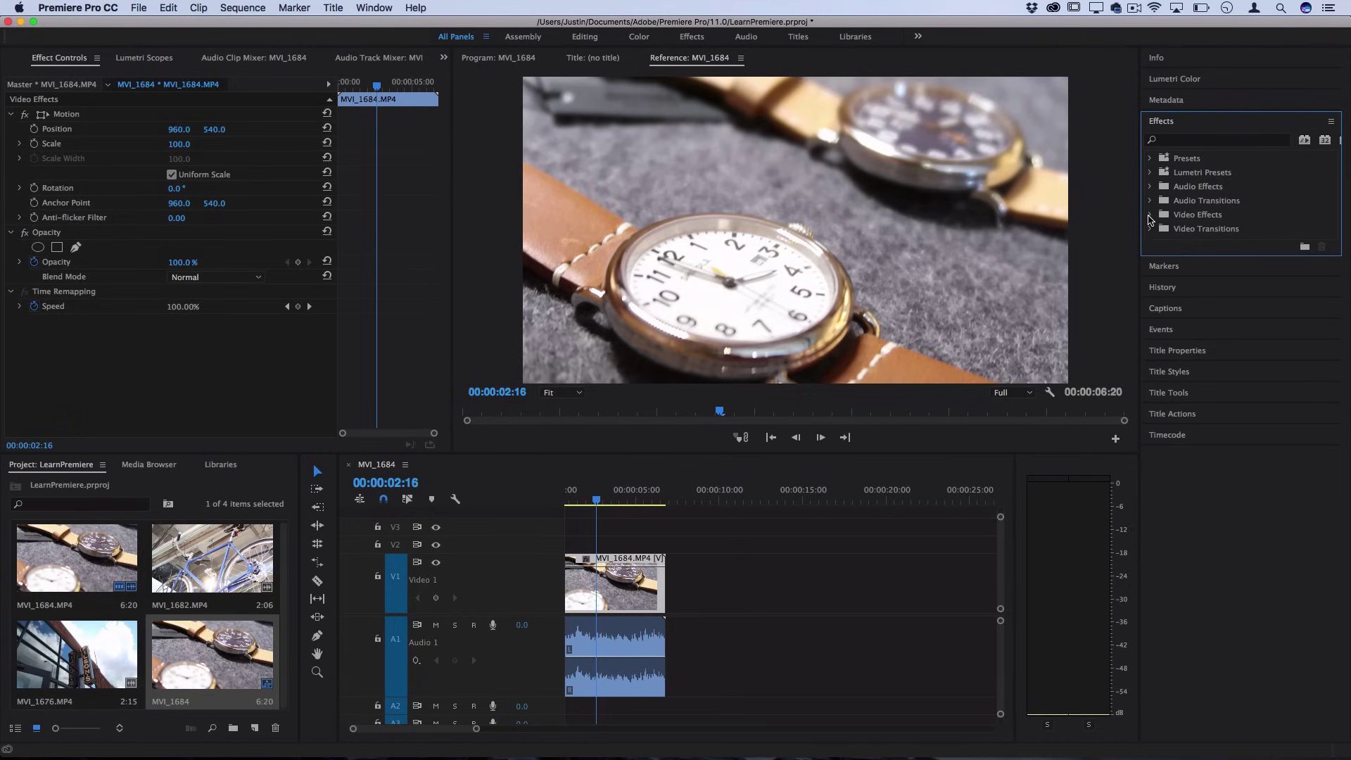
pyautogui.click(1150, 215)
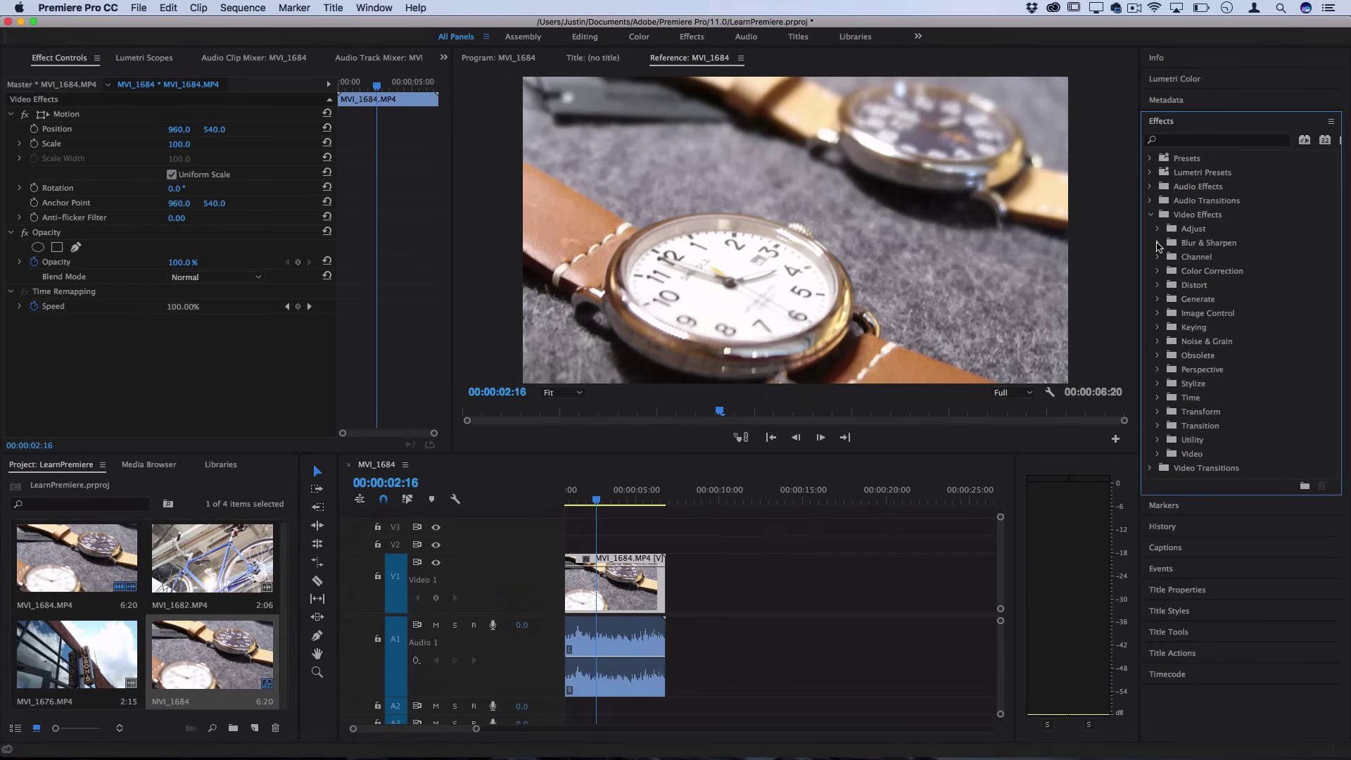
pyautogui.click(1157, 243)
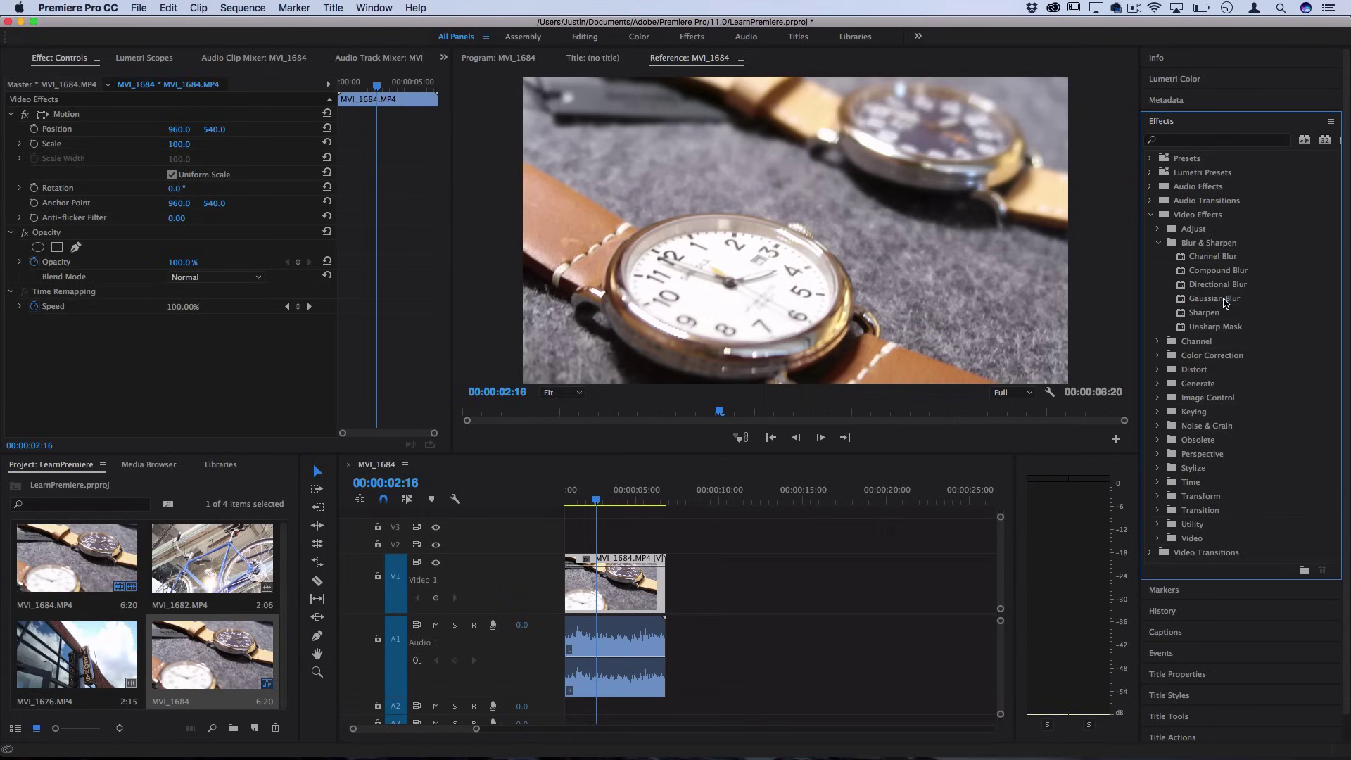
pyautogui.moveTo(1228, 288); pyautogui.dragTo(626, 585)
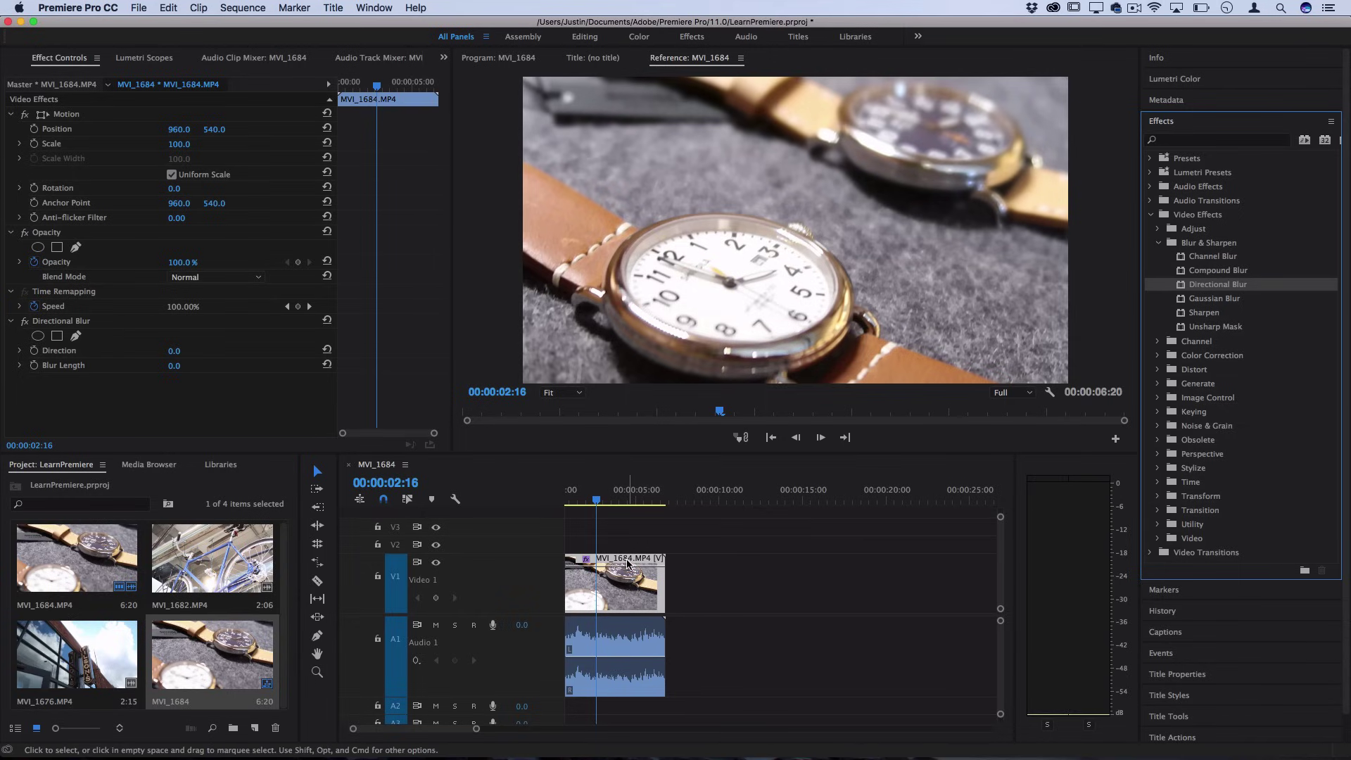
pyautogui.click(77, 321)
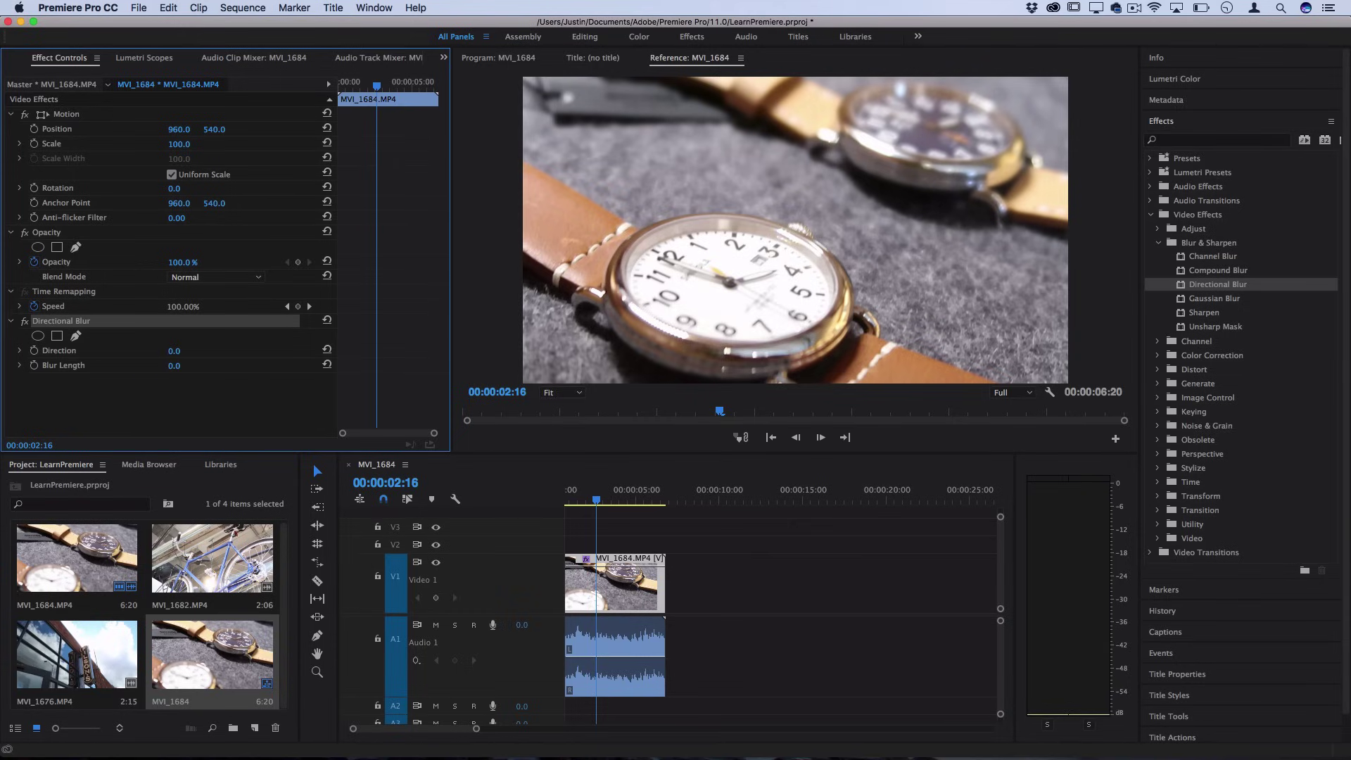
pyautogui.moveTo(173, 364); pyautogui.dragTo(166, 354)
pyautogui.click(169, 351)
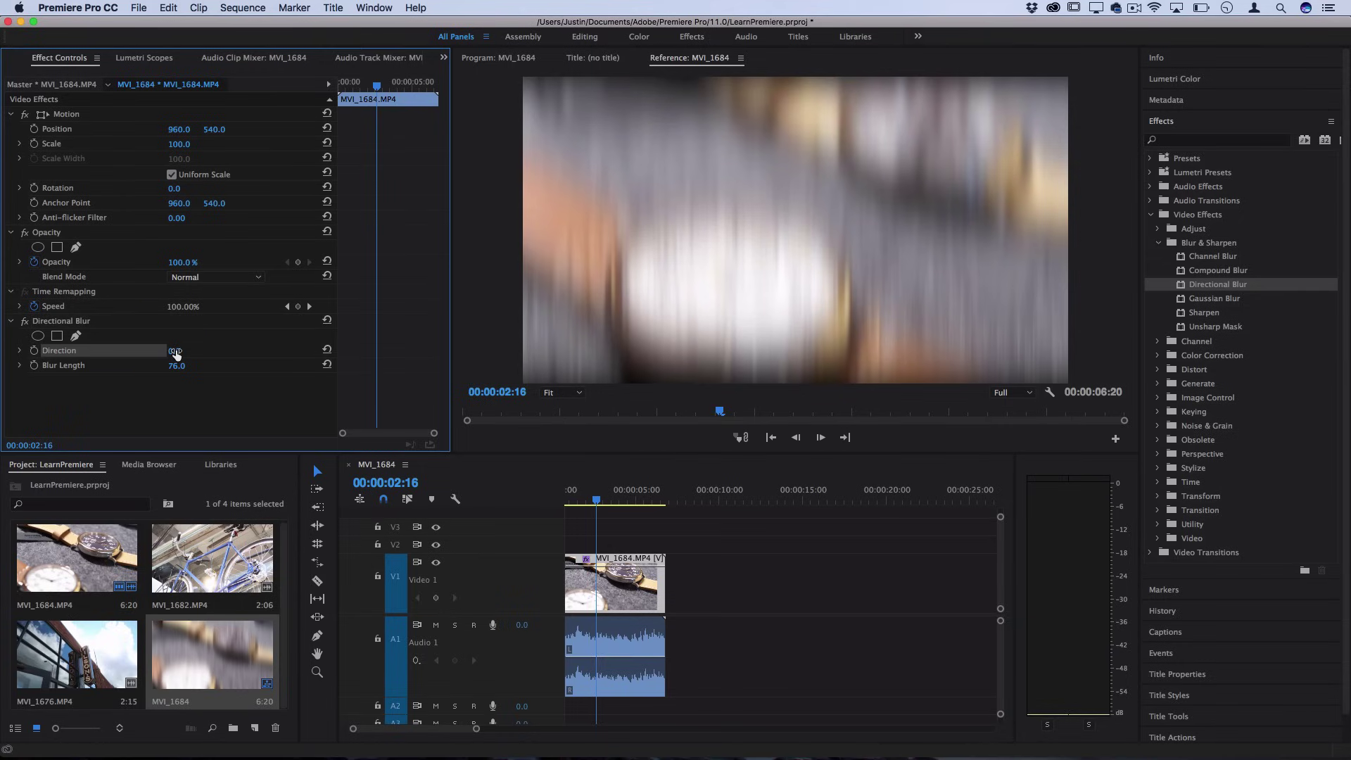
pyautogui.write('109')
pyautogui.press('Return')
pyautogui.moveTo(192, 352); pyautogui.dragTo(190, 352)
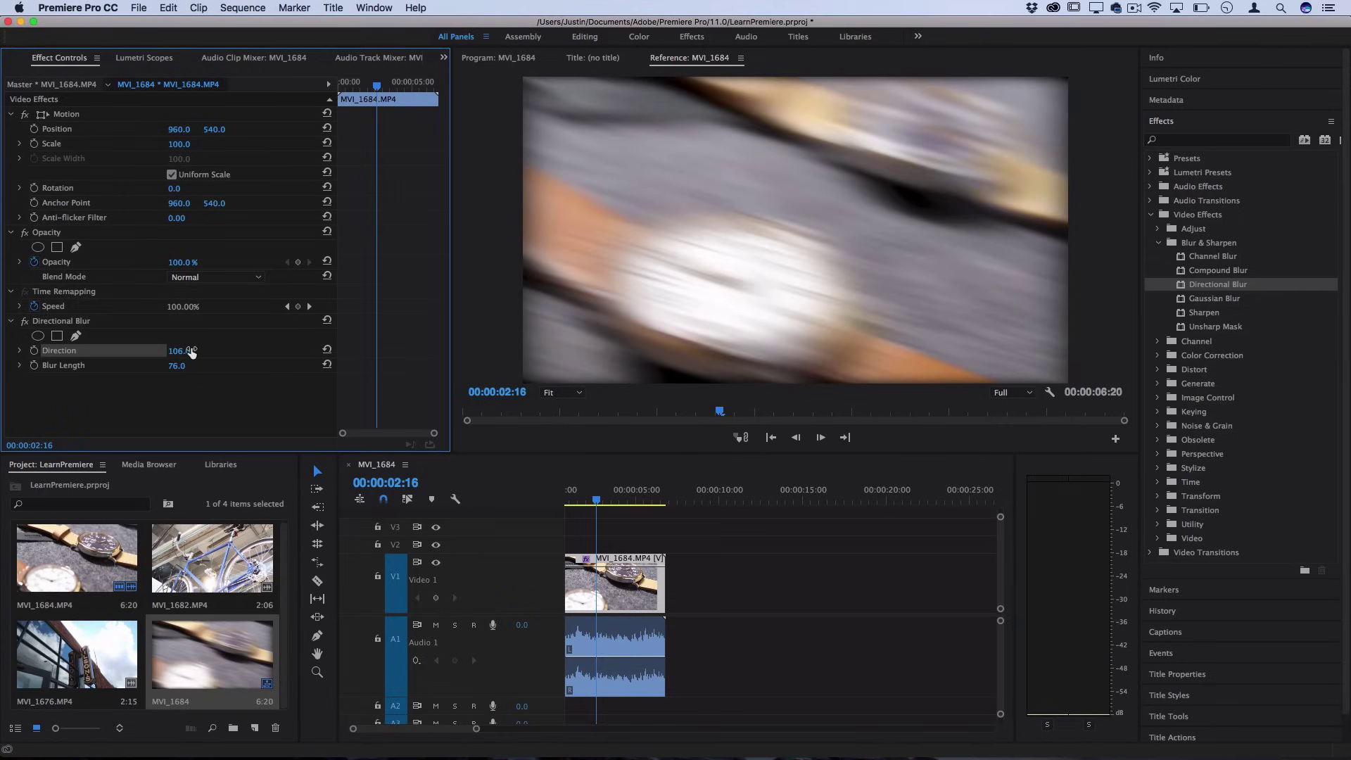
pyautogui.click(617, 502)
pyautogui.moveTo(616, 503); pyautogui.dragTo(624, 503)
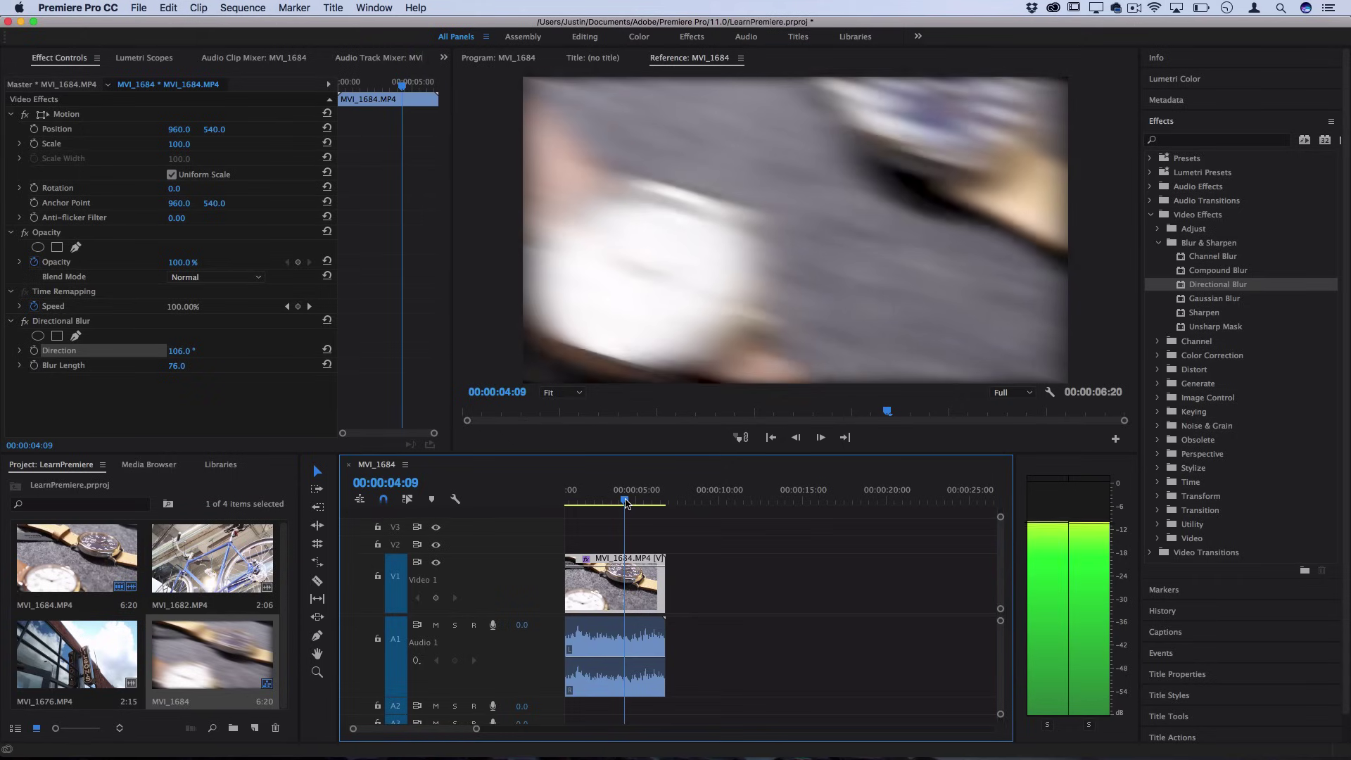
pyautogui.click(61, 322)
pyautogui.press('Delete')
pyautogui.click(1195, 131)
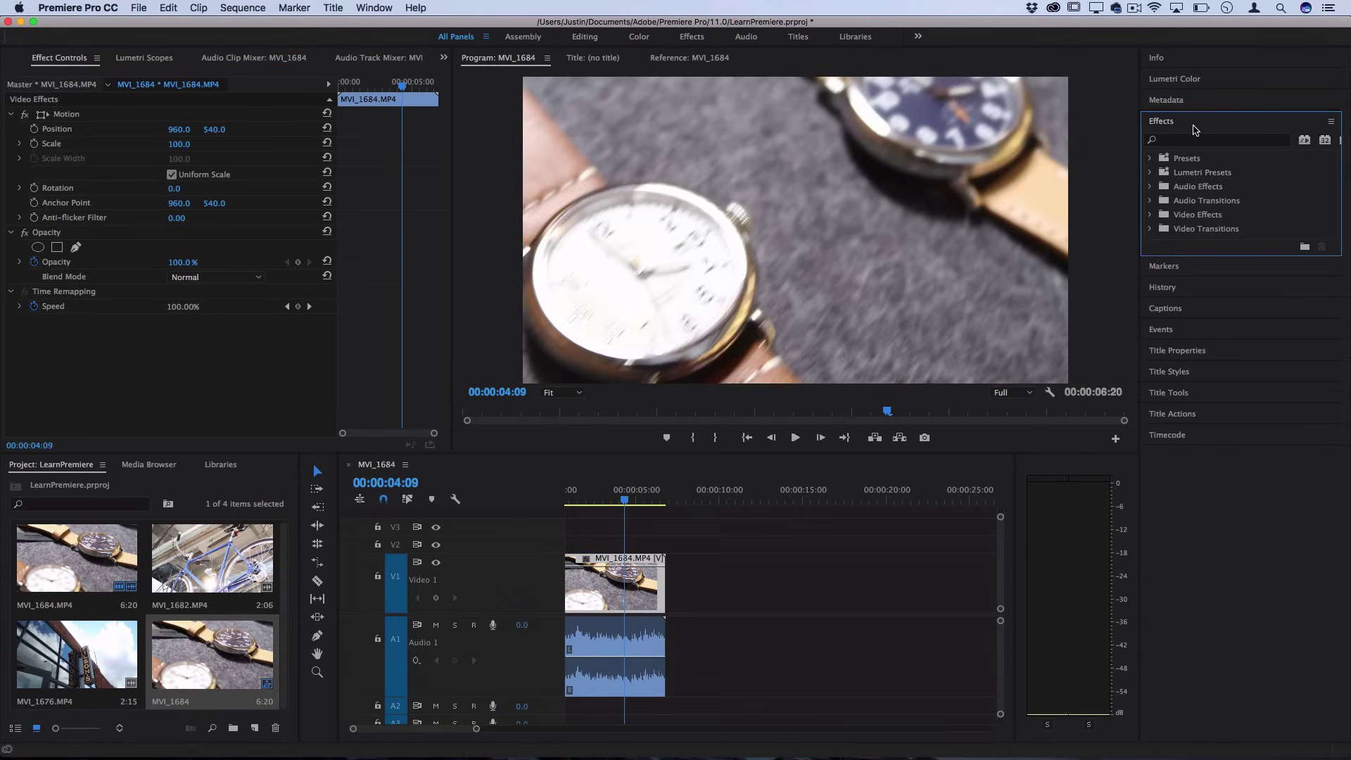
# Set Temperature -3.2 and Contrast 22.2, and apply the Fuji F125 Kodak 2393 look.
pyautogui.click(1181, 86)
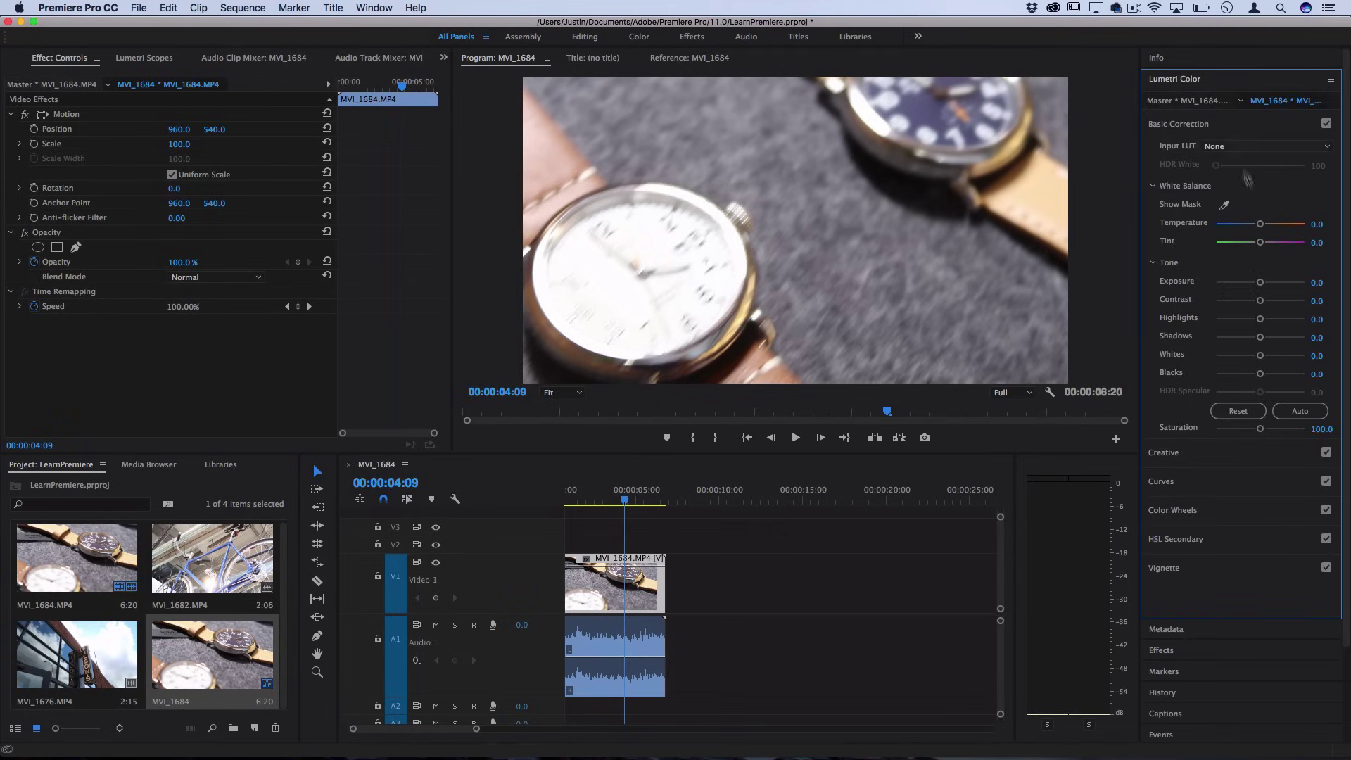
pyautogui.moveTo(1262, 227); pyautogui.dragTo(1259, 226)
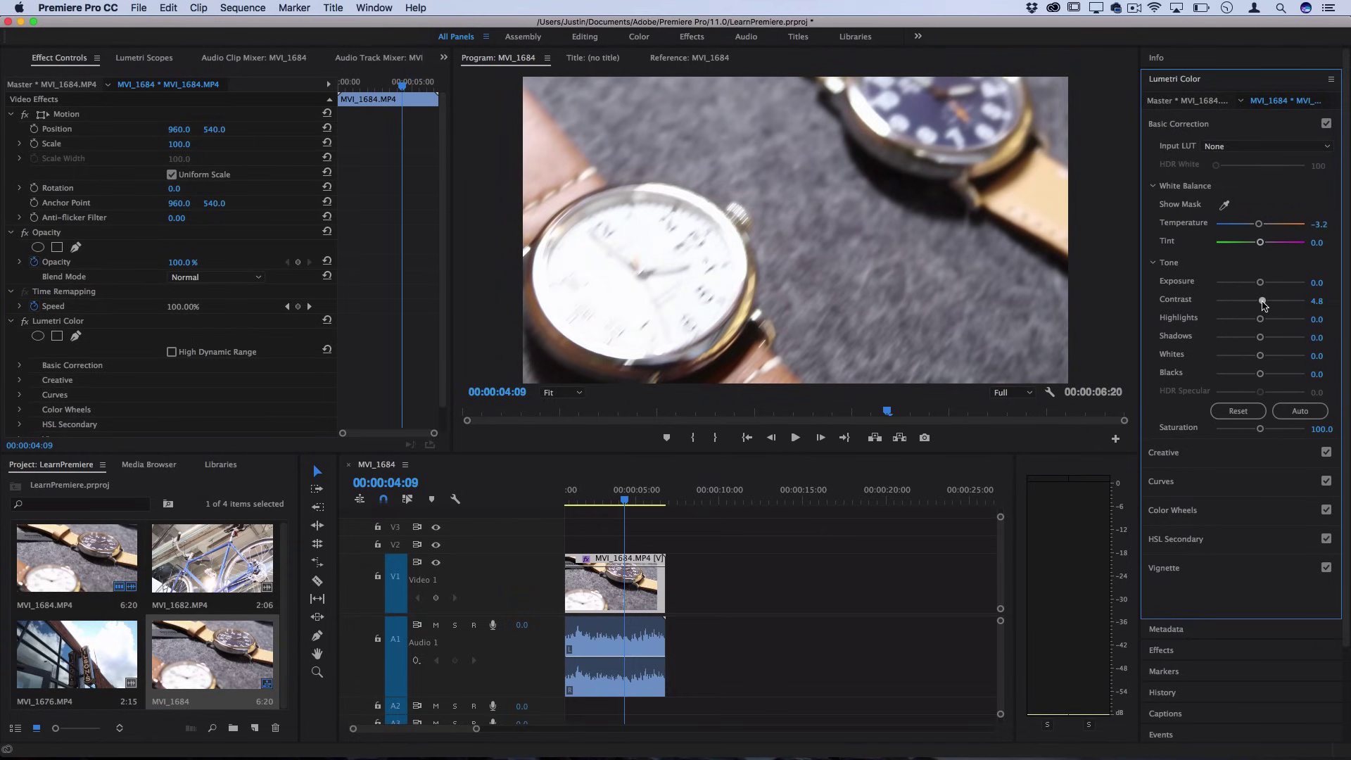
pyautogui.moveTo(1260, 300); pyautogui.dragTo(1271, 303)
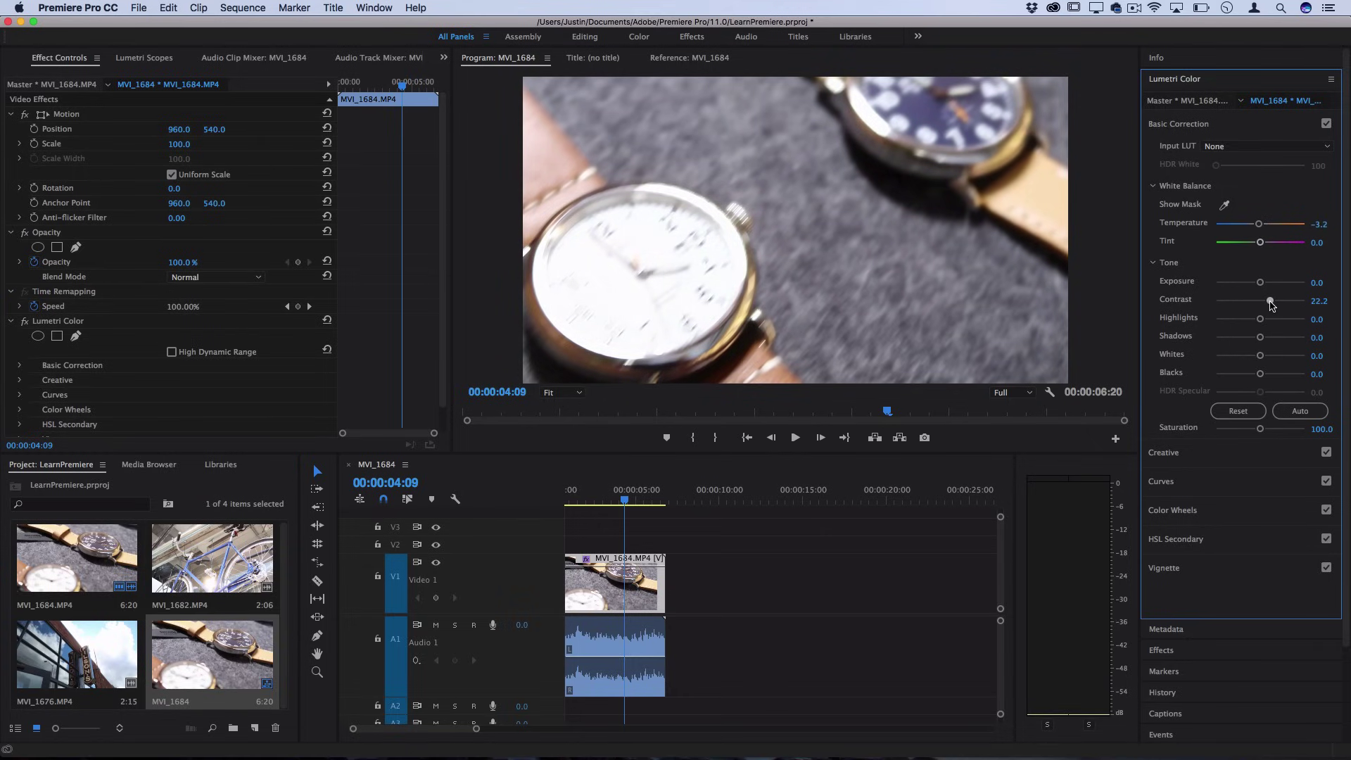
pyautogui.click(1174, 458)
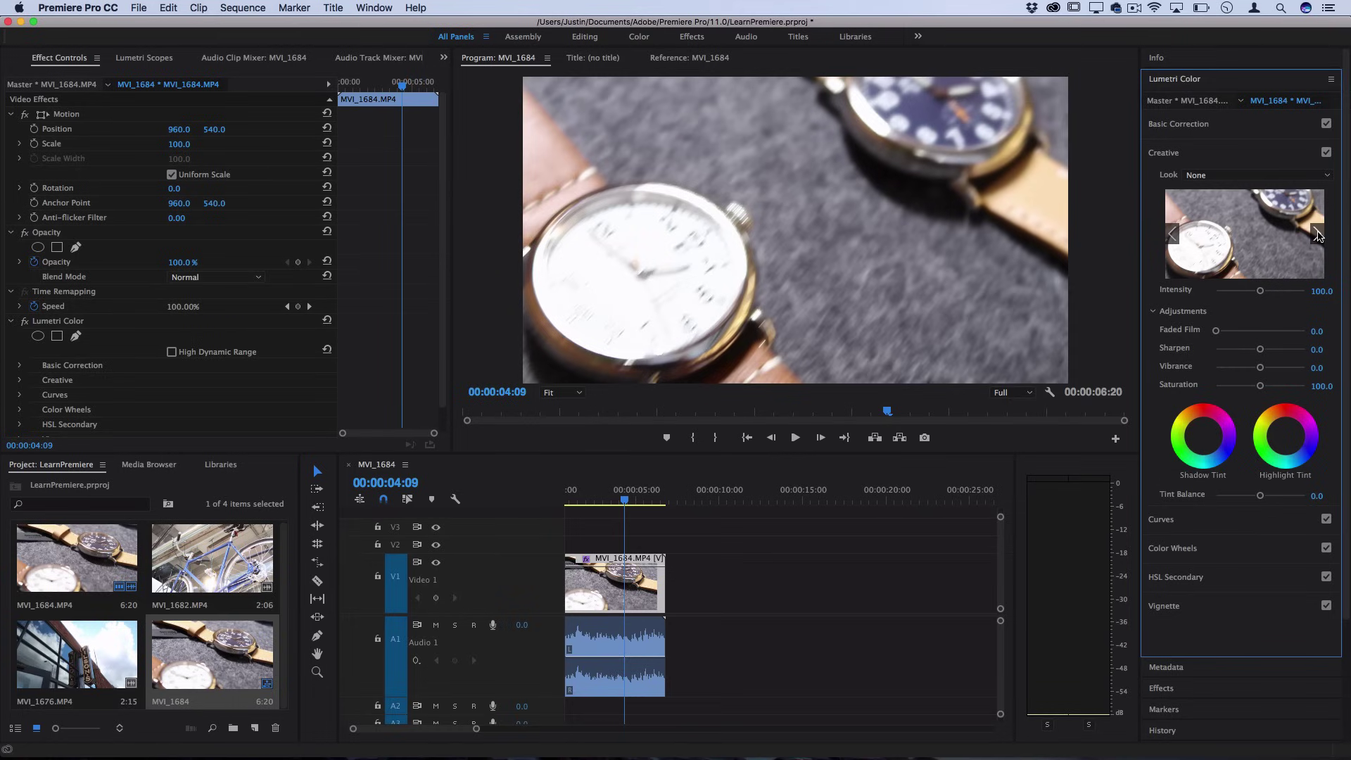
pyautogui.click(1318, 235)
pyautogui.click(1317, 235)
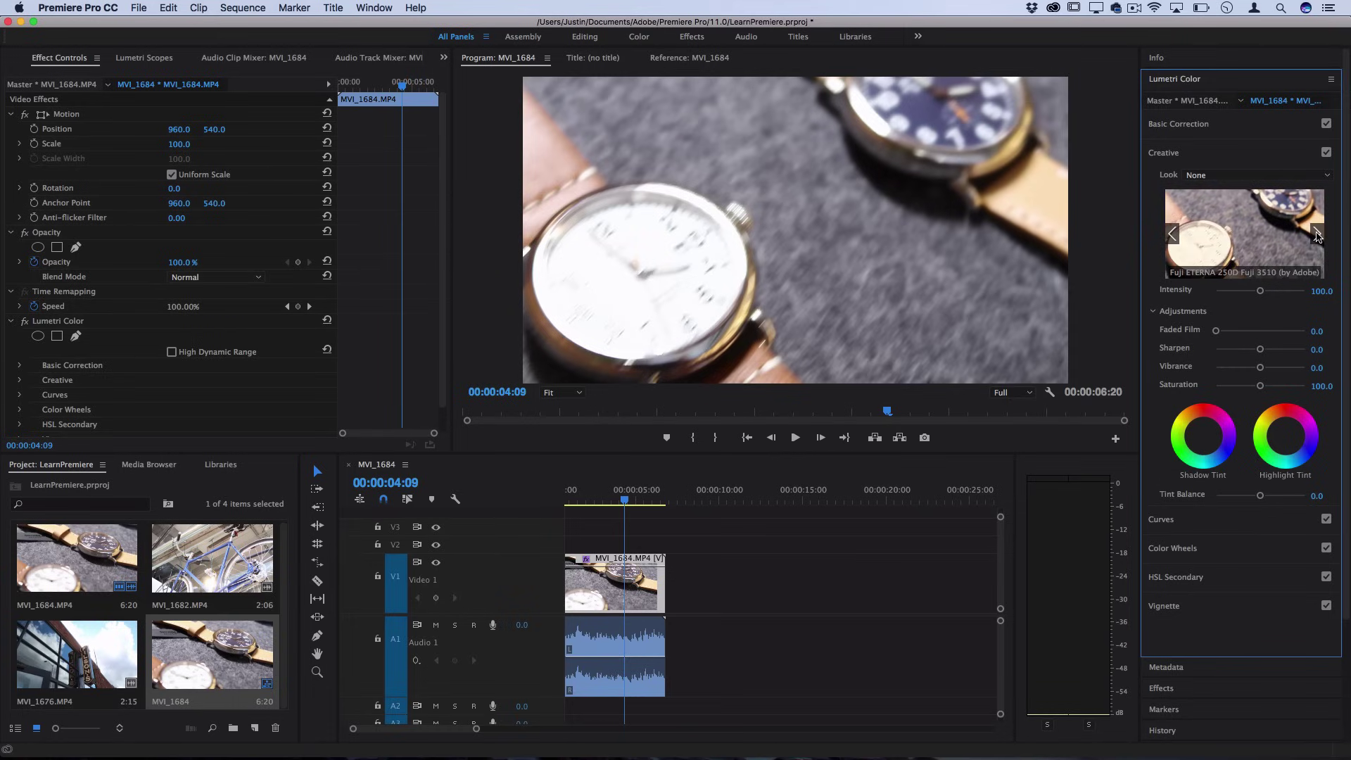
pyautogui.click(1317, 234)
pyautogui.click(1318, 234)
pyautogui.click(1237, 235)
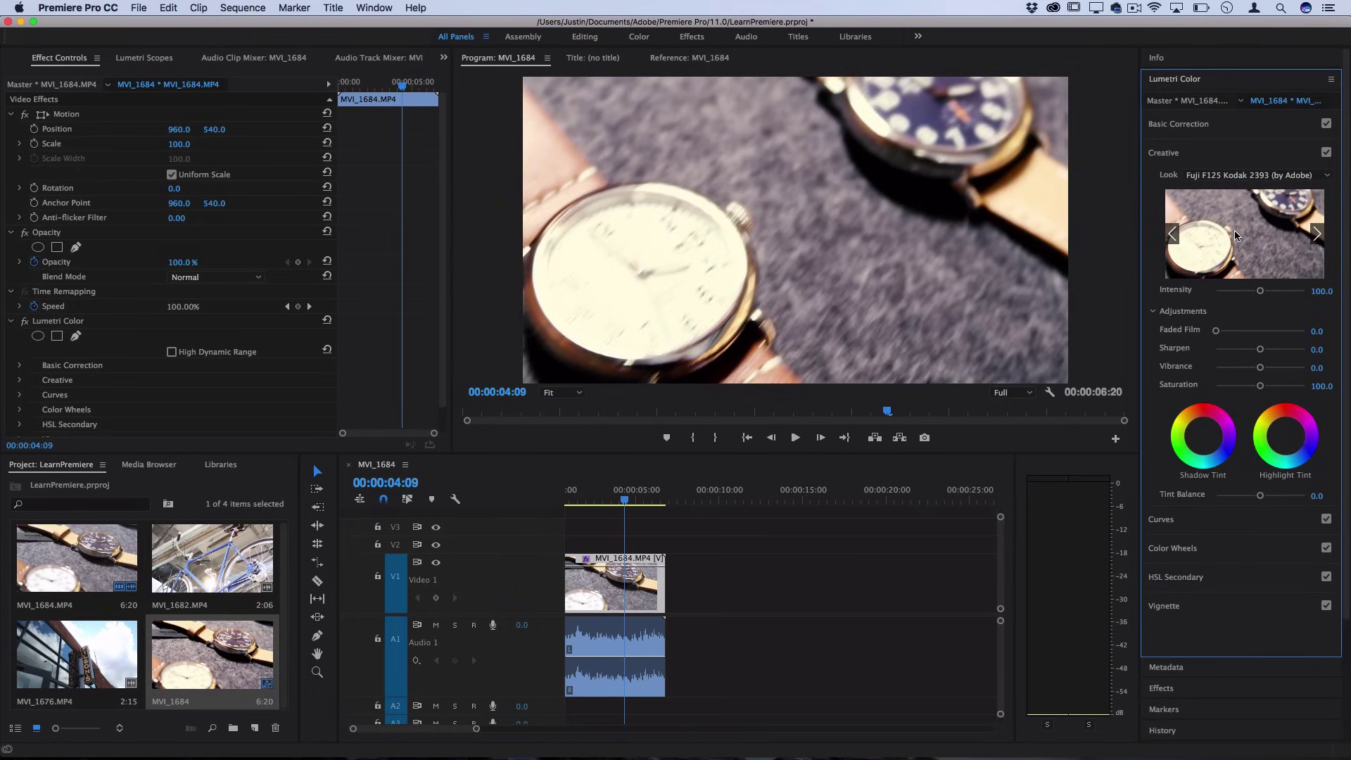
# Add Faded Film 24.6 and adjust the blue channel RGB curve.
pyautogui.moveTo(572, 493); pyautogui.dragTo(584, 493)
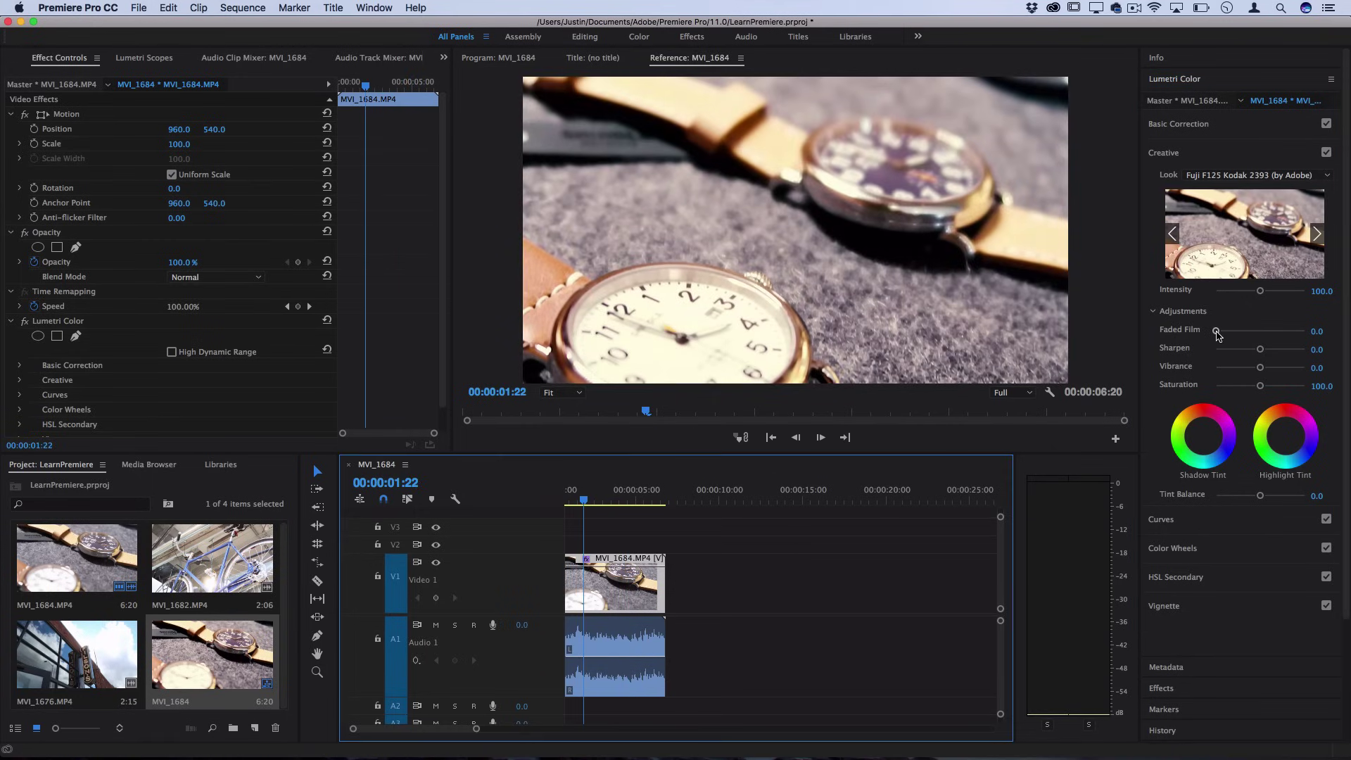
pyautogui.moveTo(1217, 332); pyautogui.dragTo(1237, 331)
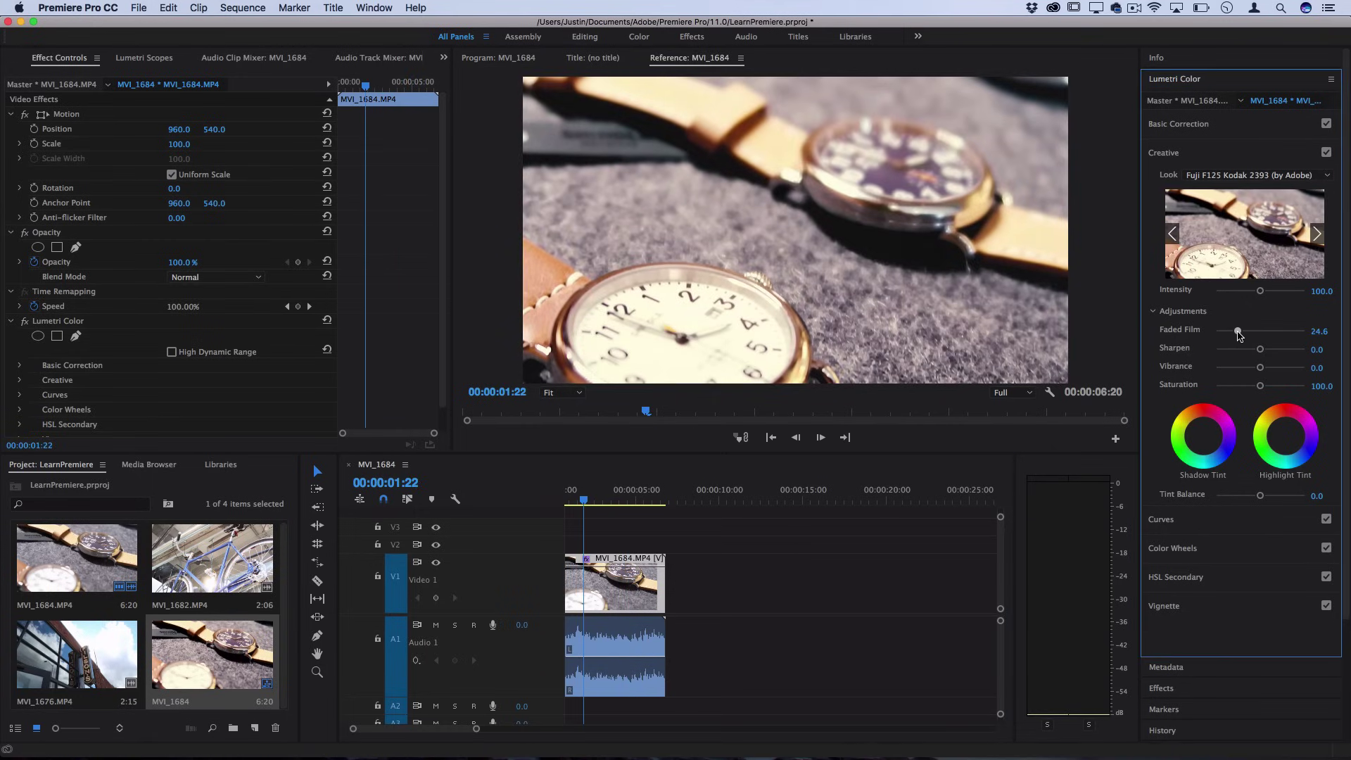
pyautogui.click(1188, 527)
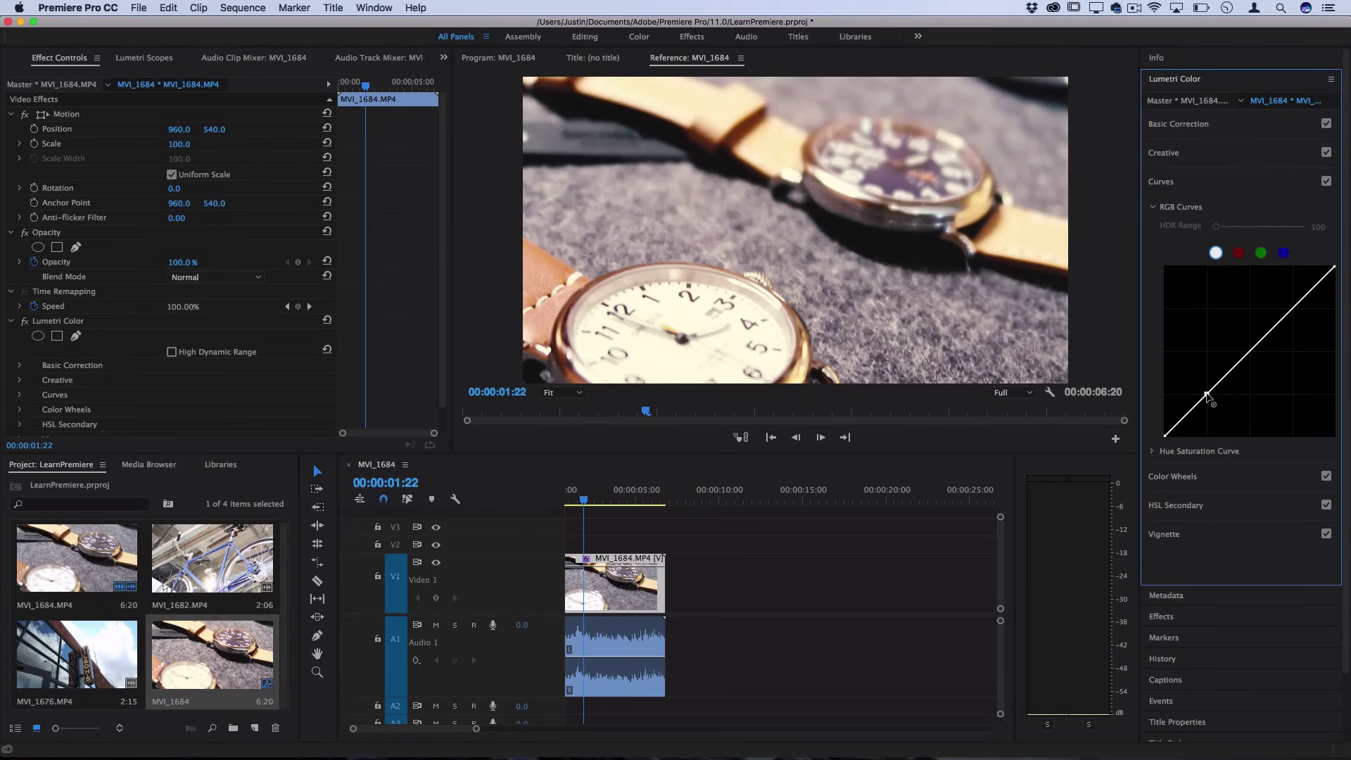
pyautogui.click(1282, 253)
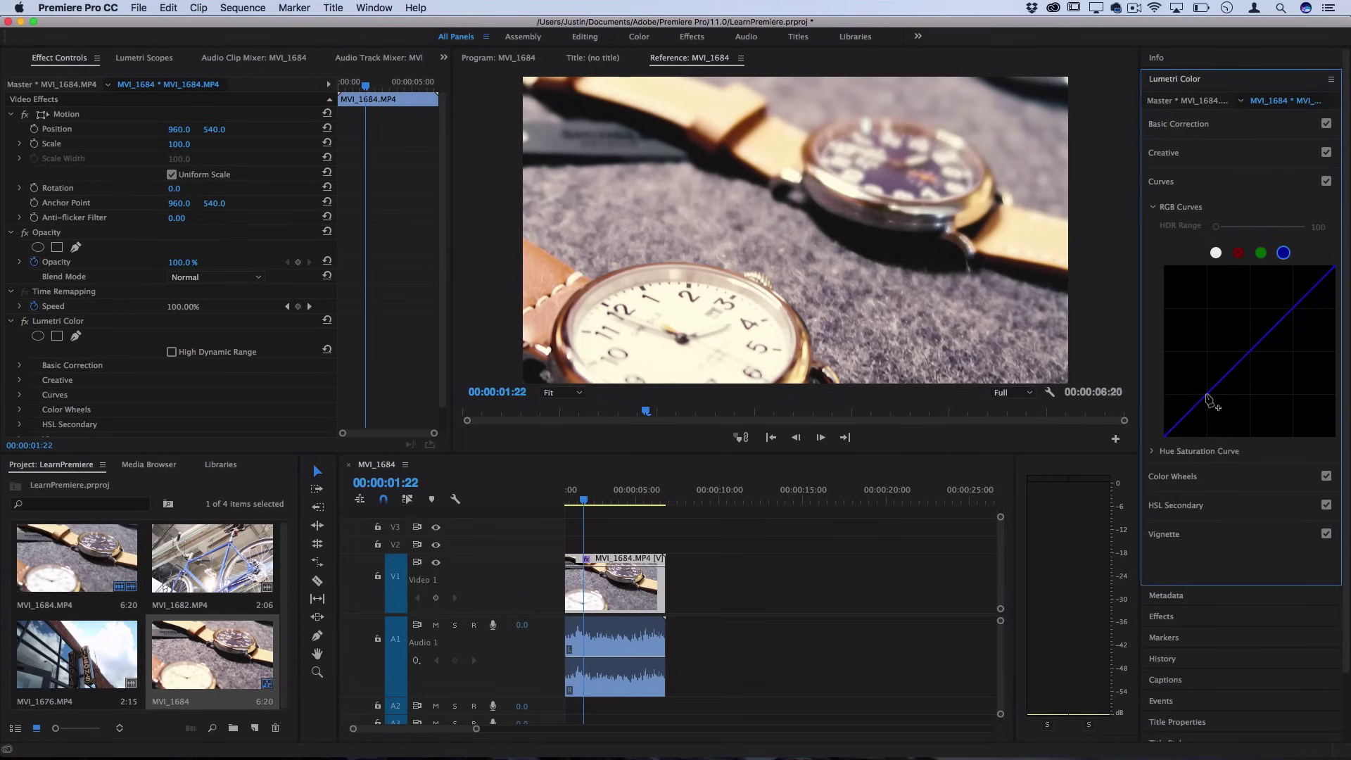
pyautogui.moveTo(1207, 394)
pyautogui.mouseDown()
pyautogui.moveTo(1206, 411)
pyautogui.moveTo(1207, 392)
pyautogui.mouseUp()
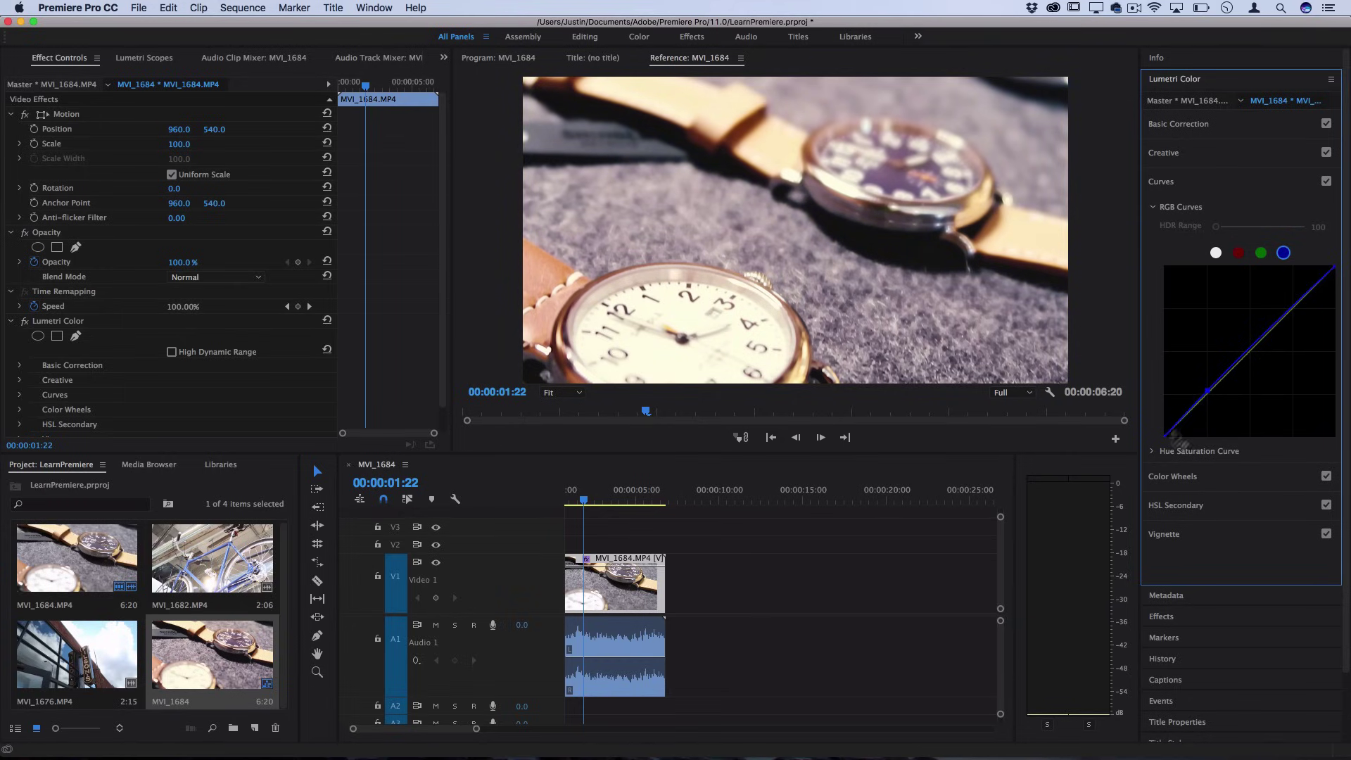
pyautogui.moveTo(1166, 435); pyautogui.dragTo(1166, 424)
pyautogui.click(1233, 83)
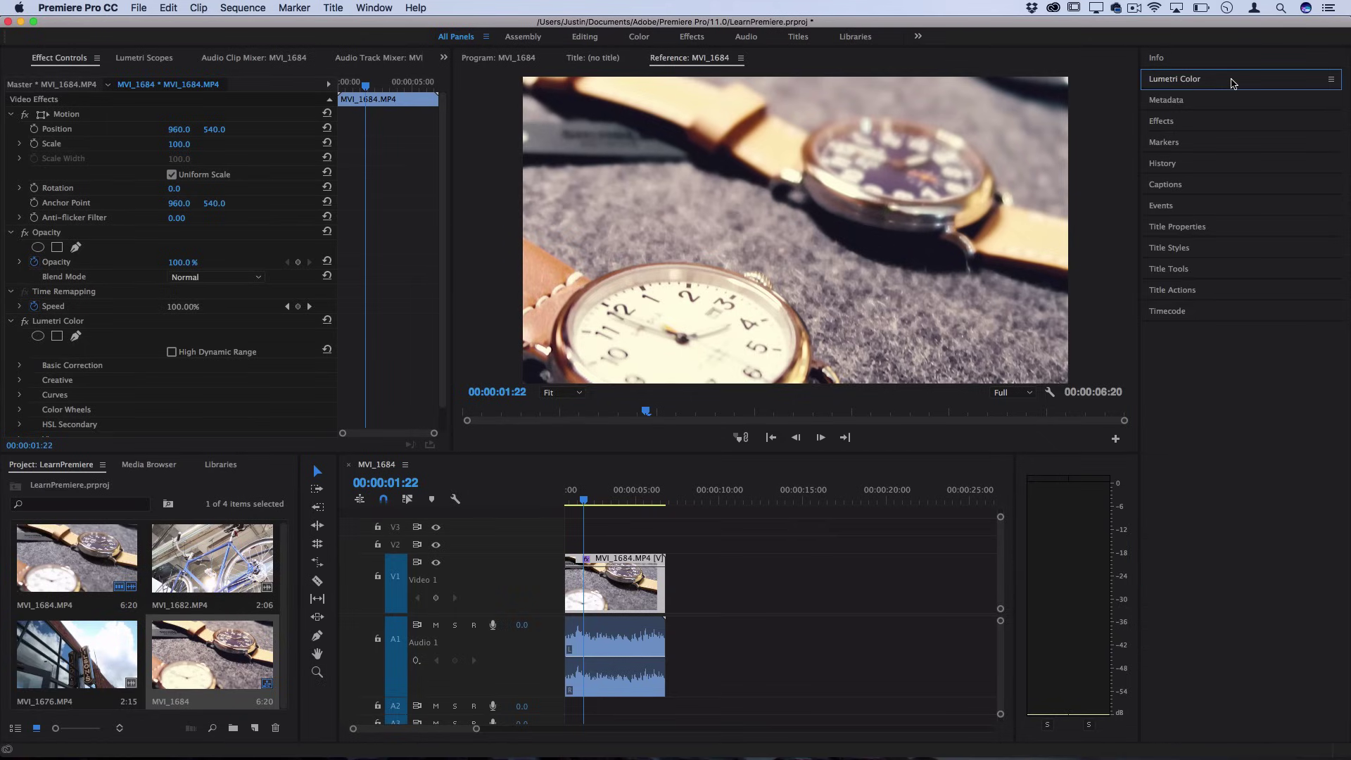
# Create Sequence 01 using ARRI 1080p 24 settings at 1920×1080.
pyautogui.click(639, 542)
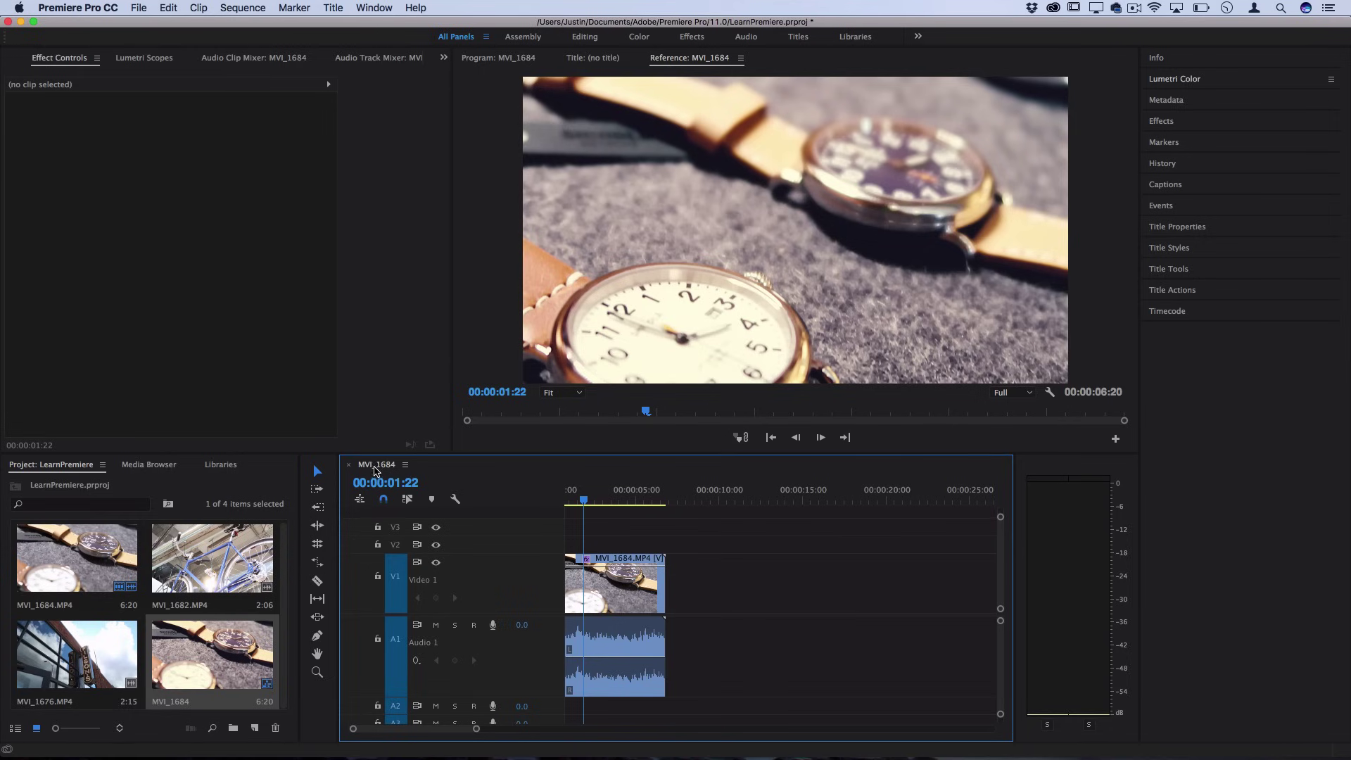
pyautogui.click(612, 597)
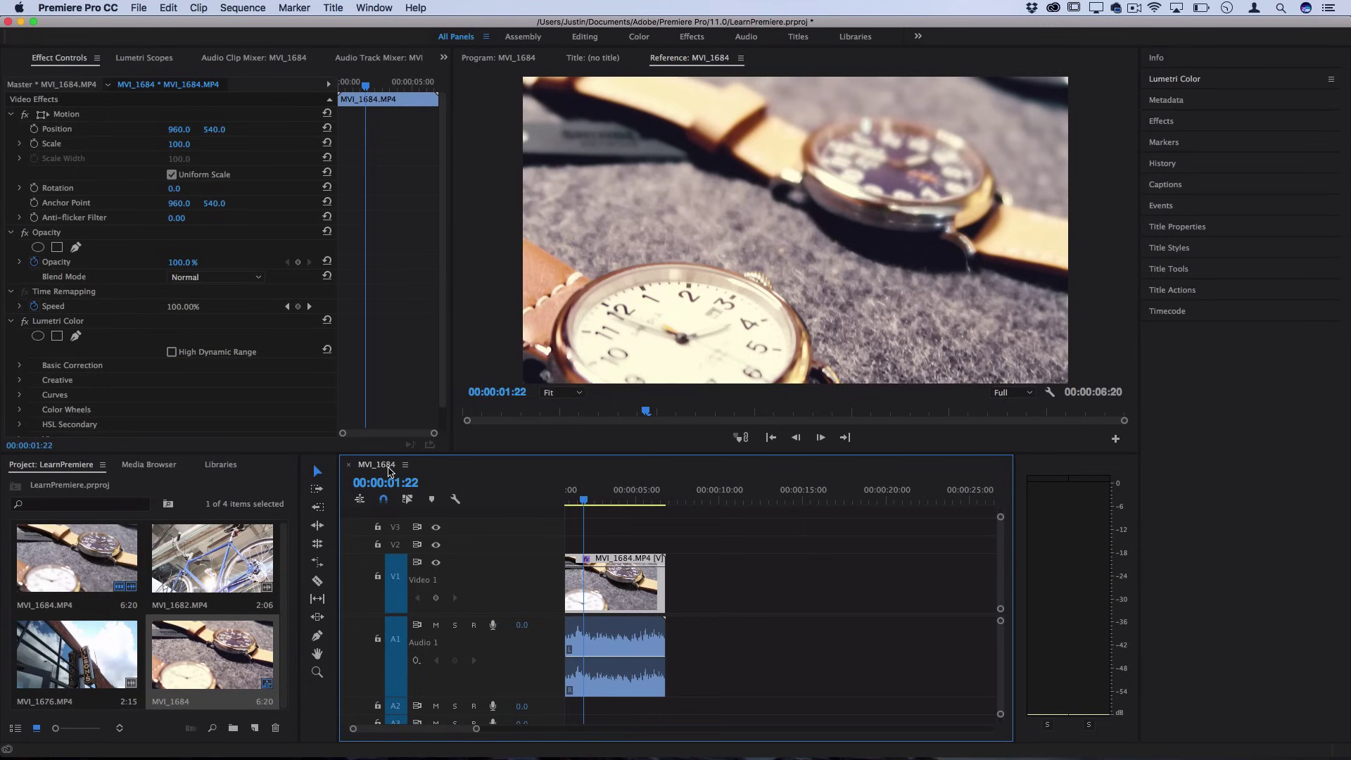
pyautogui.click(139, 8)
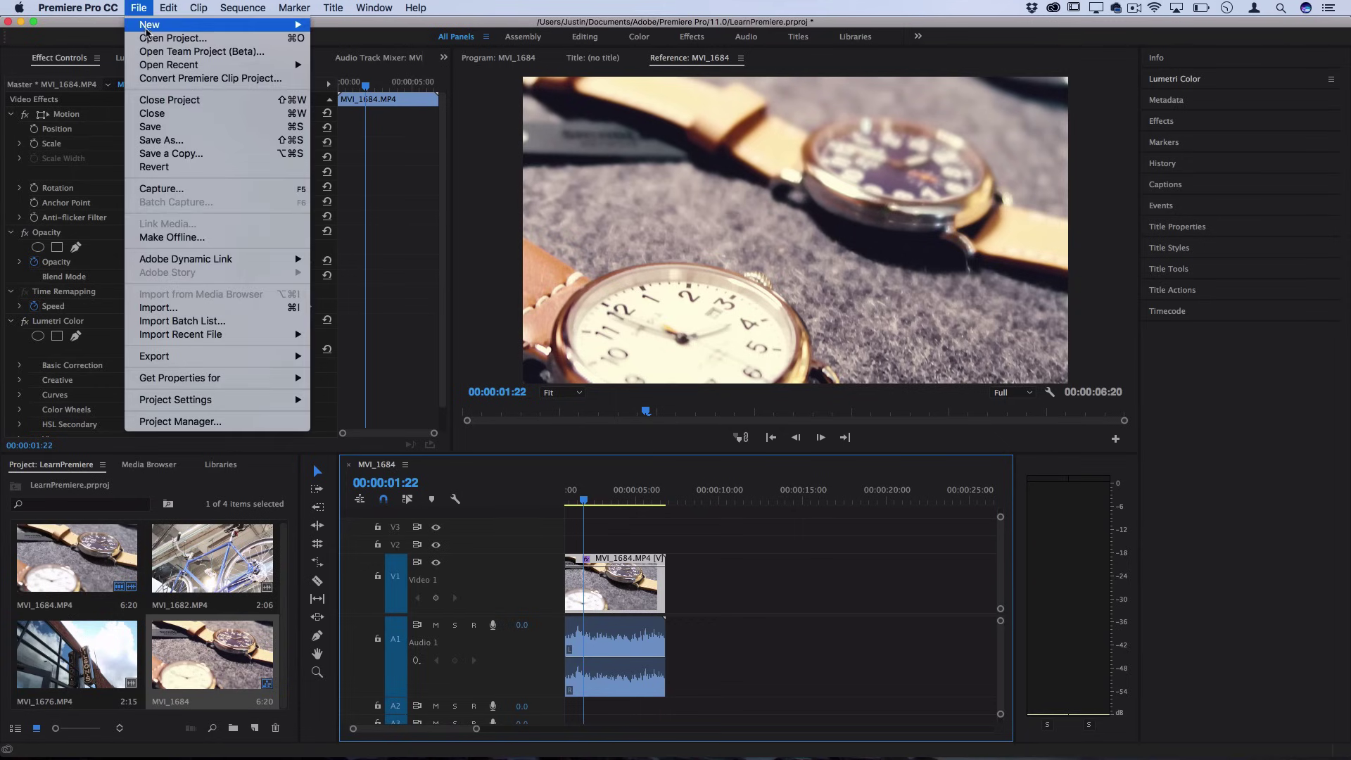
pyautogui.moveTo(146, 28)
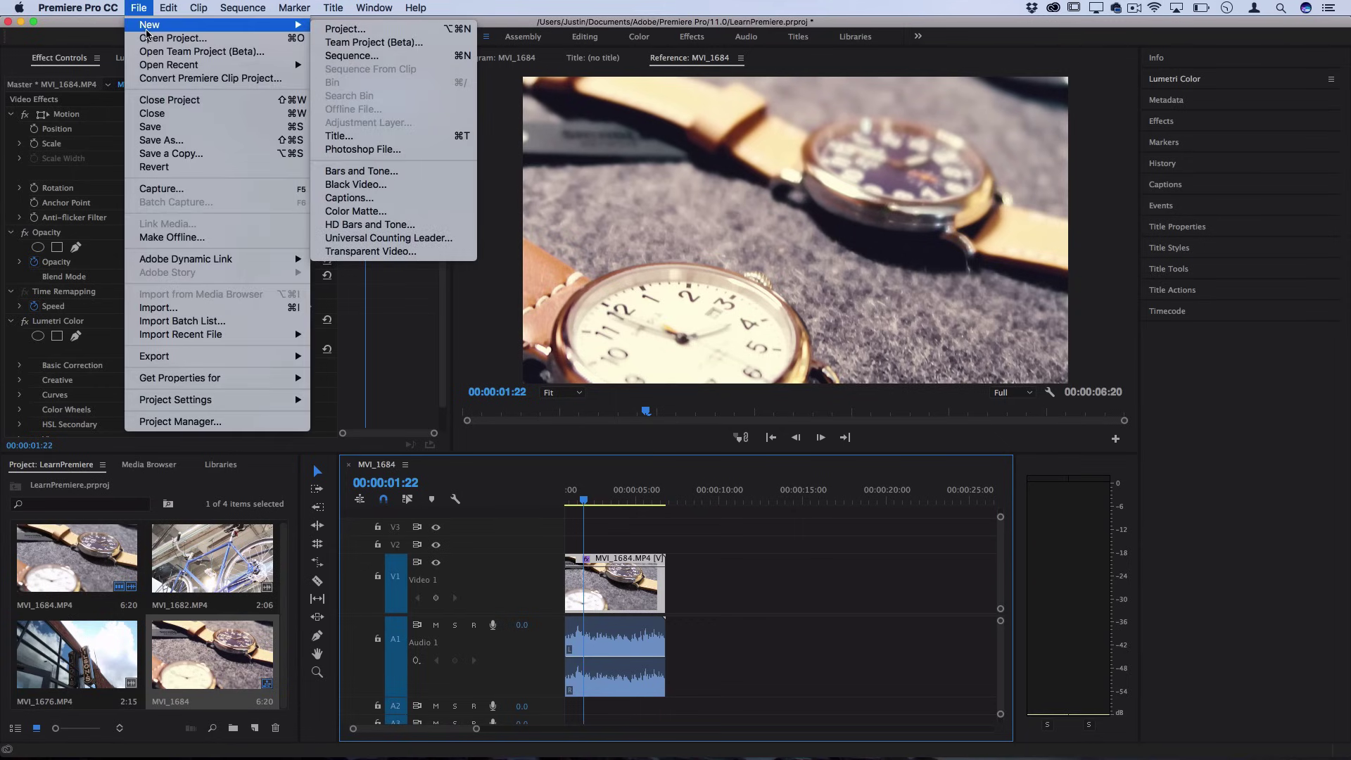
pyautogui.click(369, 56)
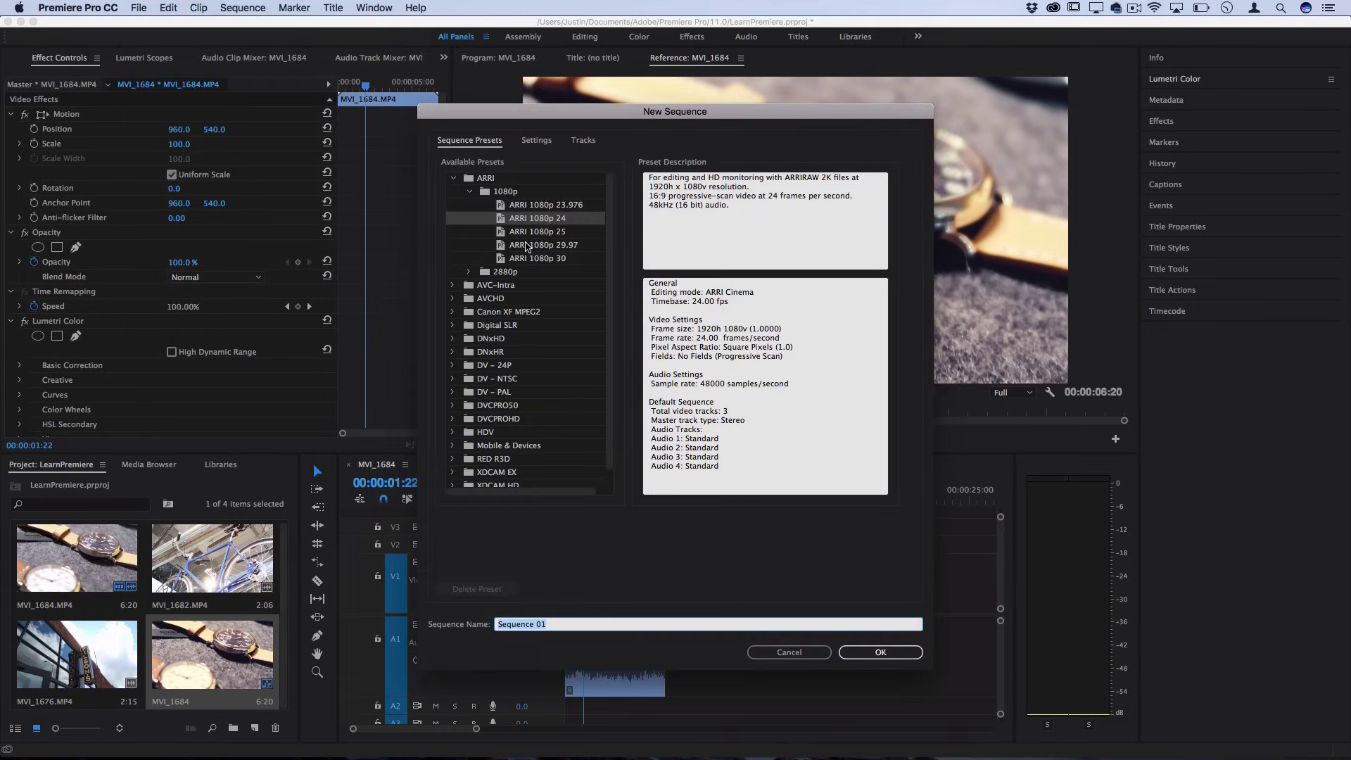
pyautogui.click(535, 140)
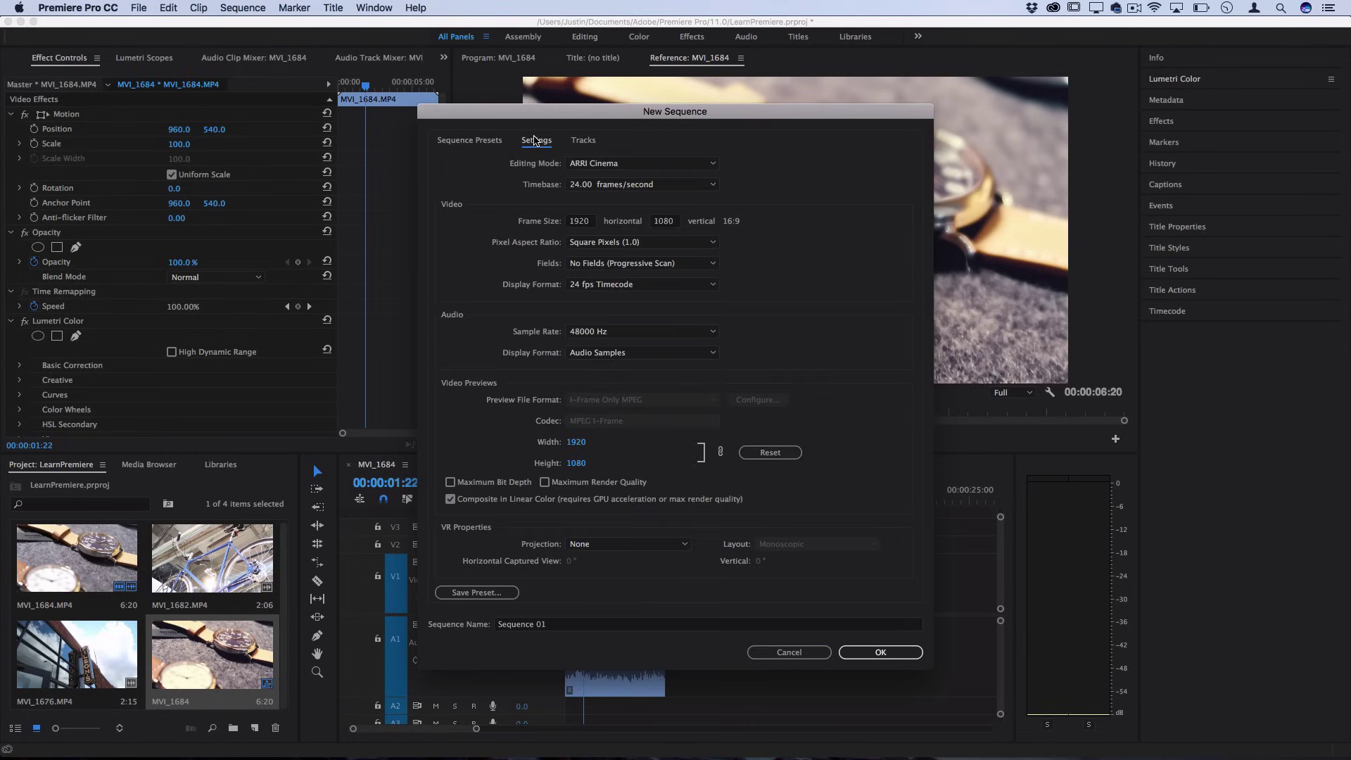
pyautogui.click(589, 221)
pyautogui.click(878, 651)
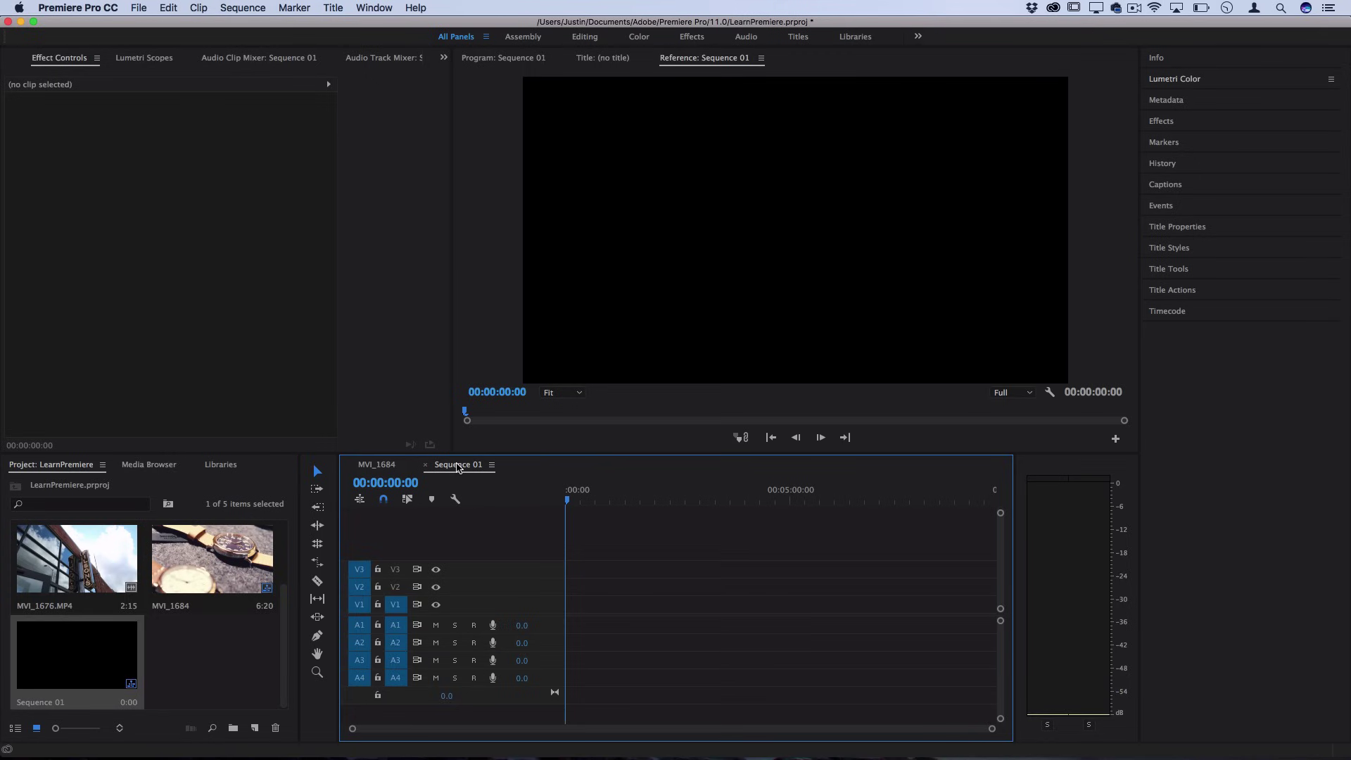
pyautogui.click(89, 660)
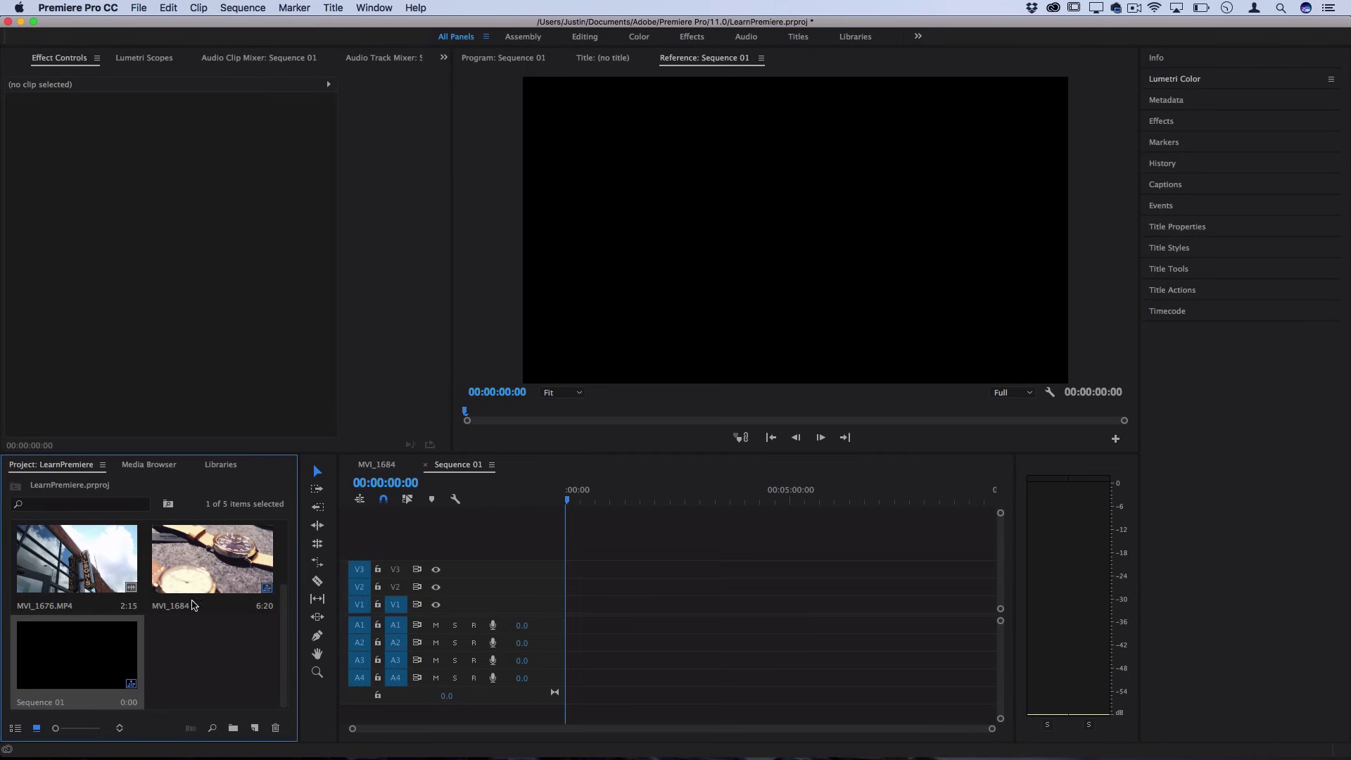
# Create Title 01 reading 'my first video' and center it in the frame.
pyautogui.scroll(2, 196, 619)
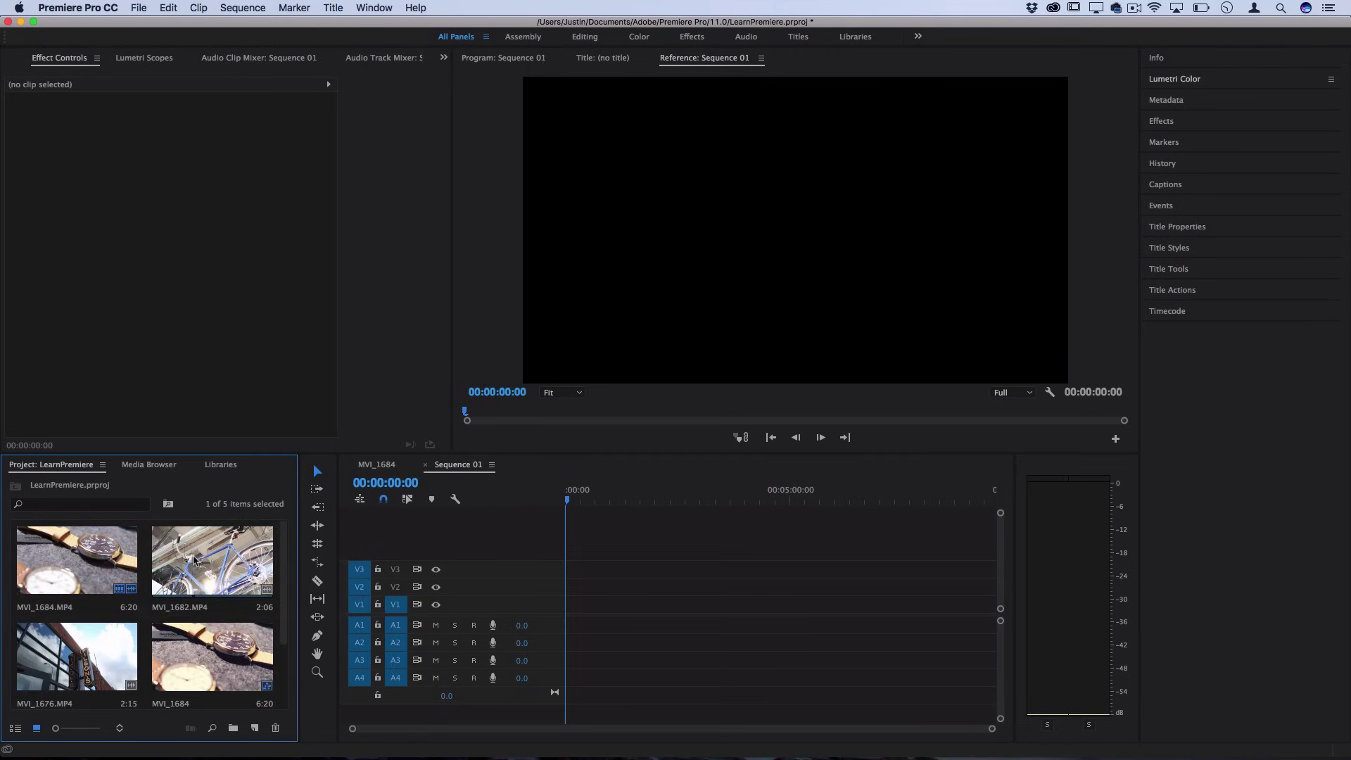
pyautogui.click(135, 9)
pyautogui.moveTo(148, 25)
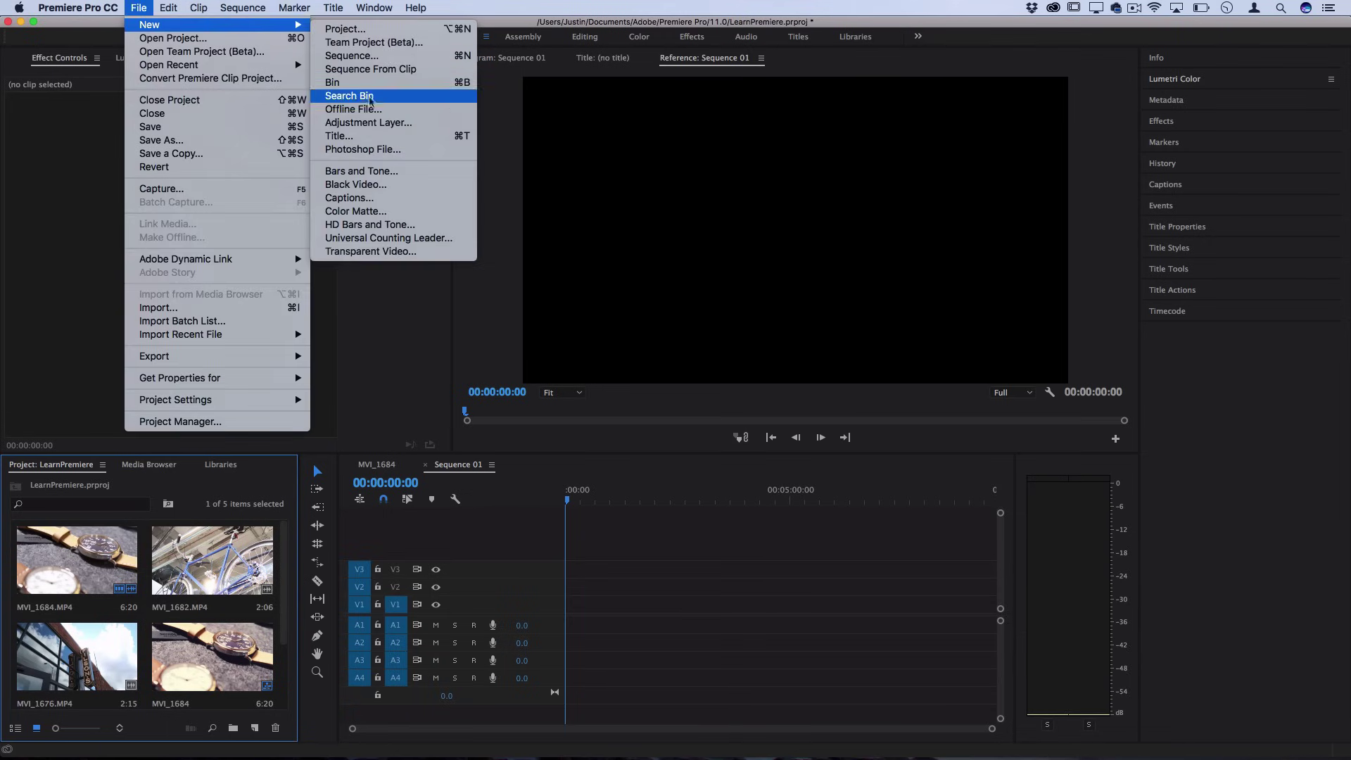
pyautogui.click(339, 135)
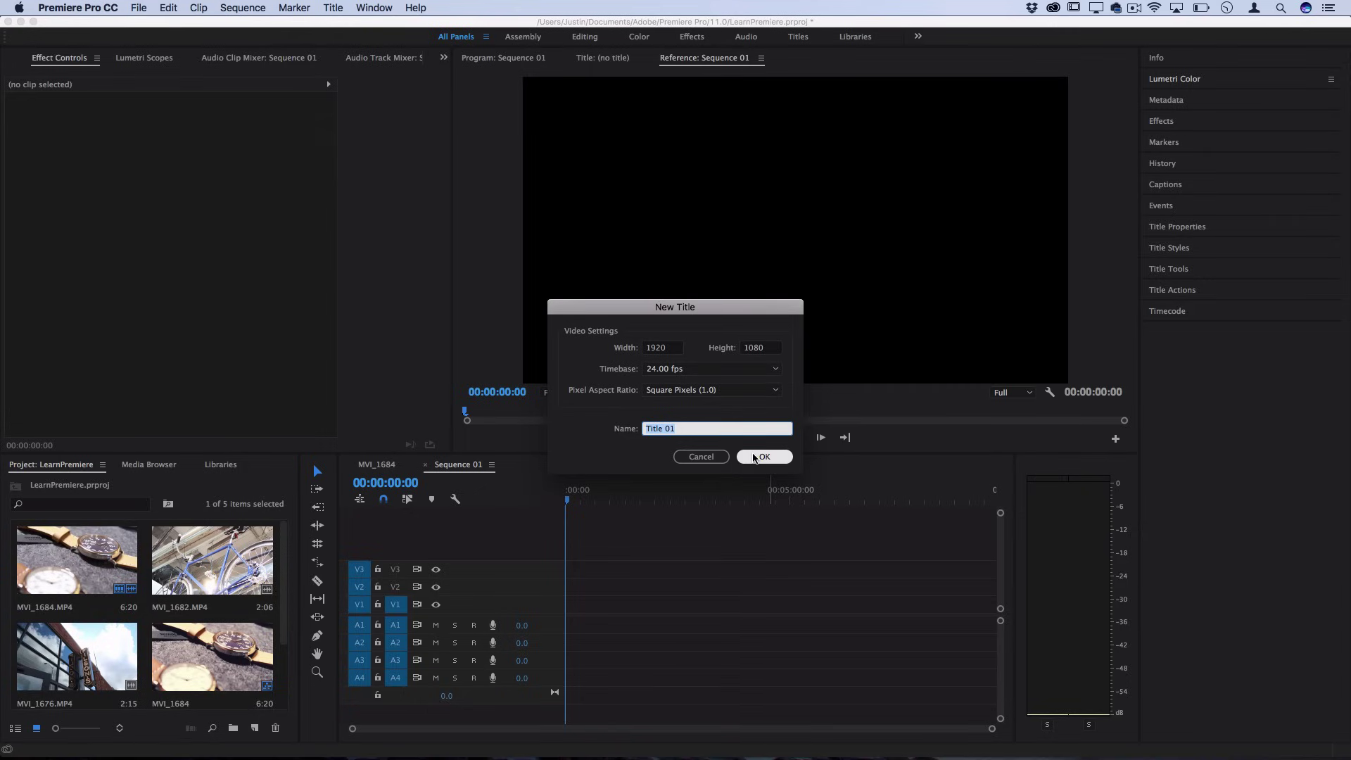
pyautogui.click(754, 458)
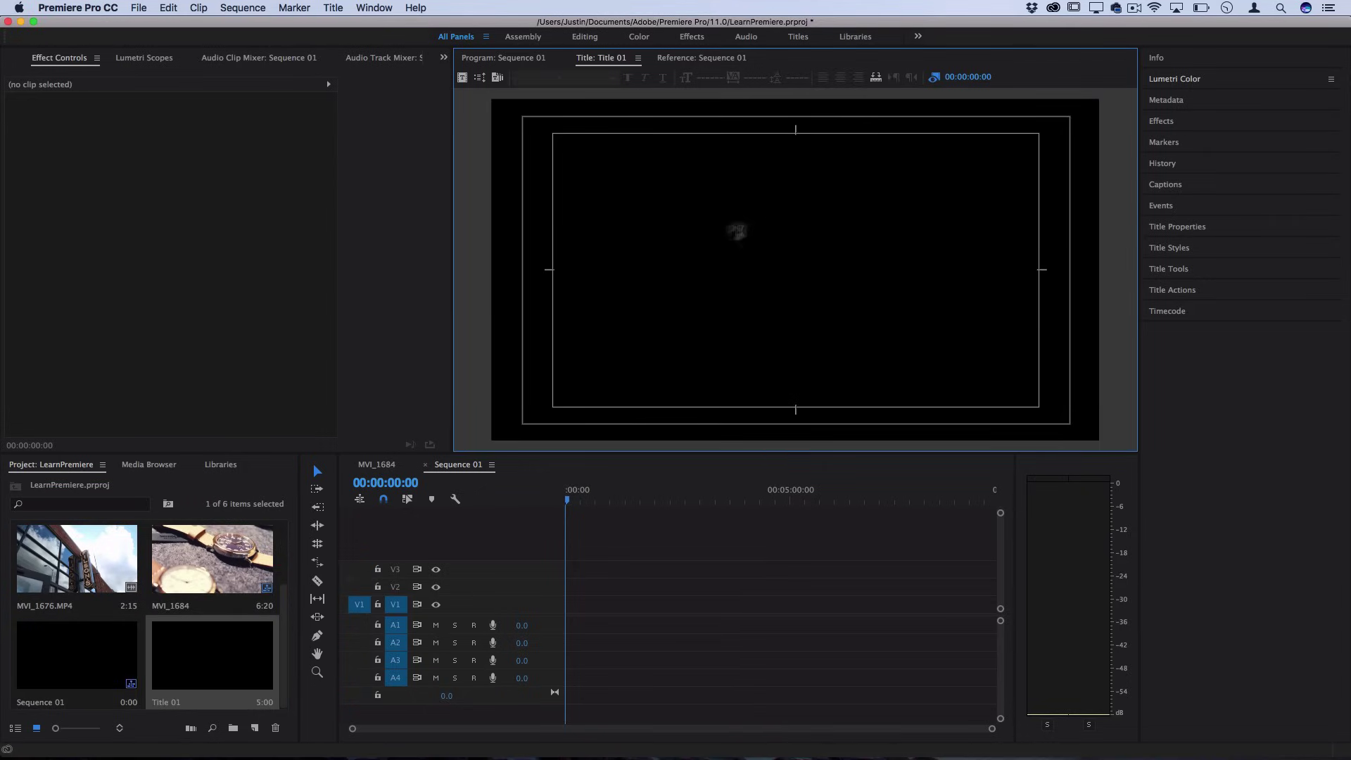
pyautogui.click(643, 264)
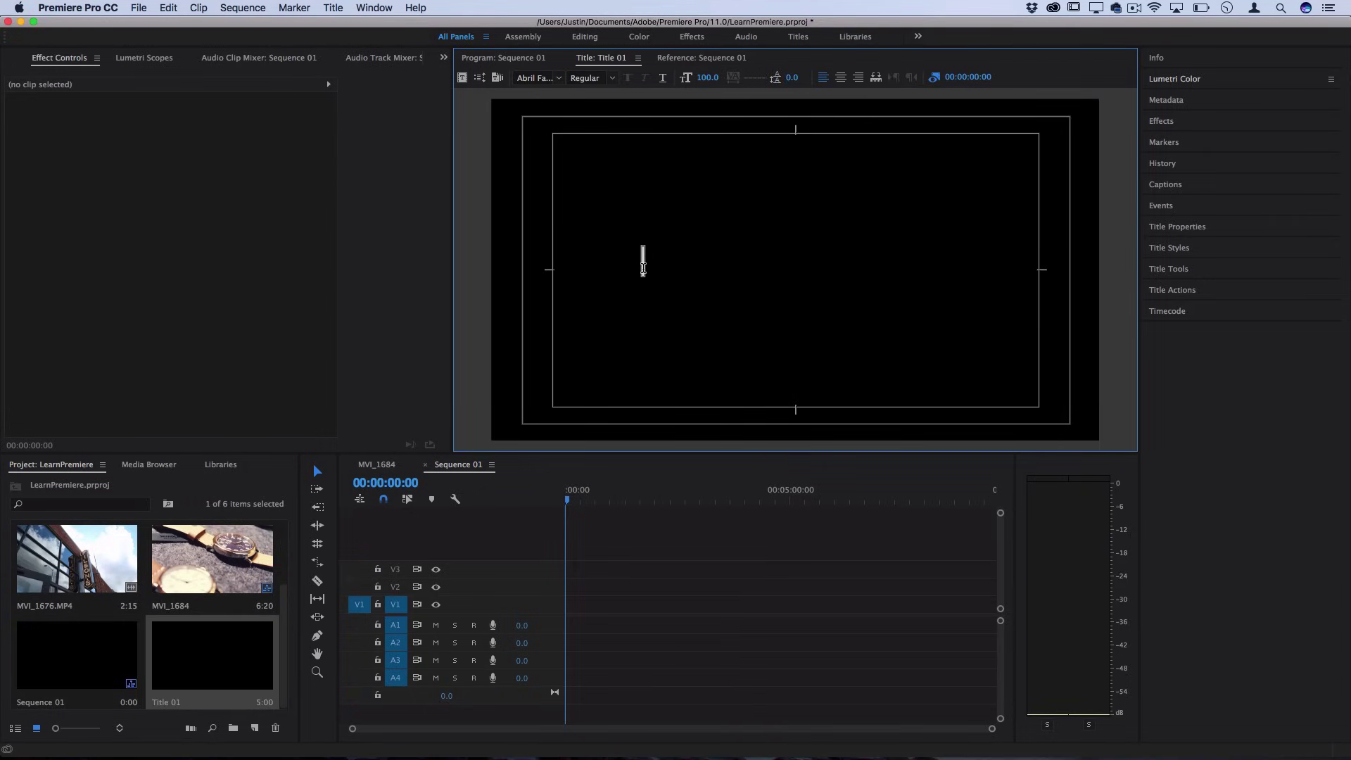
pyautogui.write('my first vido')
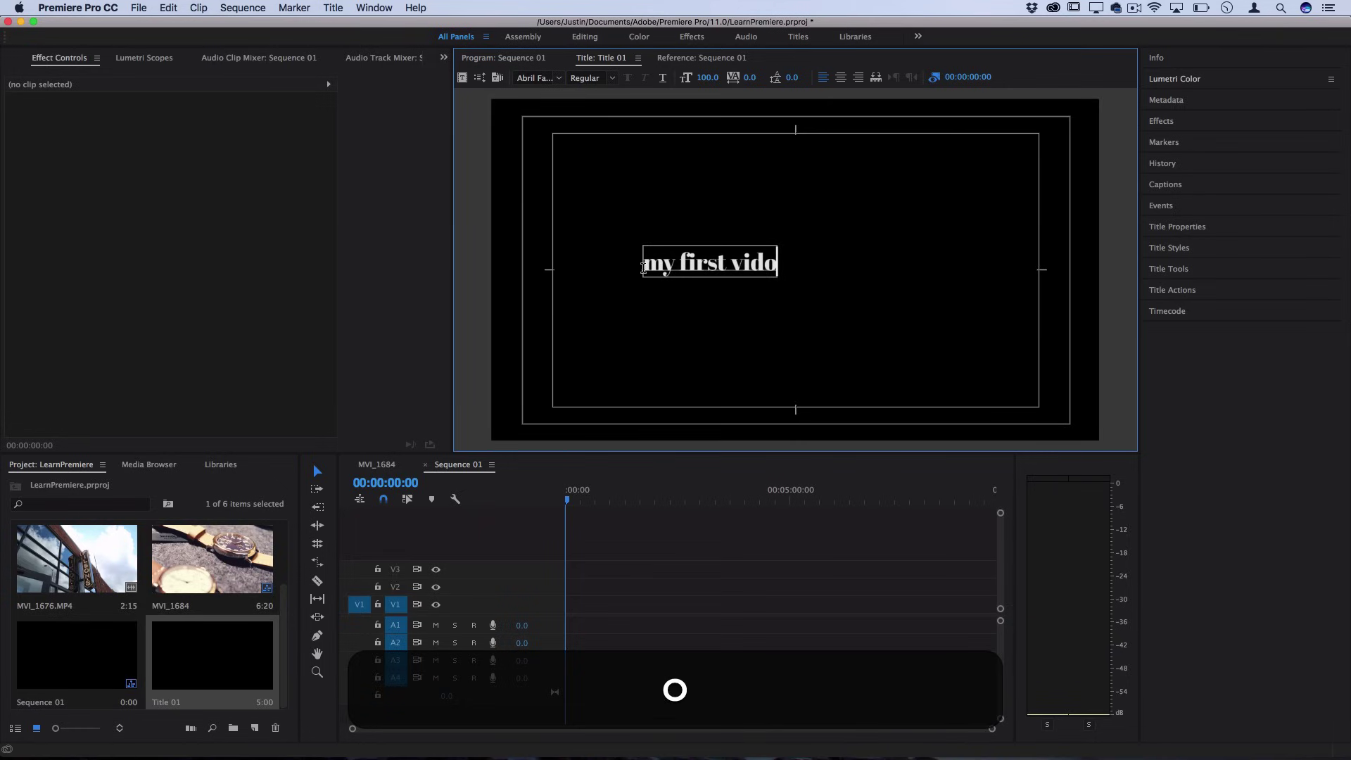
pyautogui.press('BackSpace')
pyautogui.write('eo')
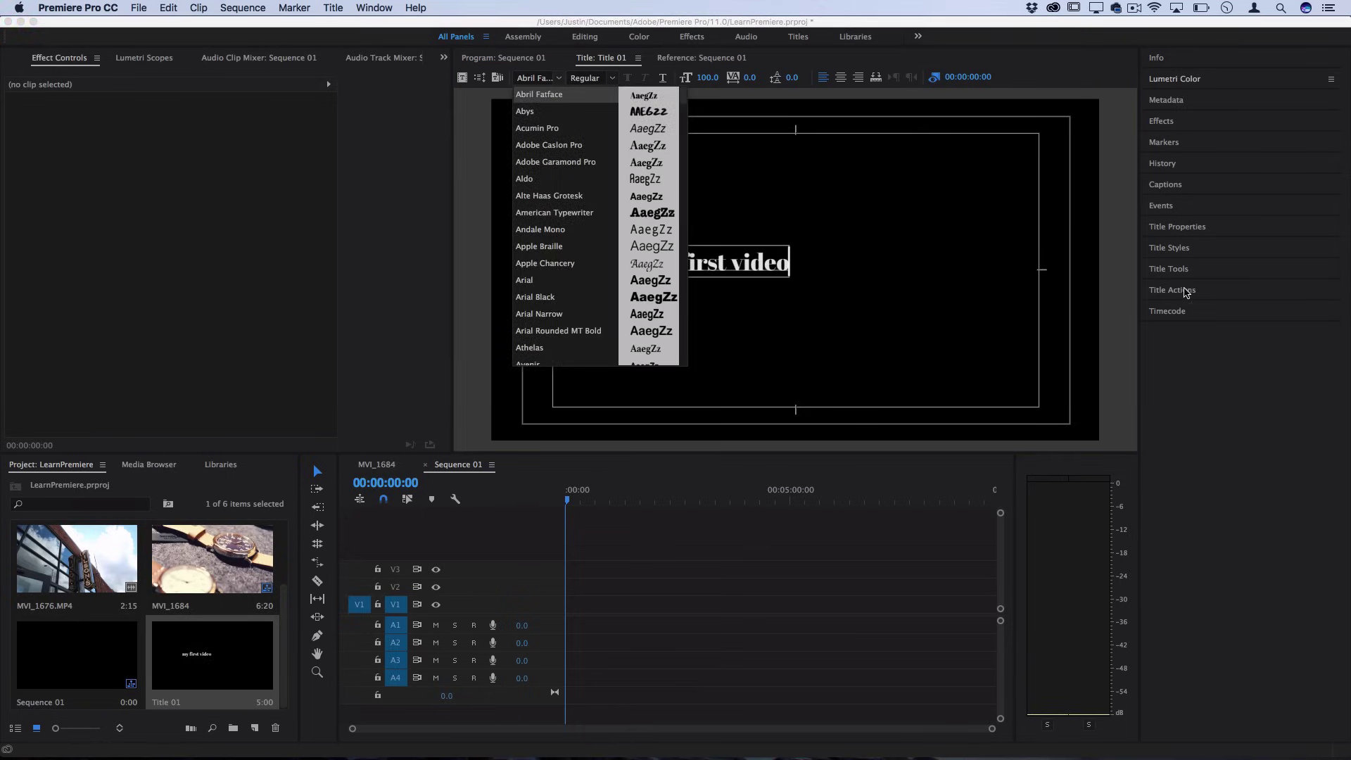
pyautogui.click(1187, 290)
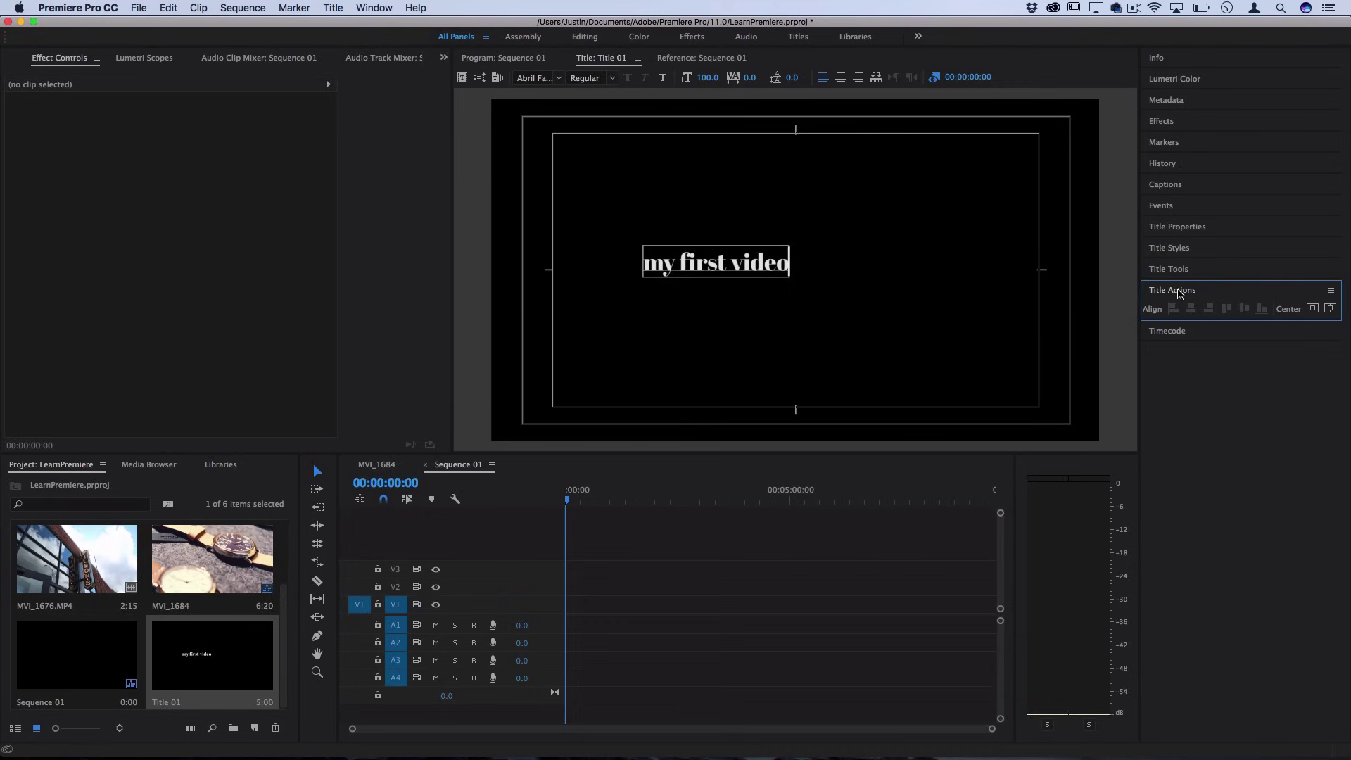
pyautogui.click(1330, 308)
pyautogui.click(1312, 308)
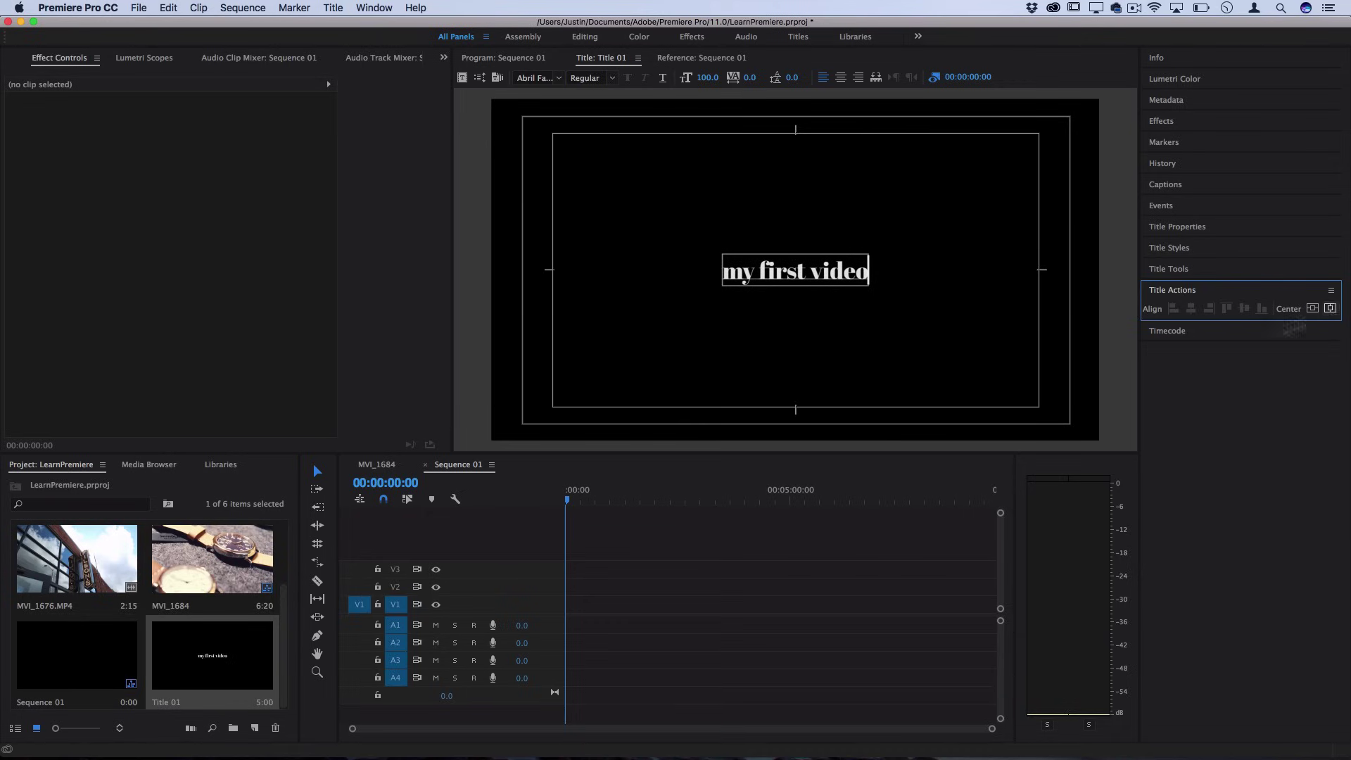
# Place Title 01 at the start of Sequence 01 on V1.
pyautogui.click(215, 665)
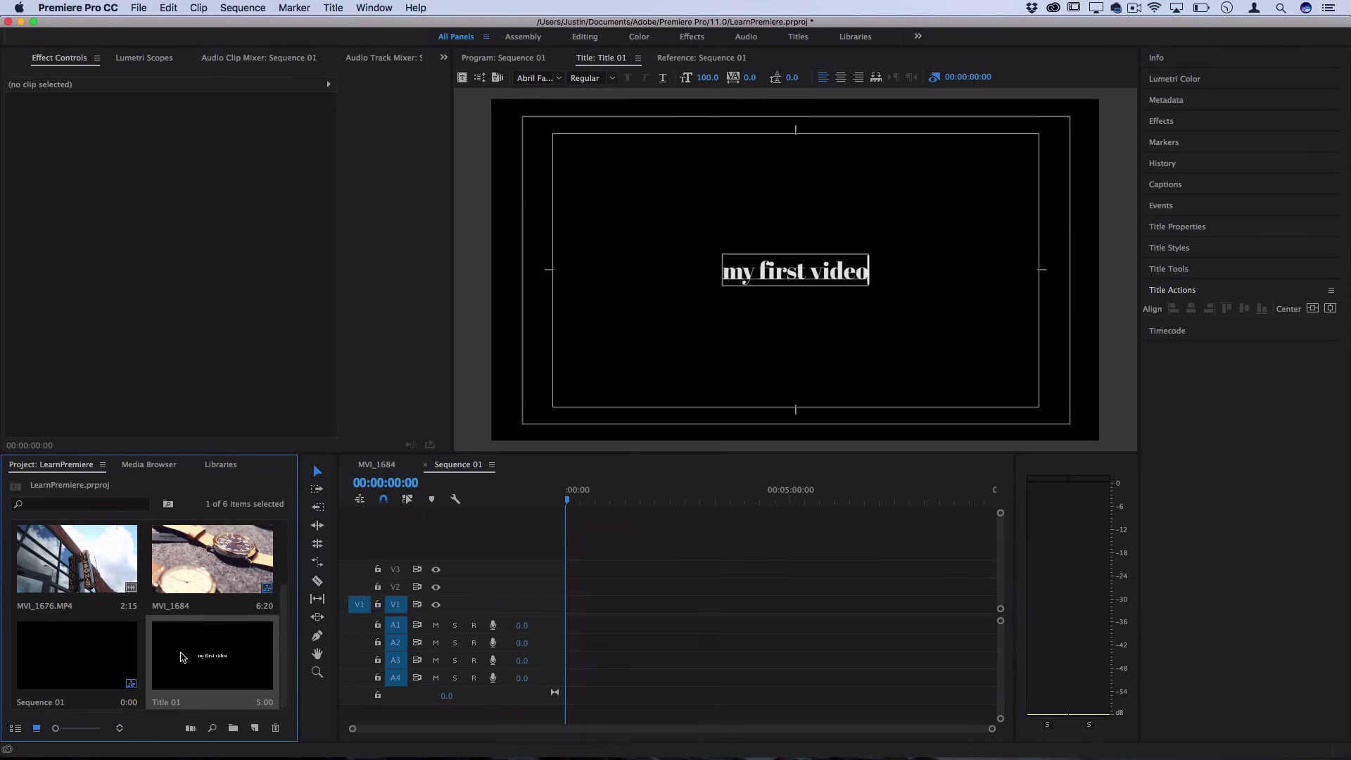
pyautogui.moveTo(181, 657); pyautogui.dragTo(551, 605)
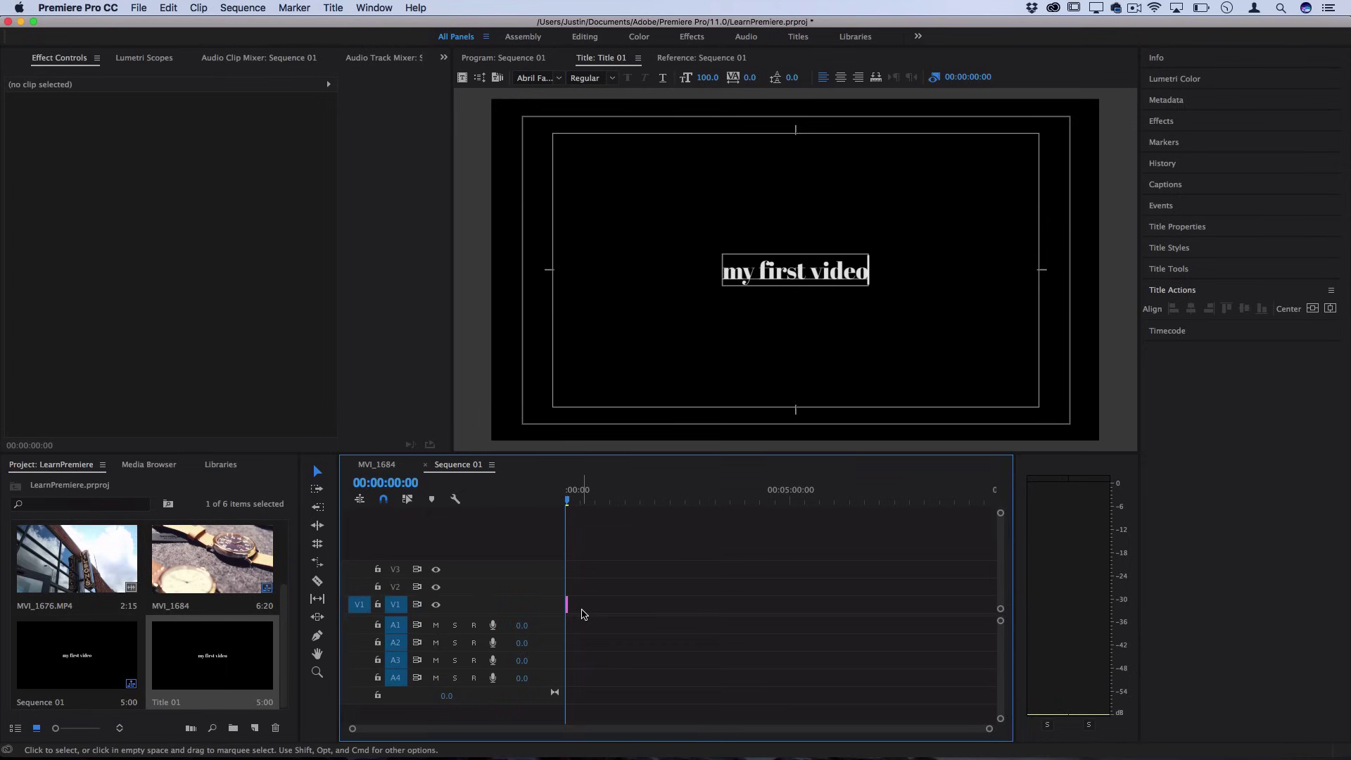
pyautogui.press('=')
pyautogui.press('=')
pyautogui.press('=')
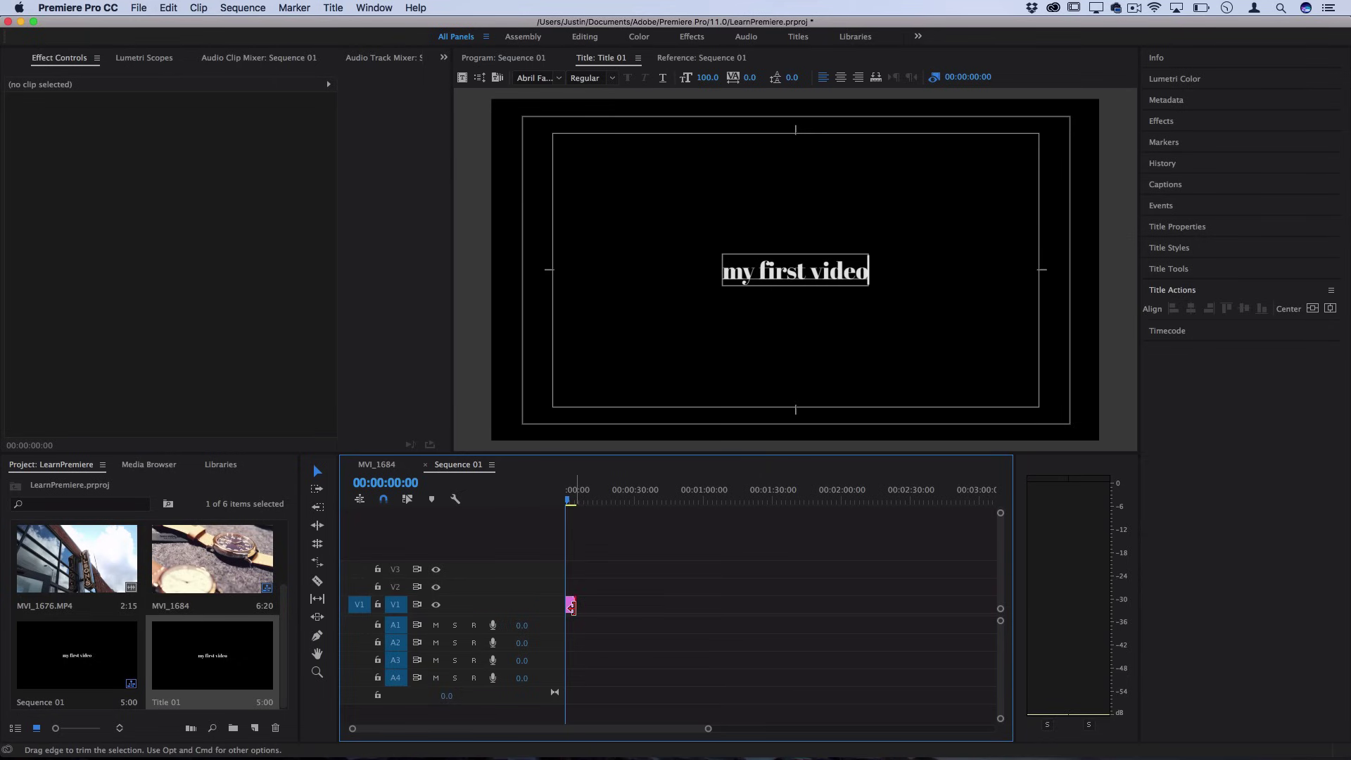
# Extend Title 01 to about 30 seconds and shift the MVI_1684 watch clip to about 1:10.
pyautogui.moveTo(570, 607); pyautogui.dragTo(633, 605)
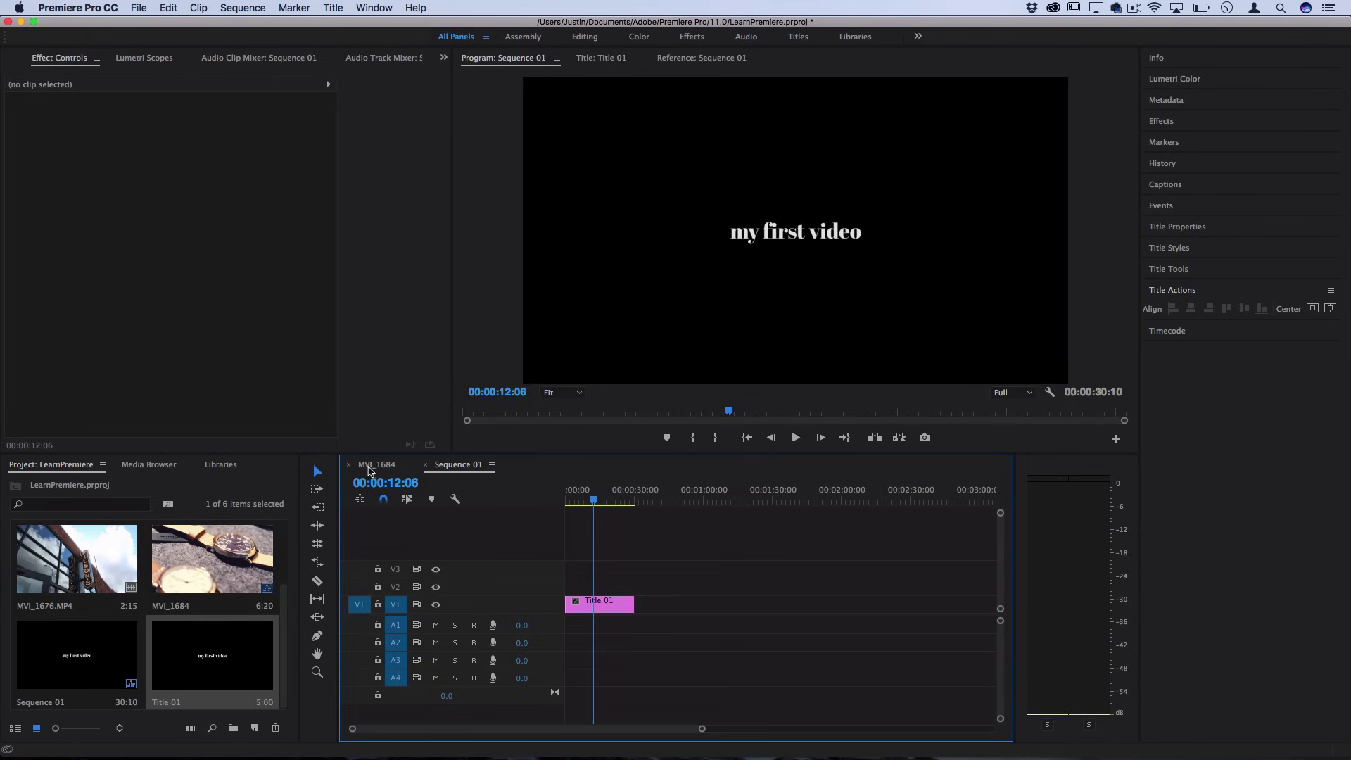
pyautogui.click(375, 465)
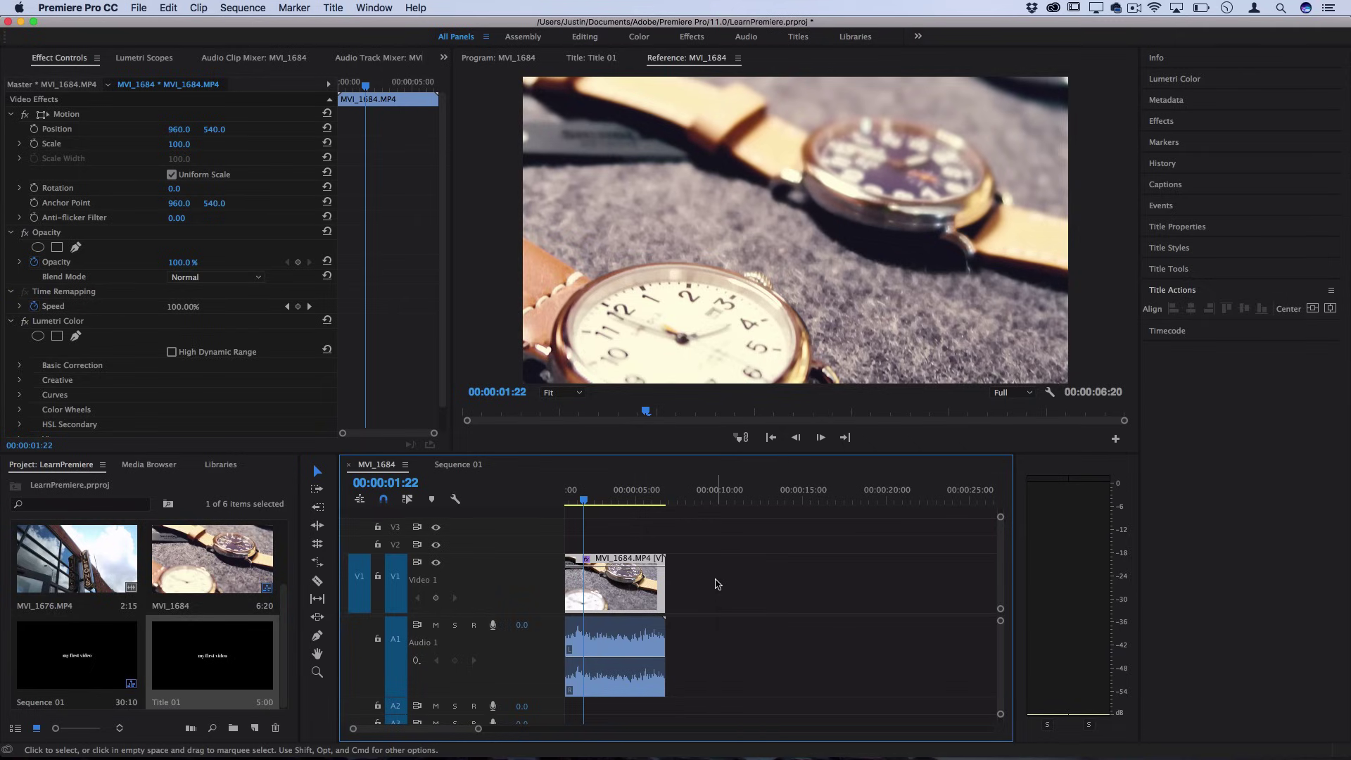
pyautogui.moveTo(716, 554); pyautogui.dragTo(587, 704)
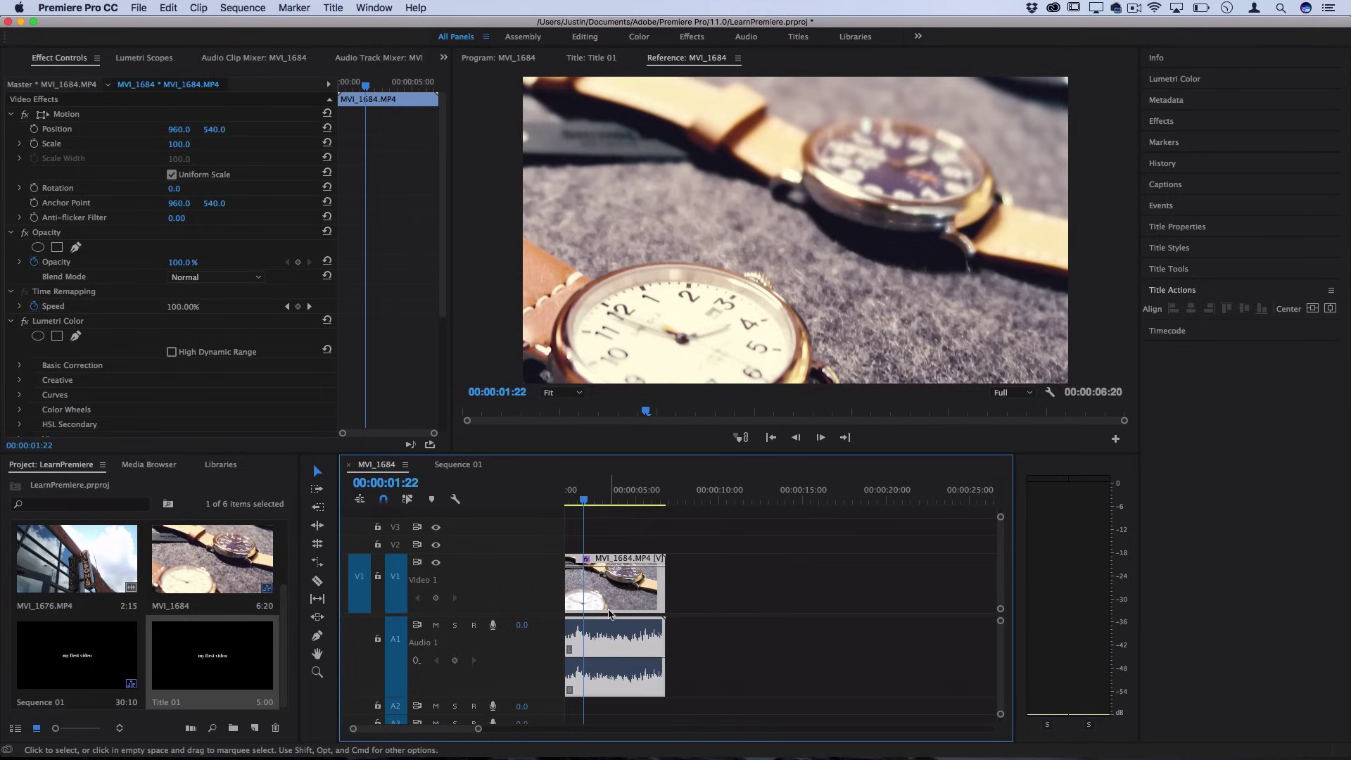
pyautogui.press('-')
pyautogui.press('-')
pyautogui.moveTo(577, 591); pyautogui.dragTo(806, 567)
pyautogui.click(540, 564)
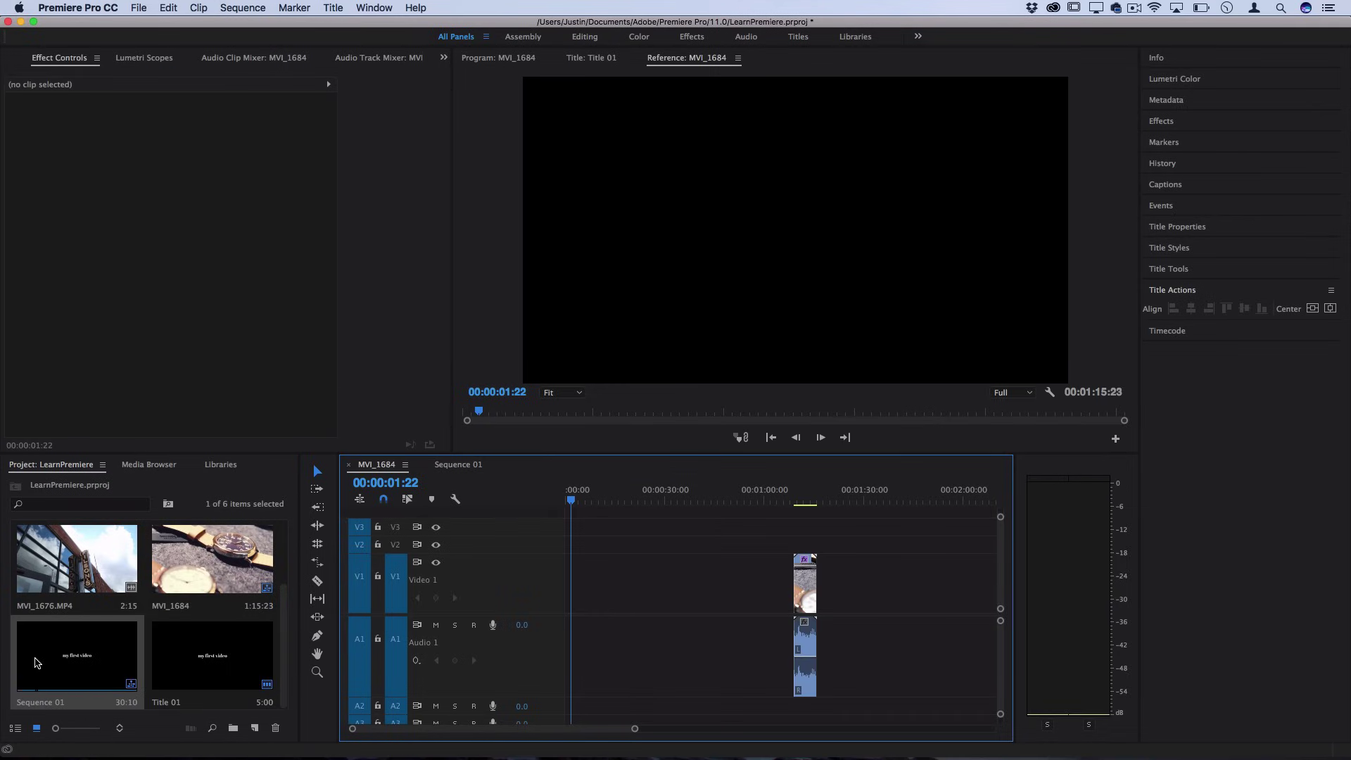
# Nest Sequence 01 at the start of MVI_1684, with the watch clip right after it.
pyautogui.moveTo(38, 663); pyautogui.dragTo(531, 604)
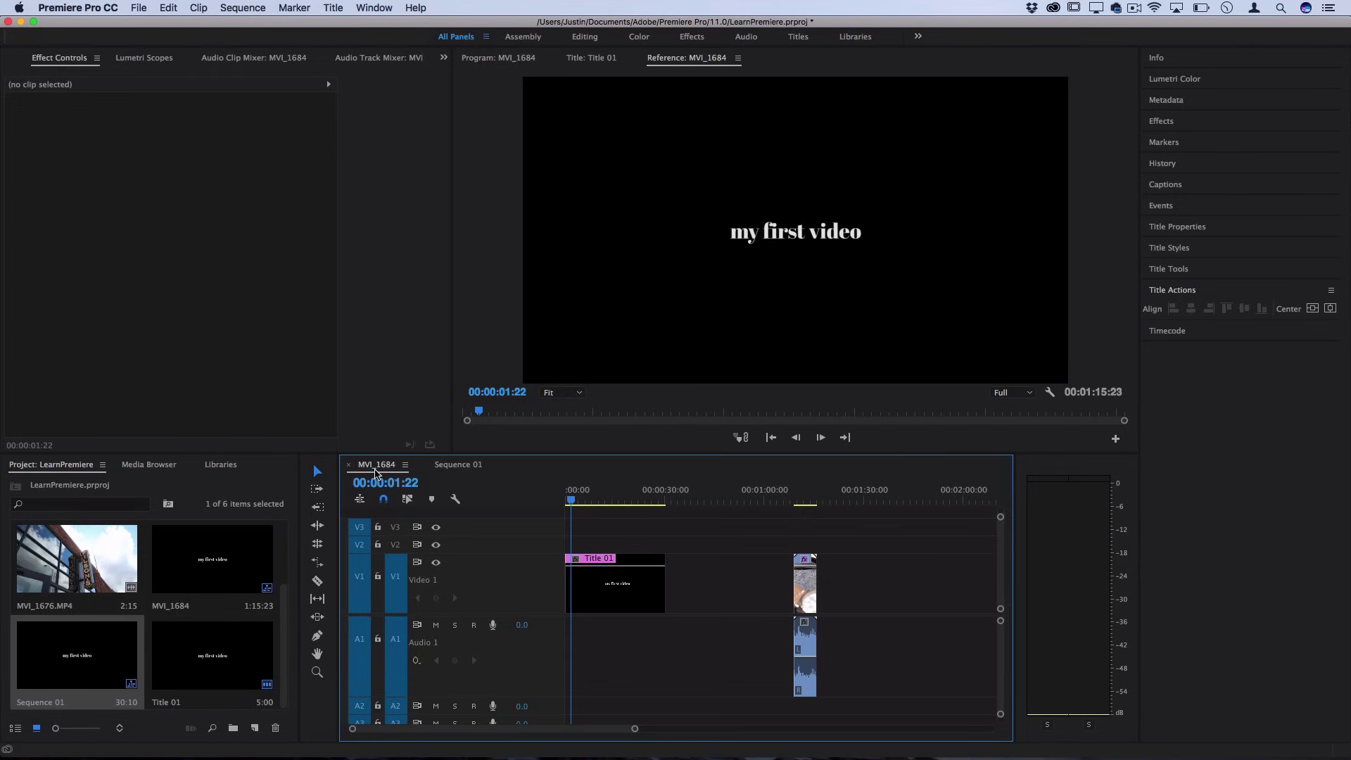
pyautogui.moveTo(751, 558)
pyautogui.mouseDown()
pyautogui.moveTo(818, 693)
pyautogui.moveTo(856, 687)
pyautogui.mouseUp()
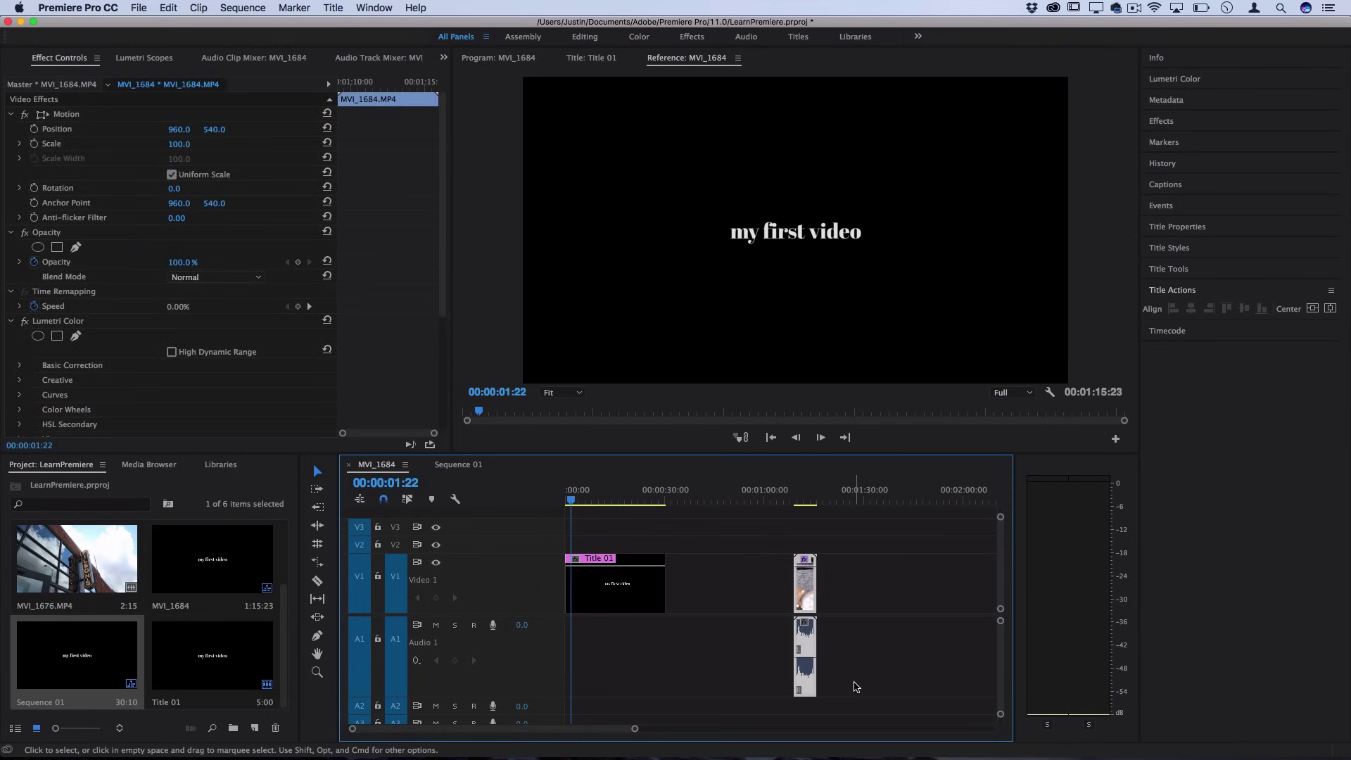
pyautogui.moveTo(809, 588); pyautogui.dragTo(680, 588)
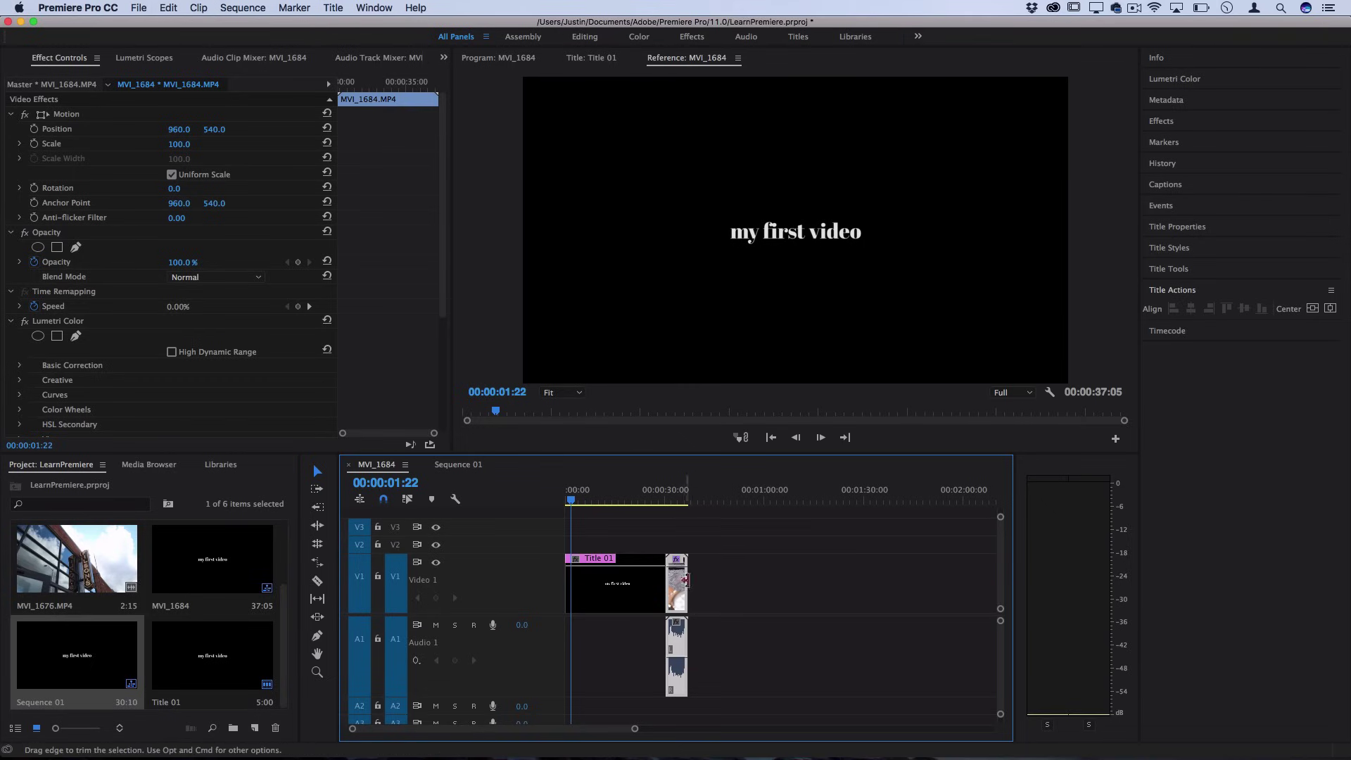
pyautogui.scroll(3, 681, 577)
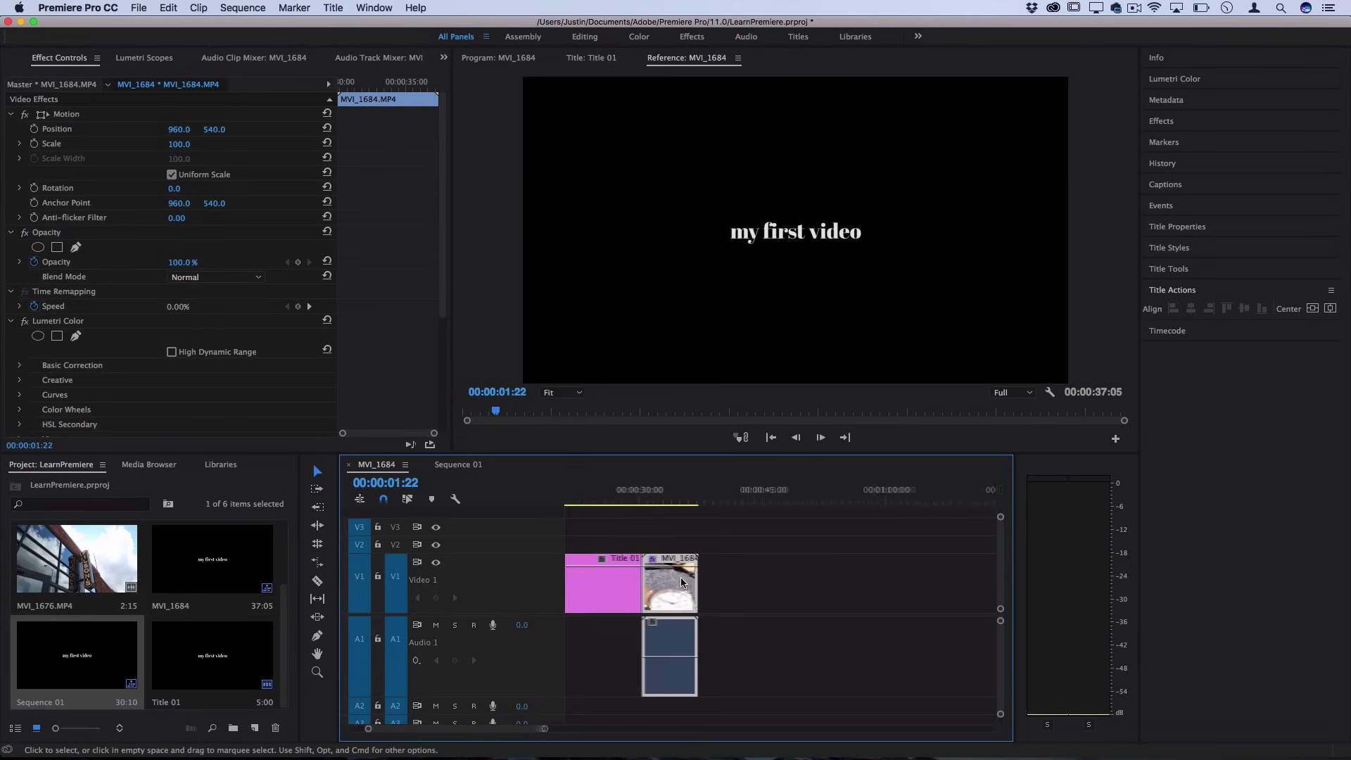
pyautogui.scroll(5, 613, 539)
# Drag the MVI_1684 clip to the sequence start and place MVI_1682.MP4 after it on V1.
pyautogui.moveTo(729, 628); pyautogui.dragTo(598, 587)
pyautogui.click(626, 589)
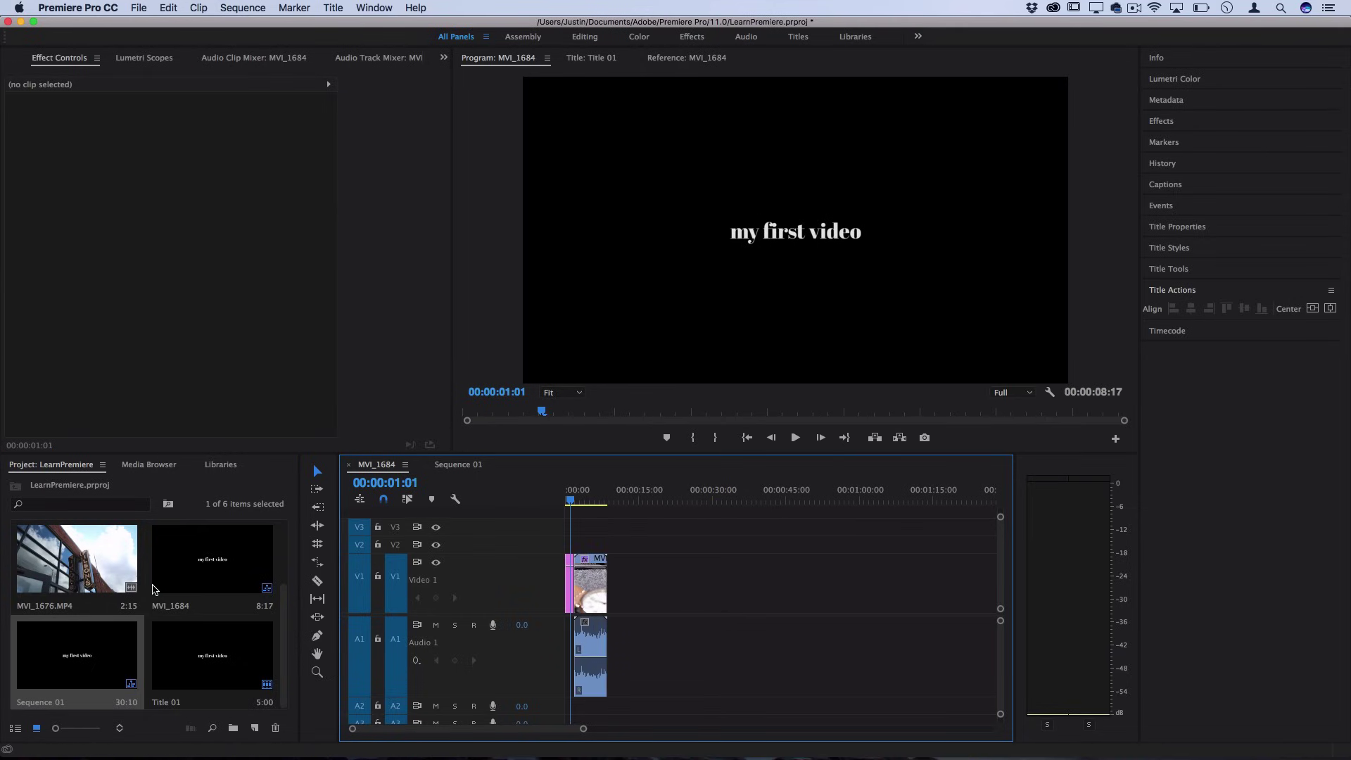
pyautogui.scroll(3, 188, 564)
pyautogui.moveTo(188, 564); pyautogui.dragTo(614, 584)
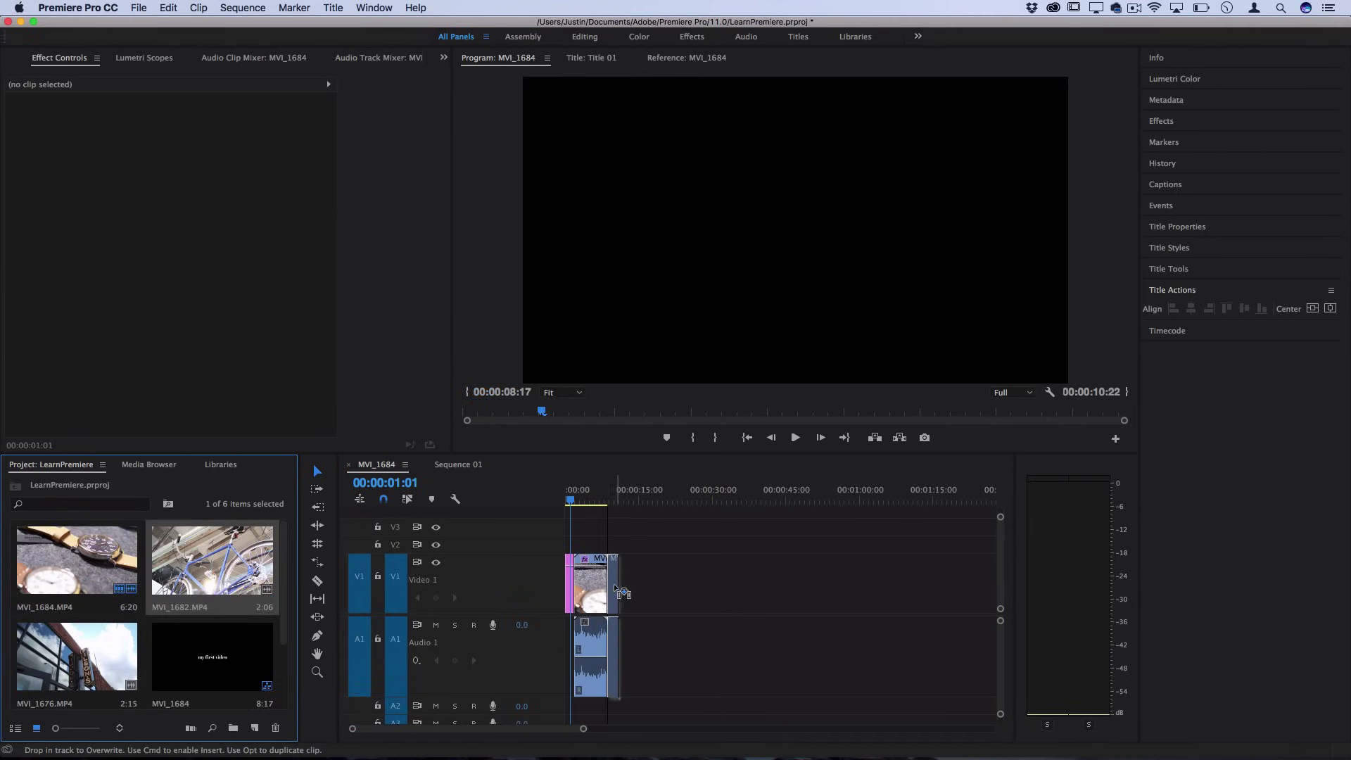
pyautogui.scroll(5, 596, 584)
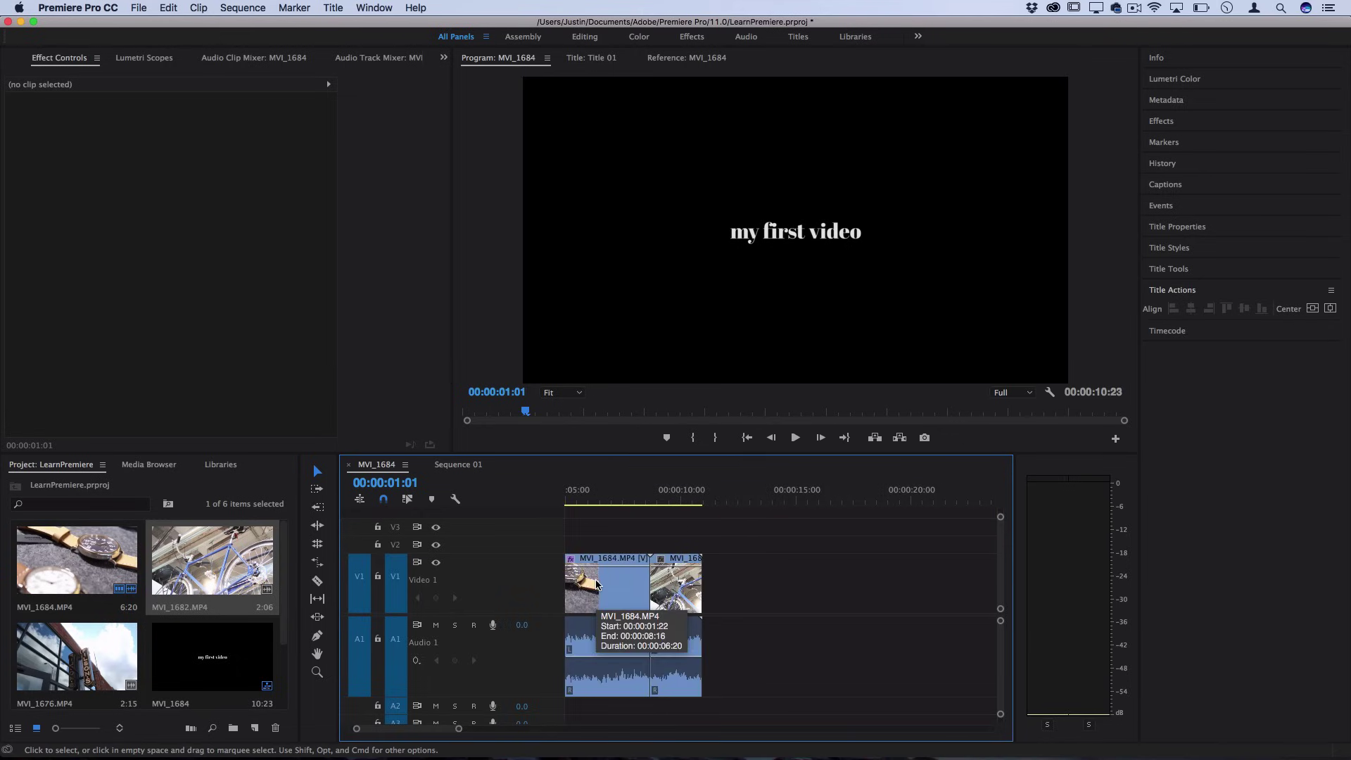
pyautogui.scroll(-5, 596, 584)
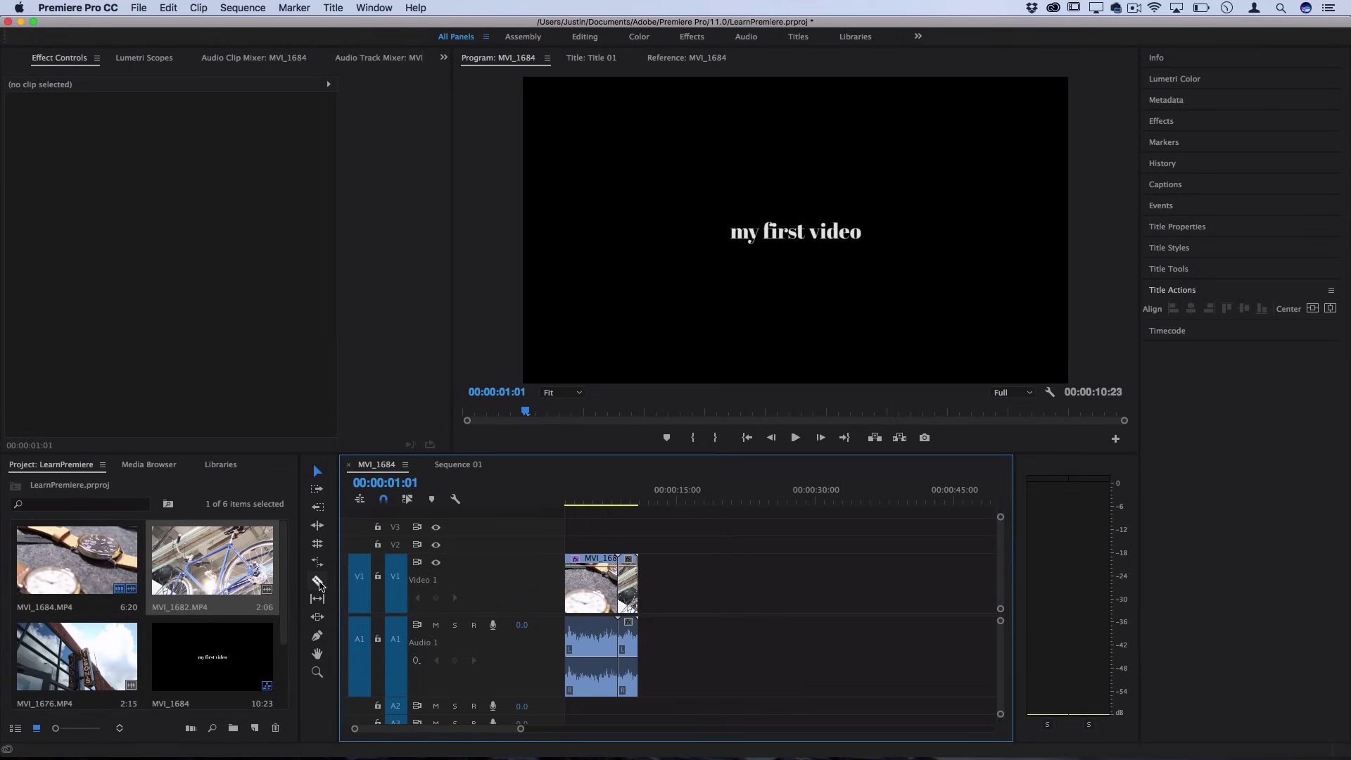
# Razor-cut the watch clip and its audio to isolate the short middle section.
pyautogui.click(318, 581)
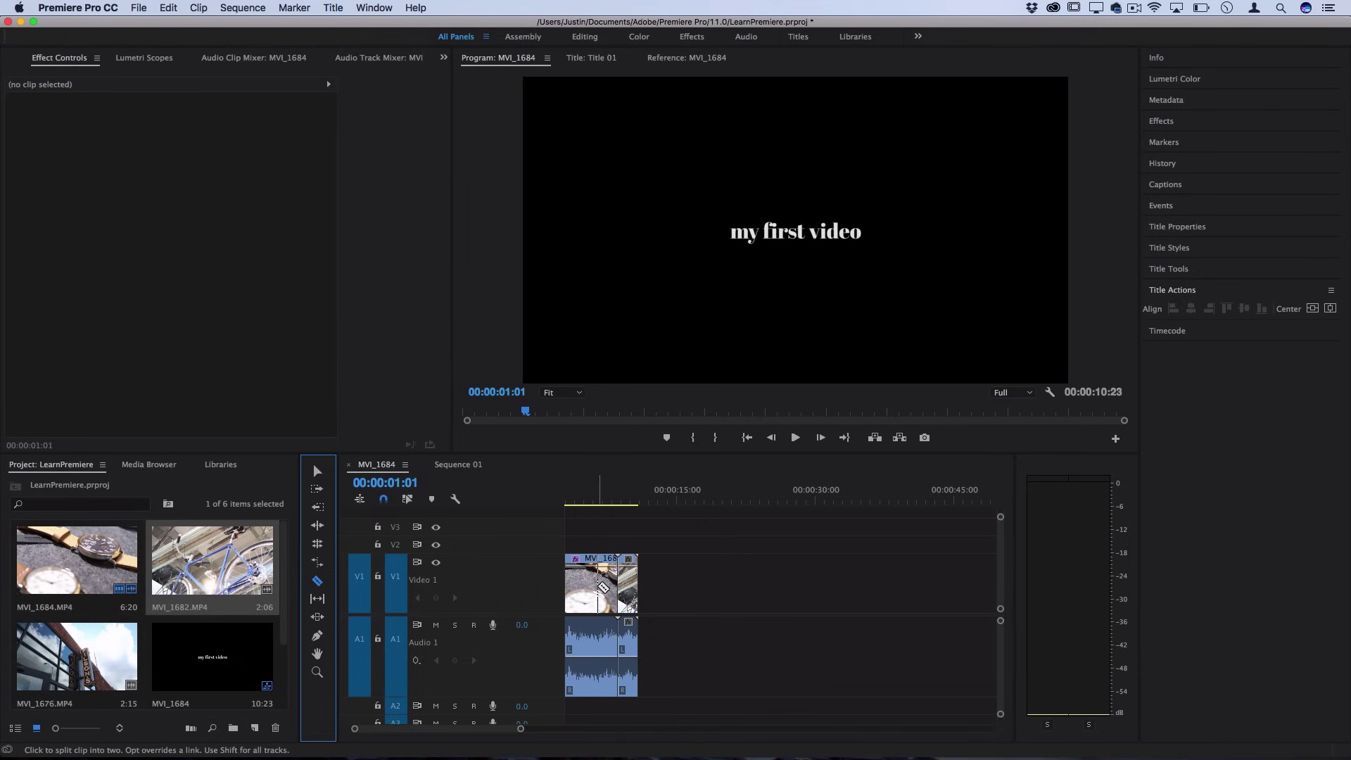
pyautogui.press('=')
pyautogui.press('=')
pyautogui.press('=')
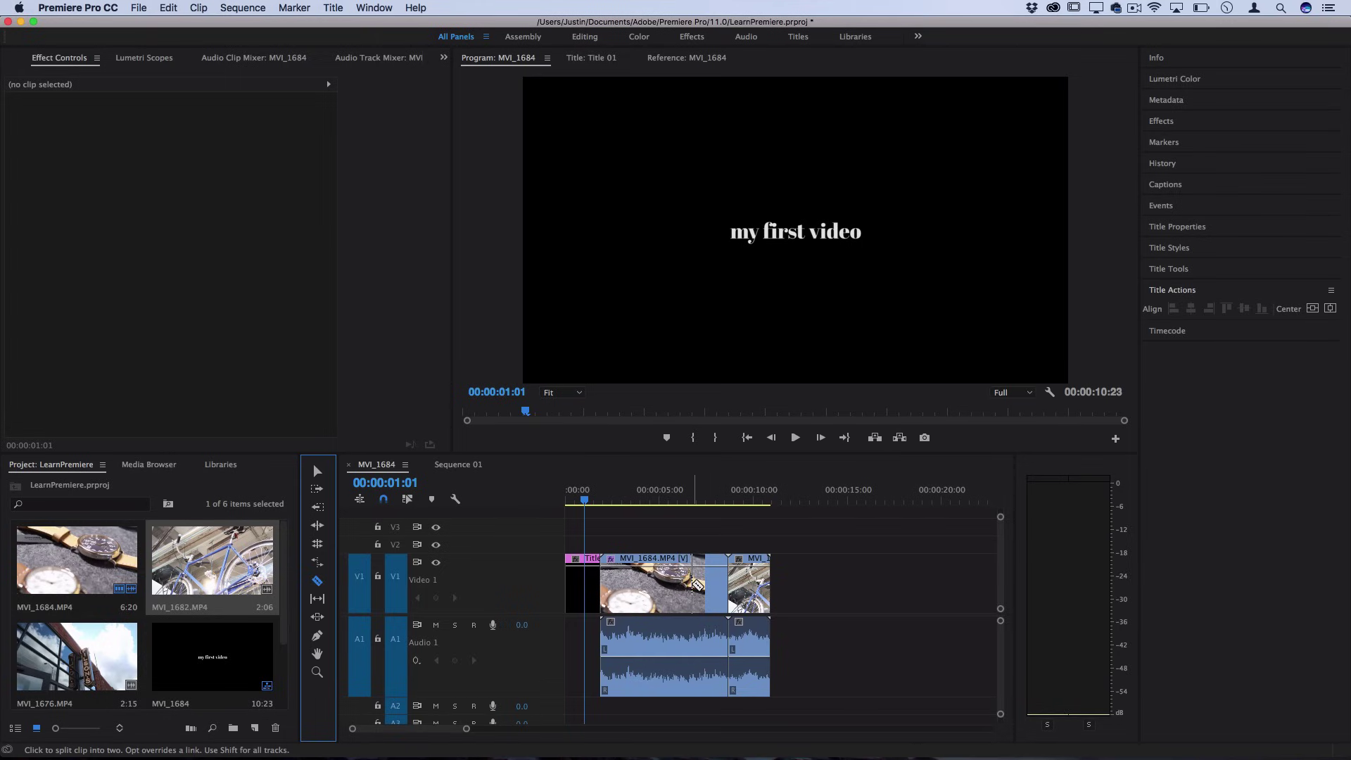
pyautogui.click(692, 583)
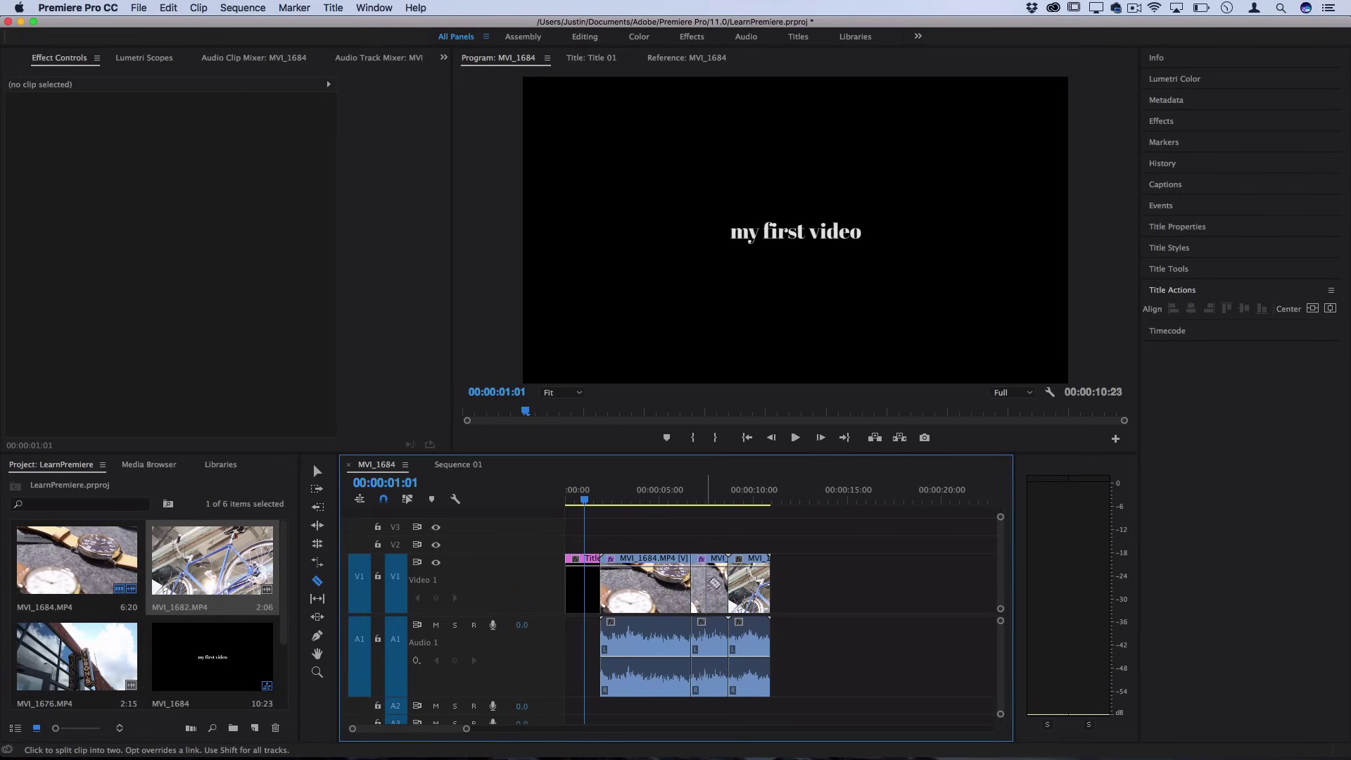
# Ripple-delete the short middle clip and slide MVI_1682 left against MVI_1684.
pyautogui.press('v')
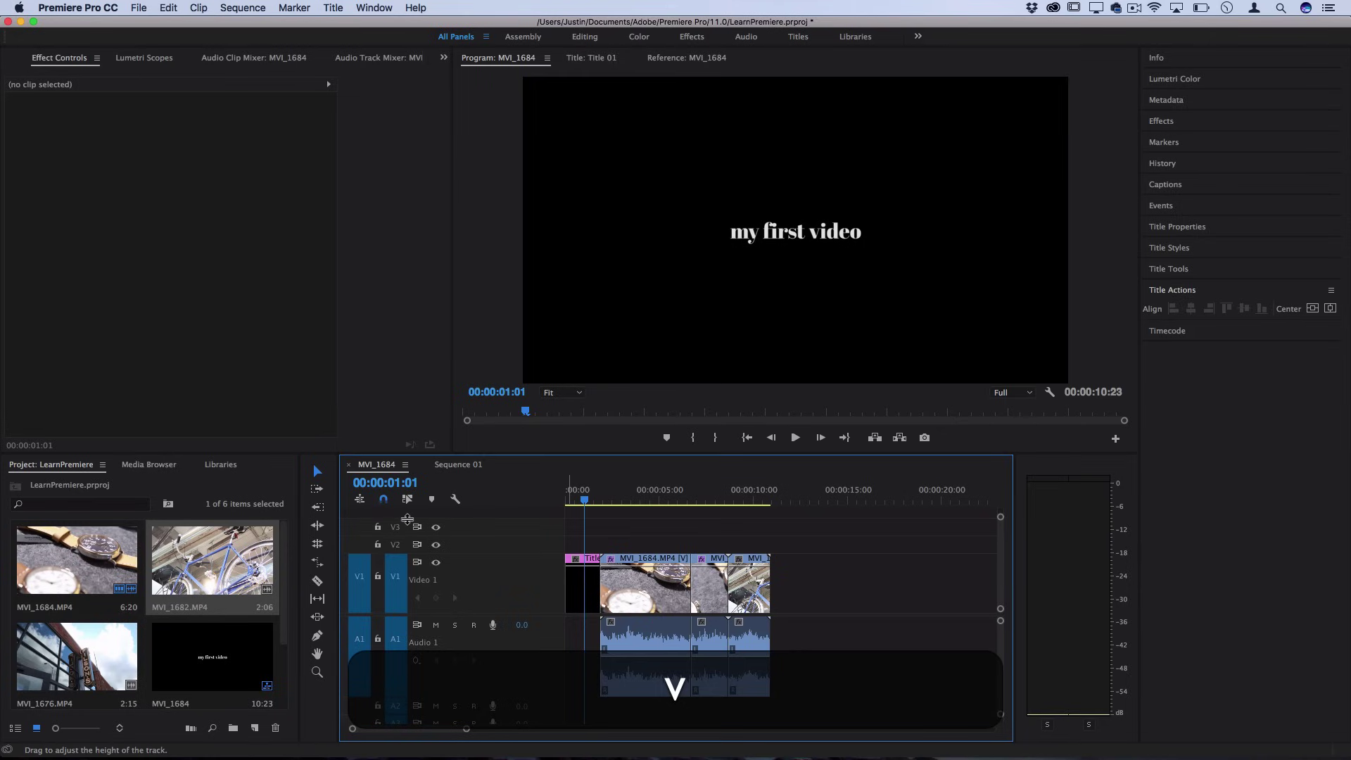
pyautogui.click(317, 472)
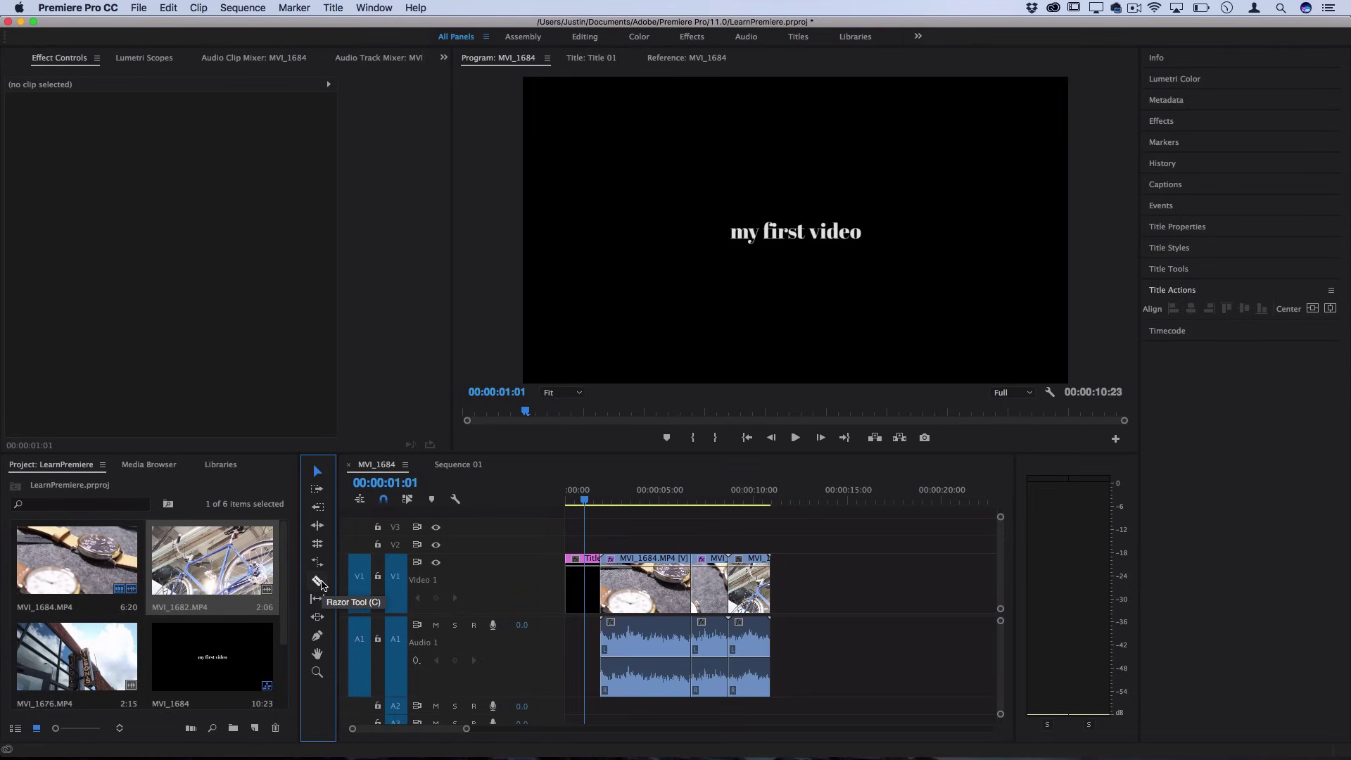
pyautogui.press('c')
pyautogui.press('v')
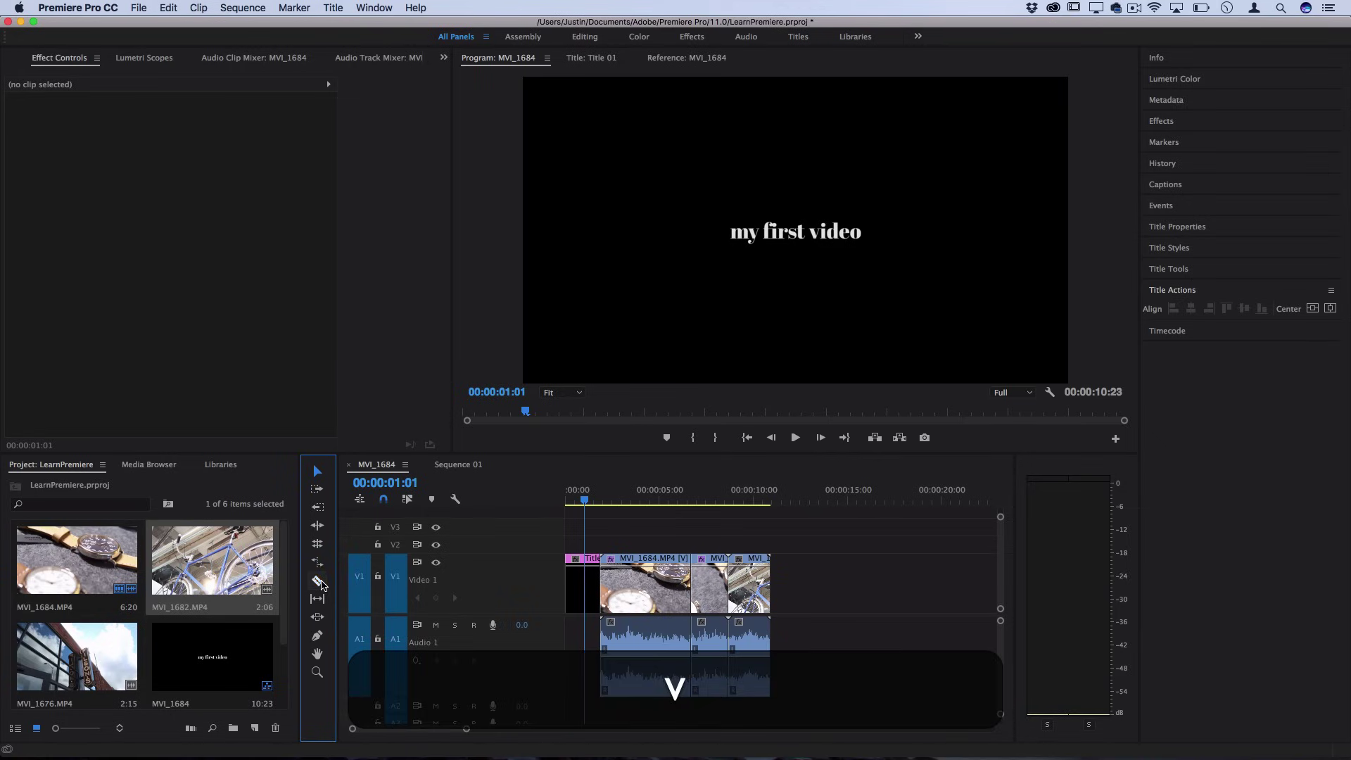
pyautogui.press('c')
pyautogui.press('v')
pyautogui.click(708, 593)
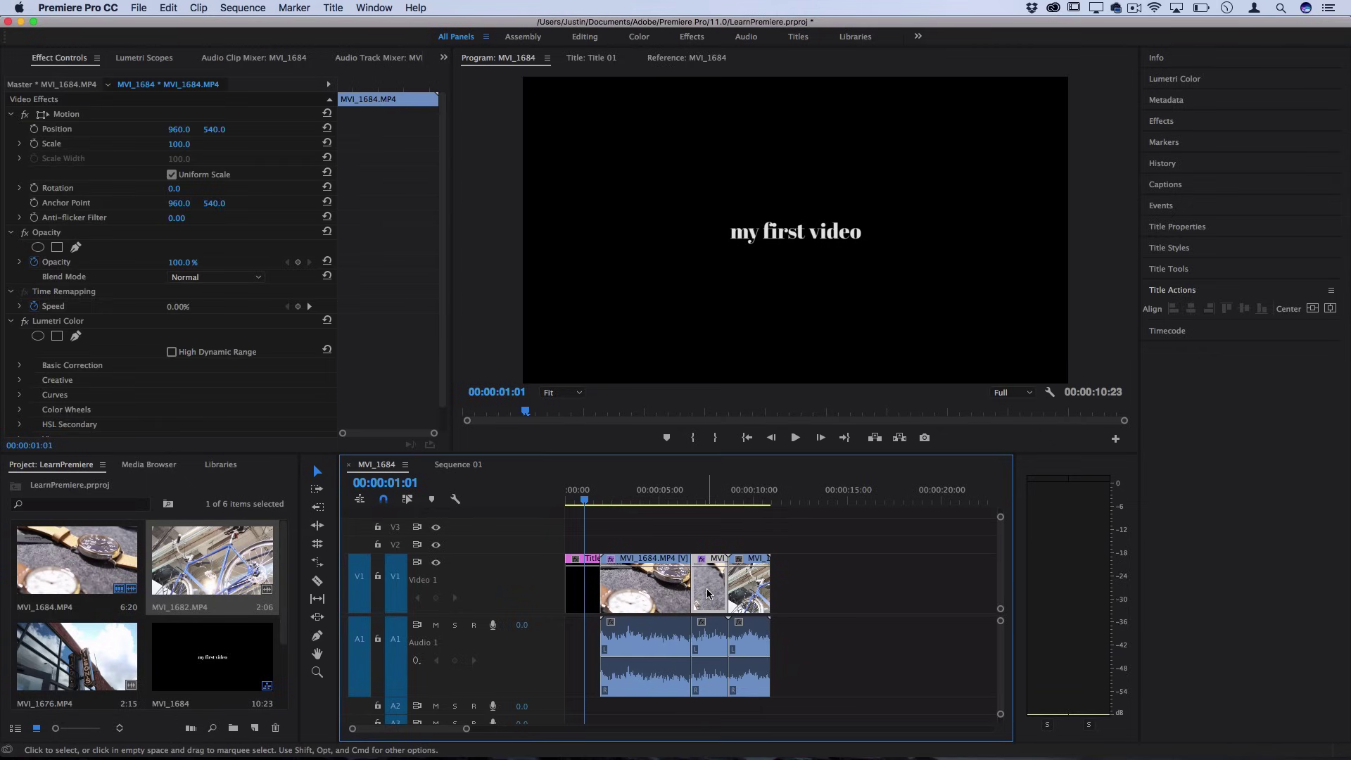
pyautogui.hotkey('shift', 'BackSpace')
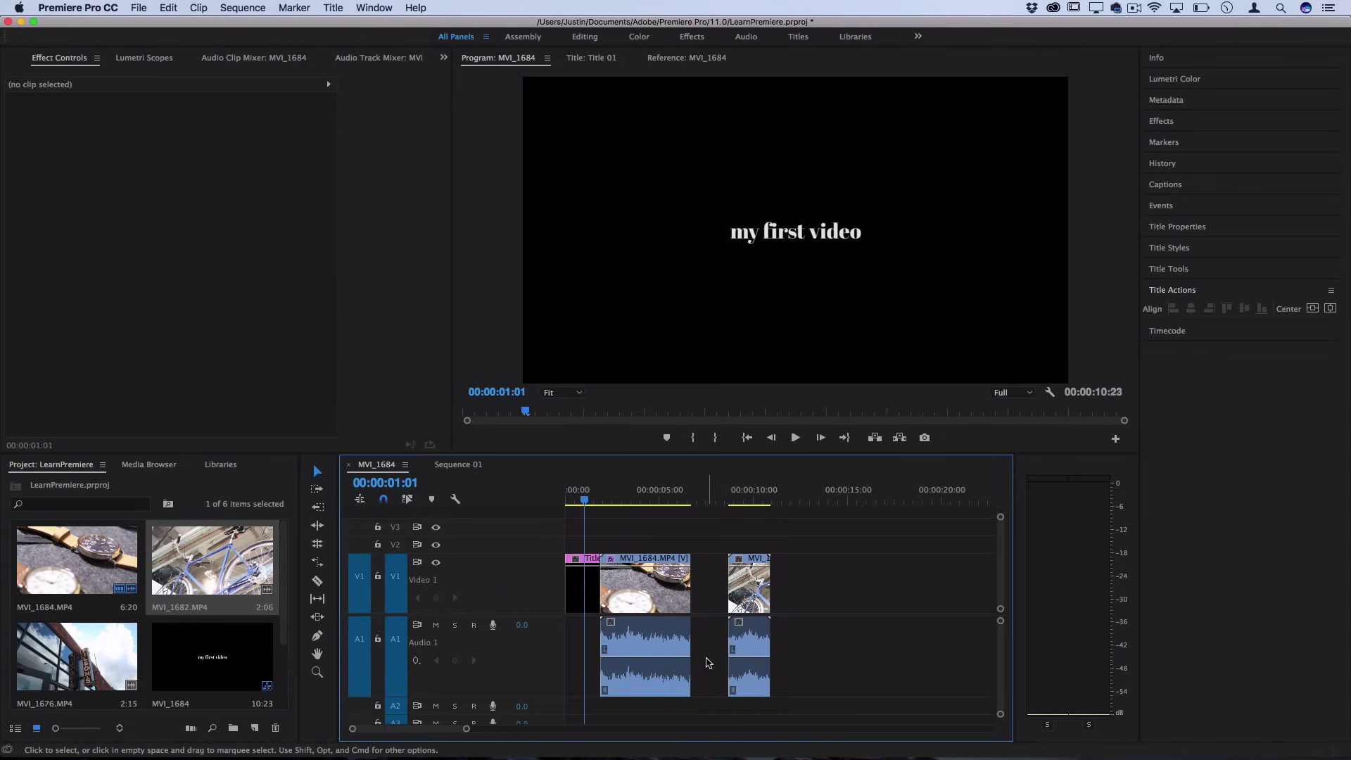
pyautogui.moveTo(753, 582); pyautogui.dragTo(715, 582)
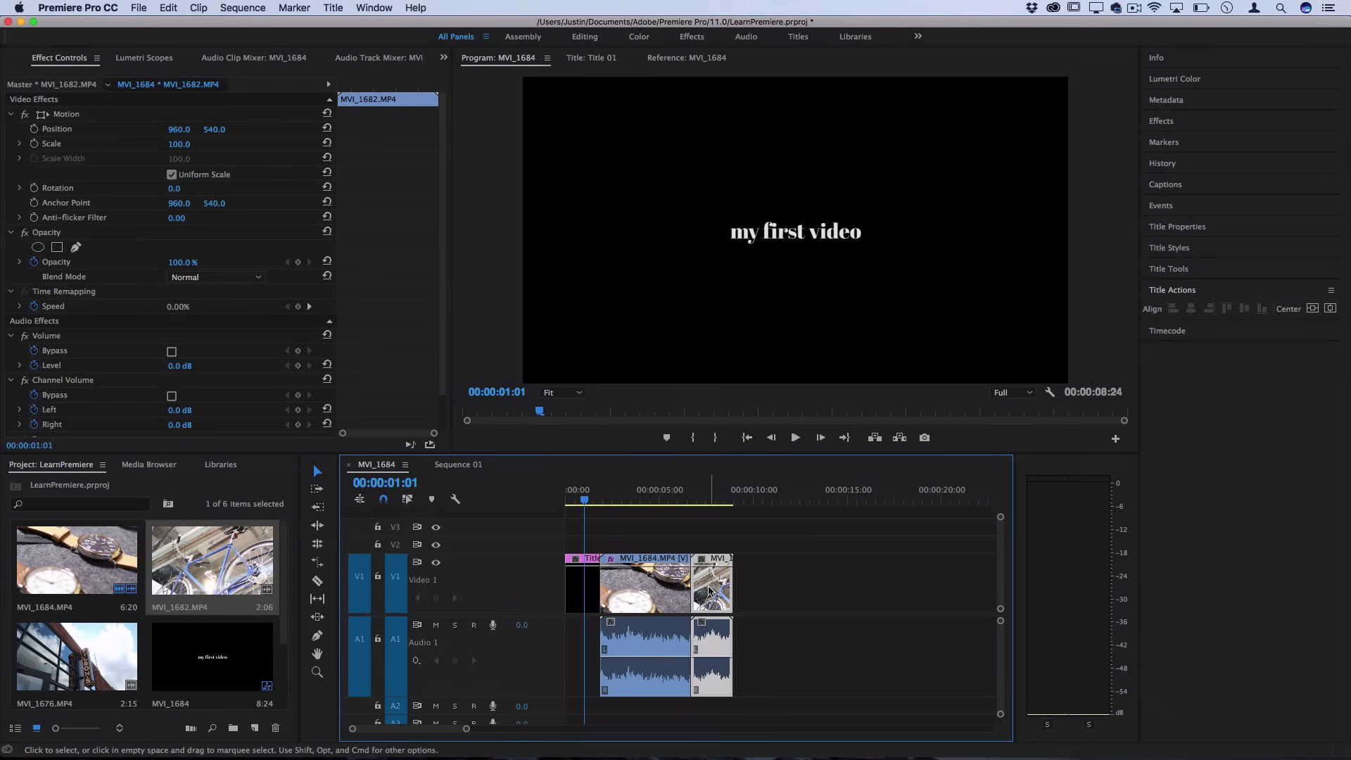
# Apply the default transitions to the MVI_1684/MVI_1682 cut and preview them.
pyautogui.scroll(1, 710, 591)
pyautogui.moveTo(682, 499); pyautogui.dragTo(695, 498)
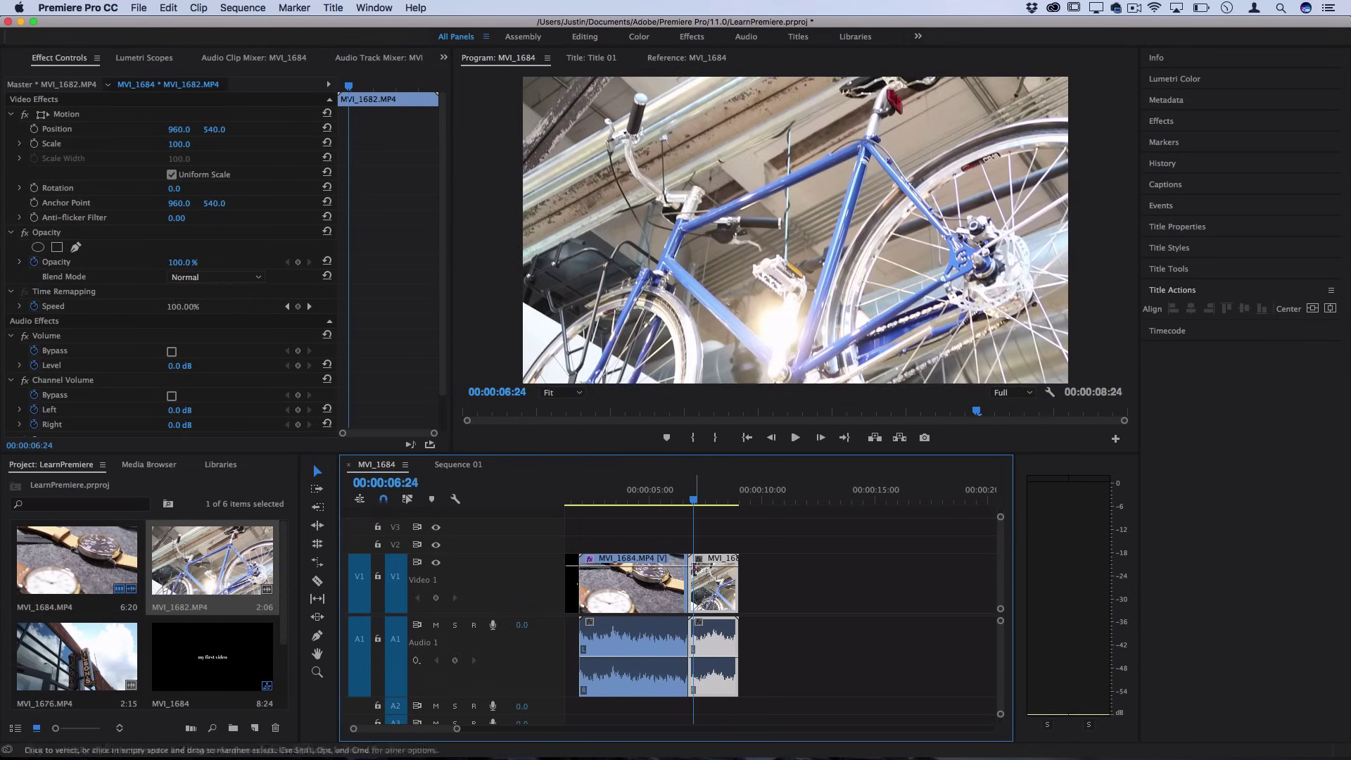
pyautogui.rightClick(688, 583)
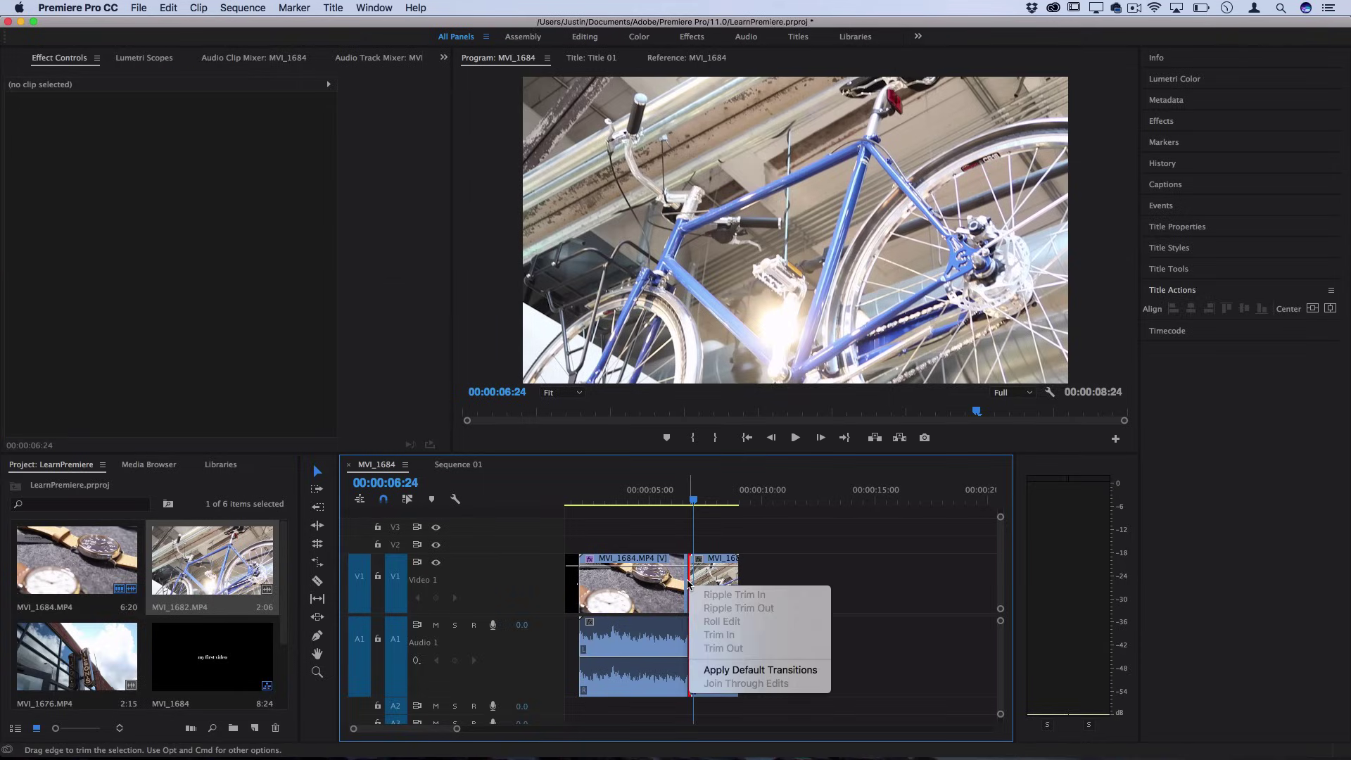
pyautogui.click(723, 671)
pyautogui.press('=')
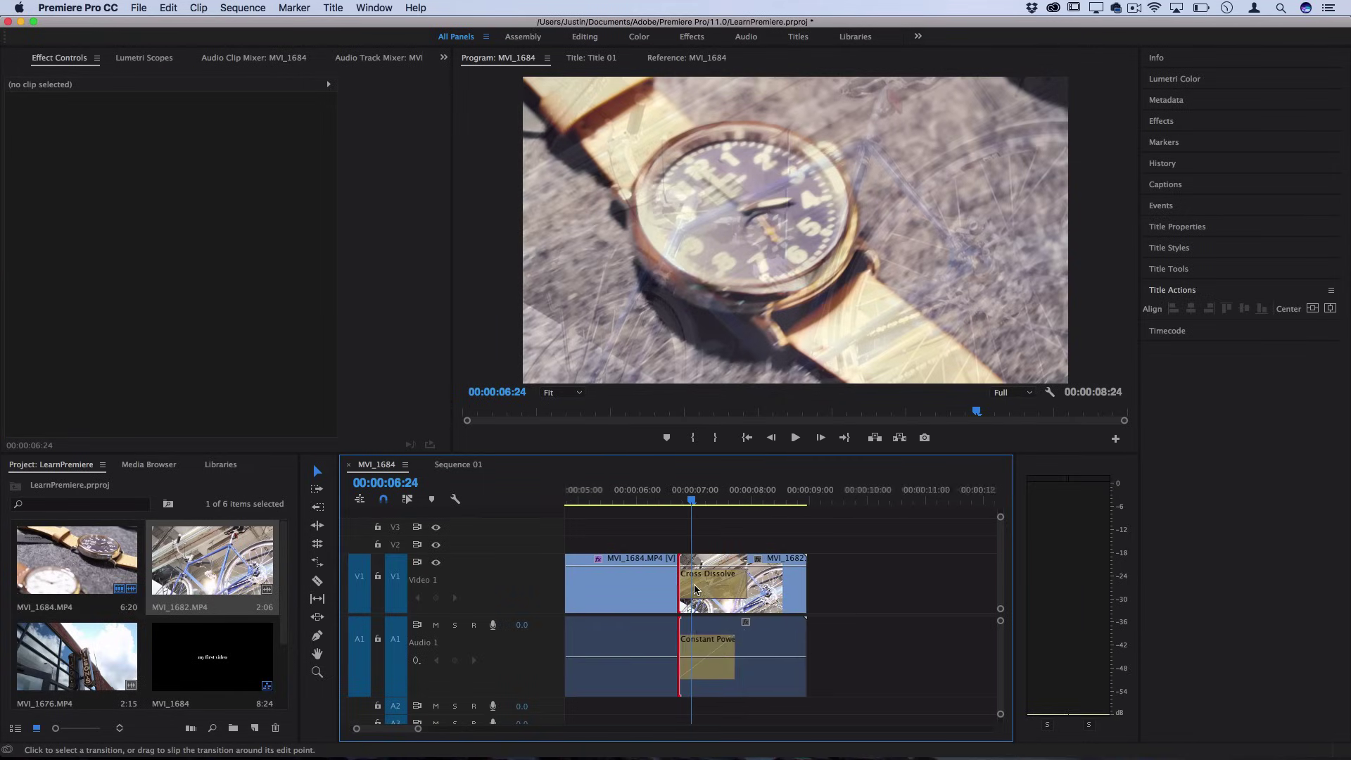
pyautogui.click(674, 498)
pyautogui.press('space')
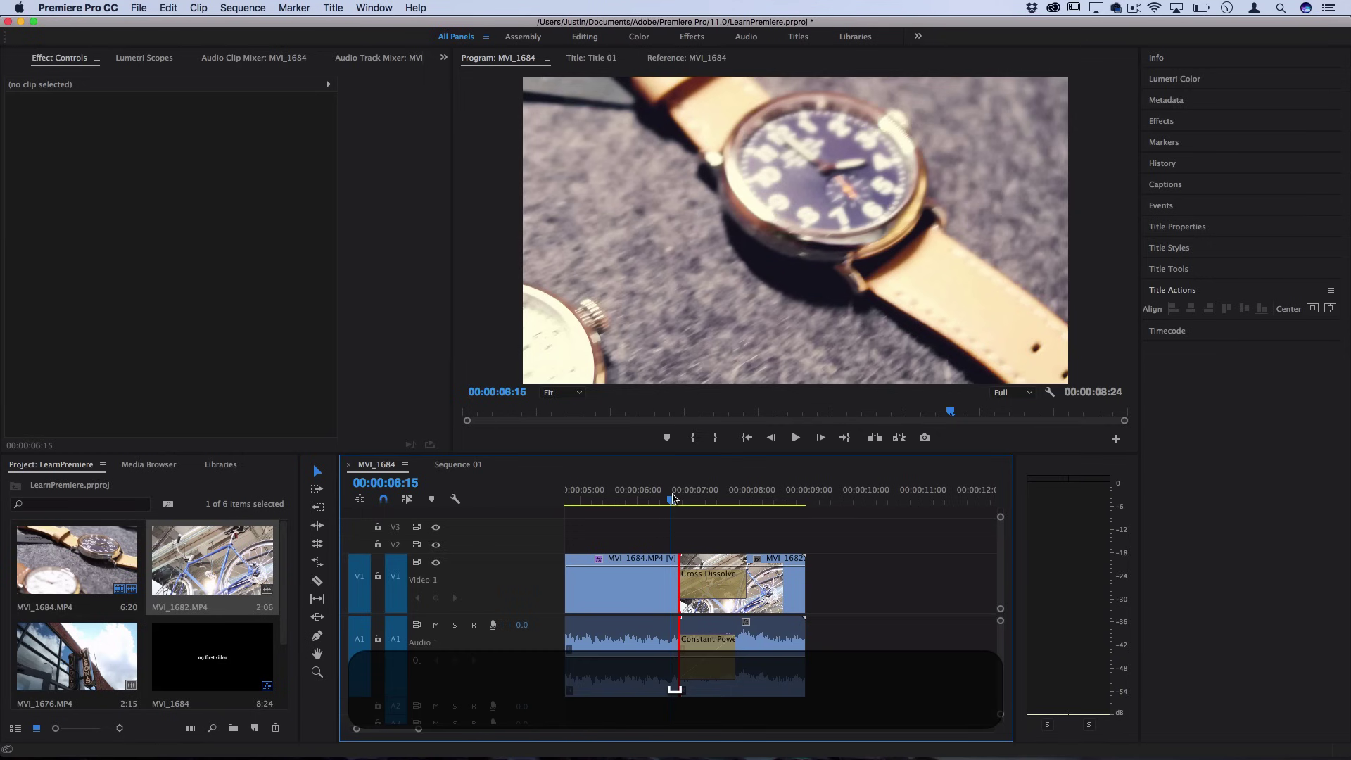
pyautogui.press('space')
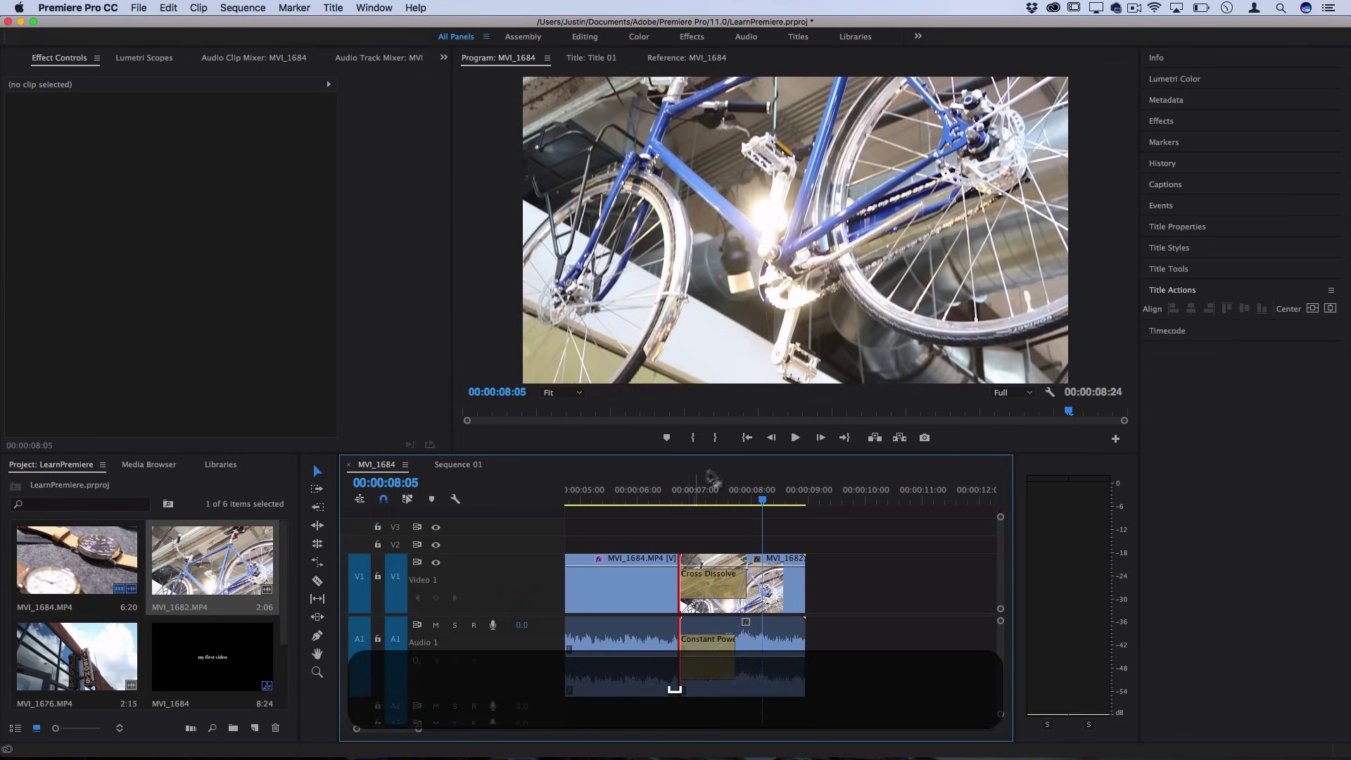
# Set the Cross Dissolve's alignment to Center at Cut.
pyautogui.click(710, 573)
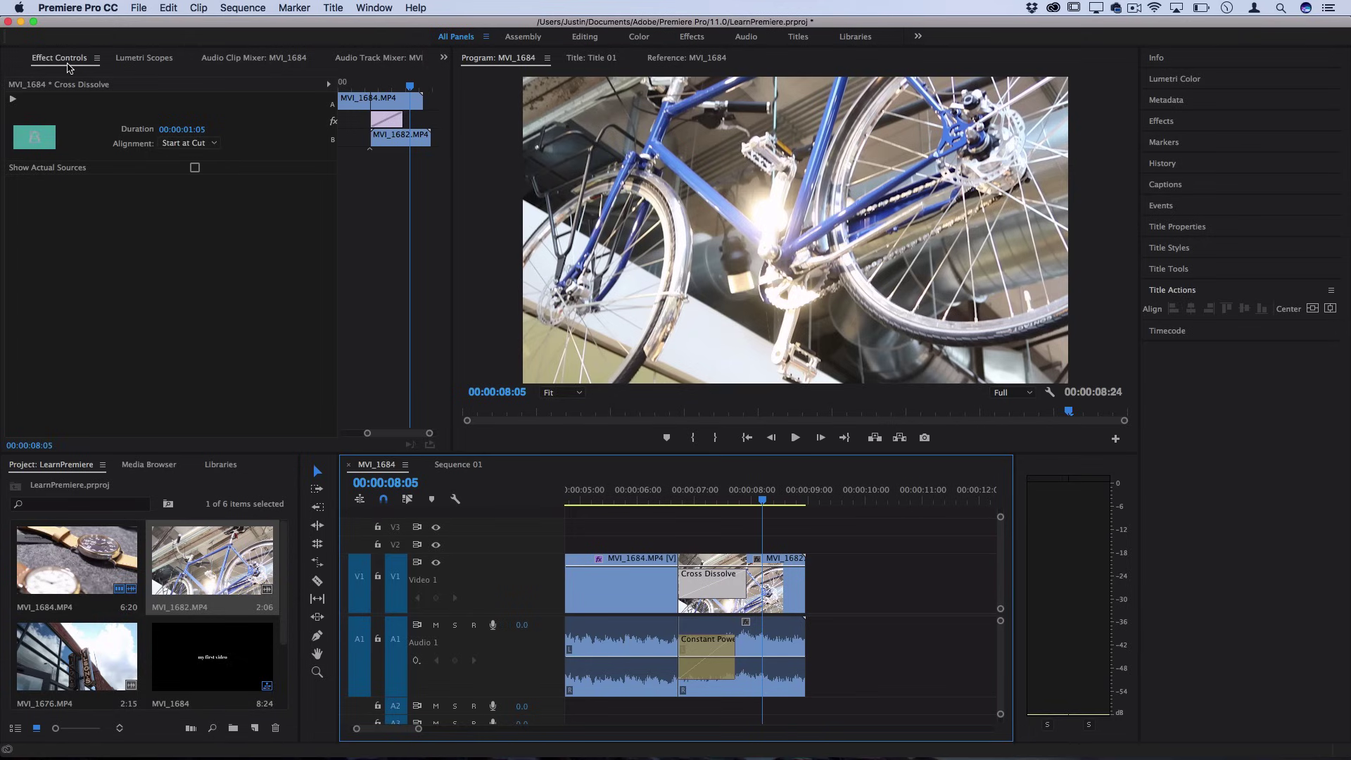
pyautogui.click(184, 142)
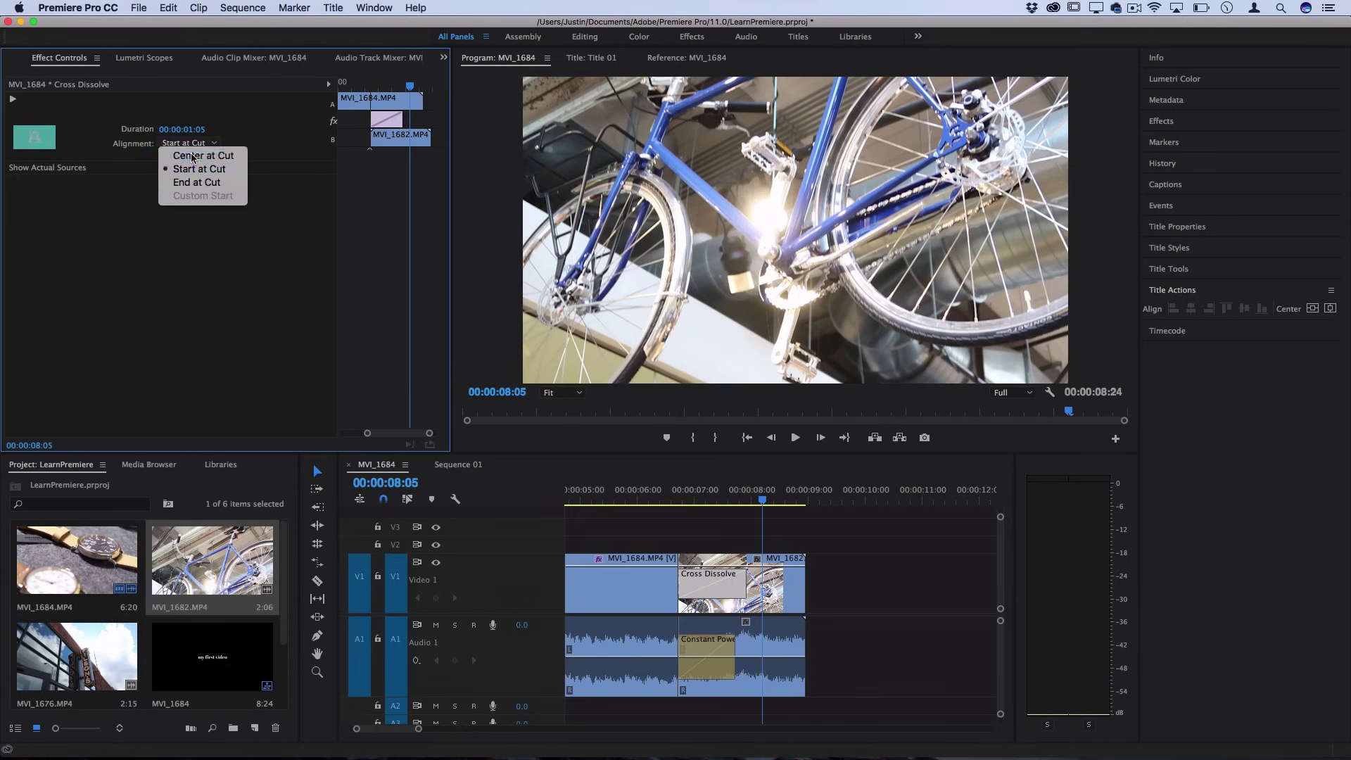
pyautogui.click(191, 157)
pyautogui.click(201, 144)
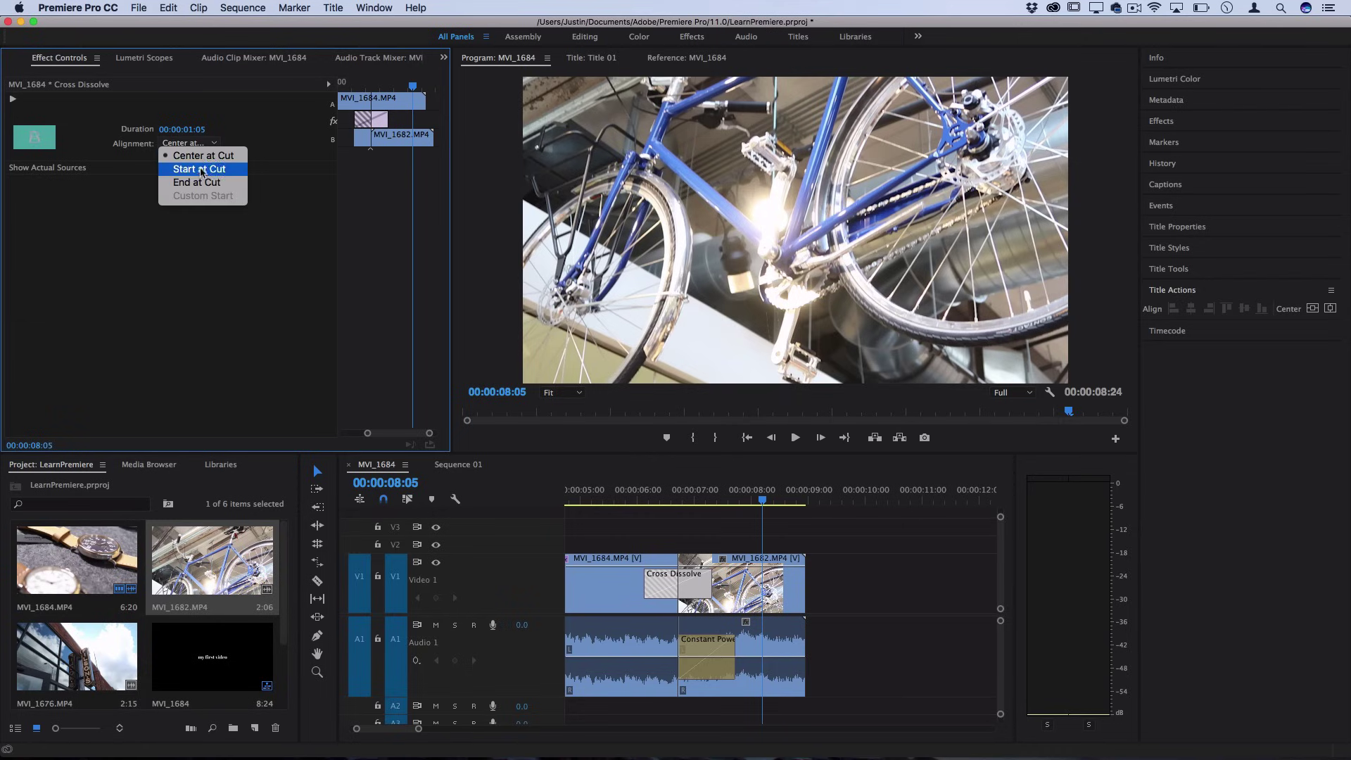
pyautogui.click(199, 183)
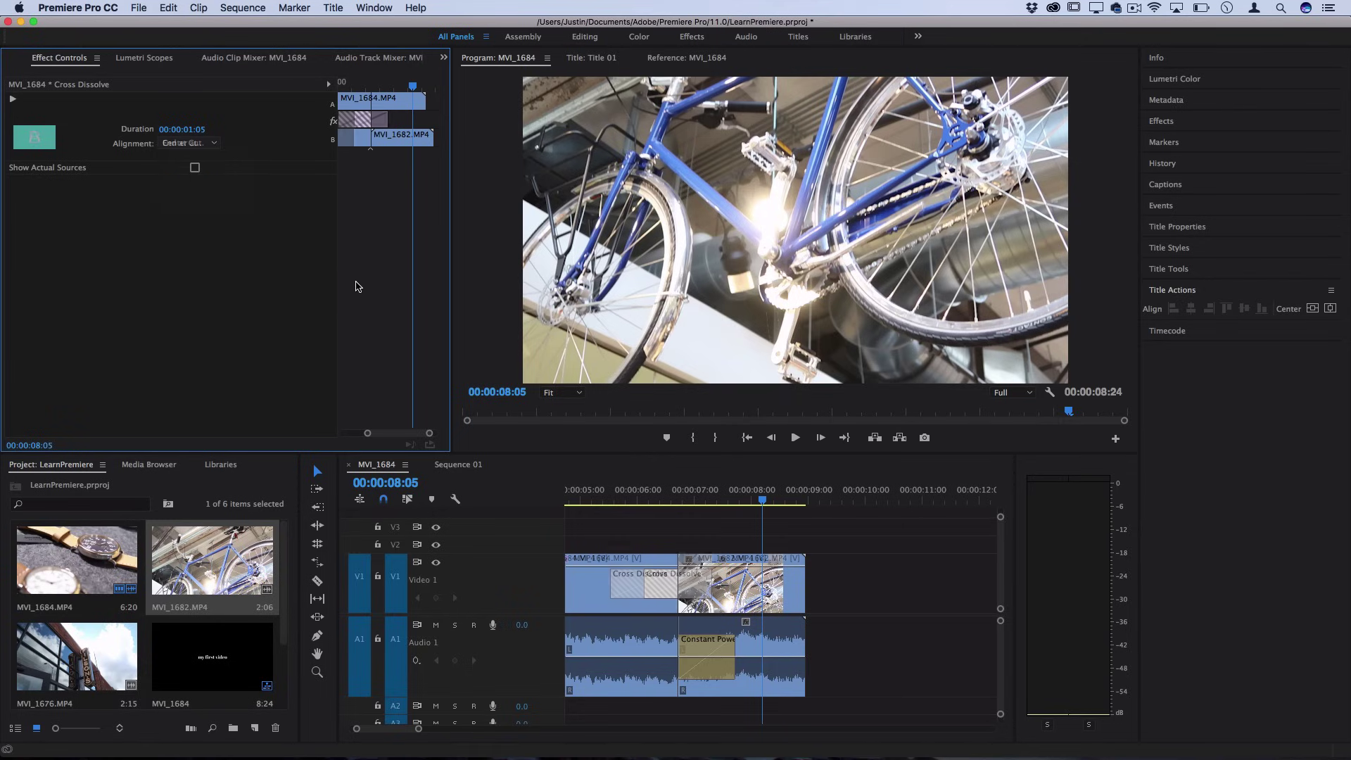
pyautogui.click(172, 152)
pyautogui.click(181, 156)
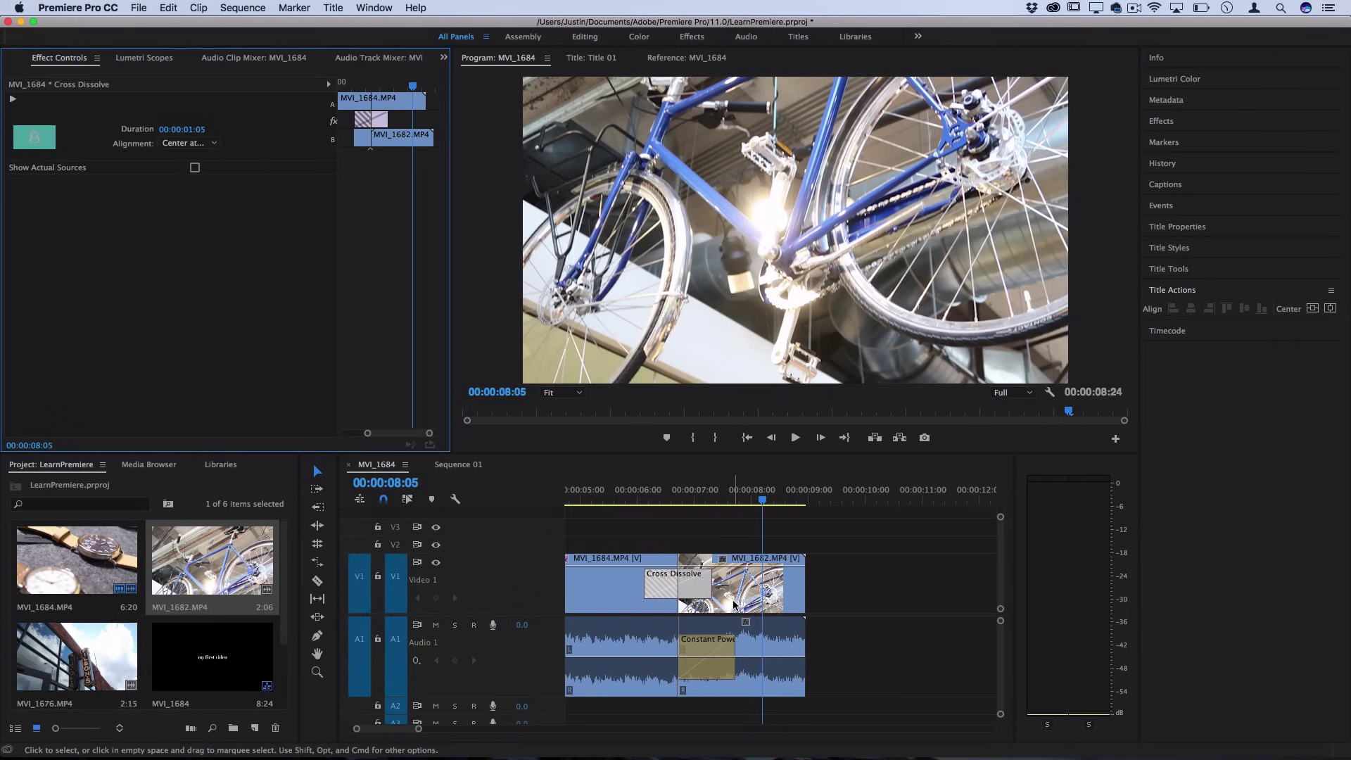
# Centre the Constant Power audio crossfade on the cut and play through both transitions.
pyautogui.click(707, 655)
pyautogui.click(188, 134)
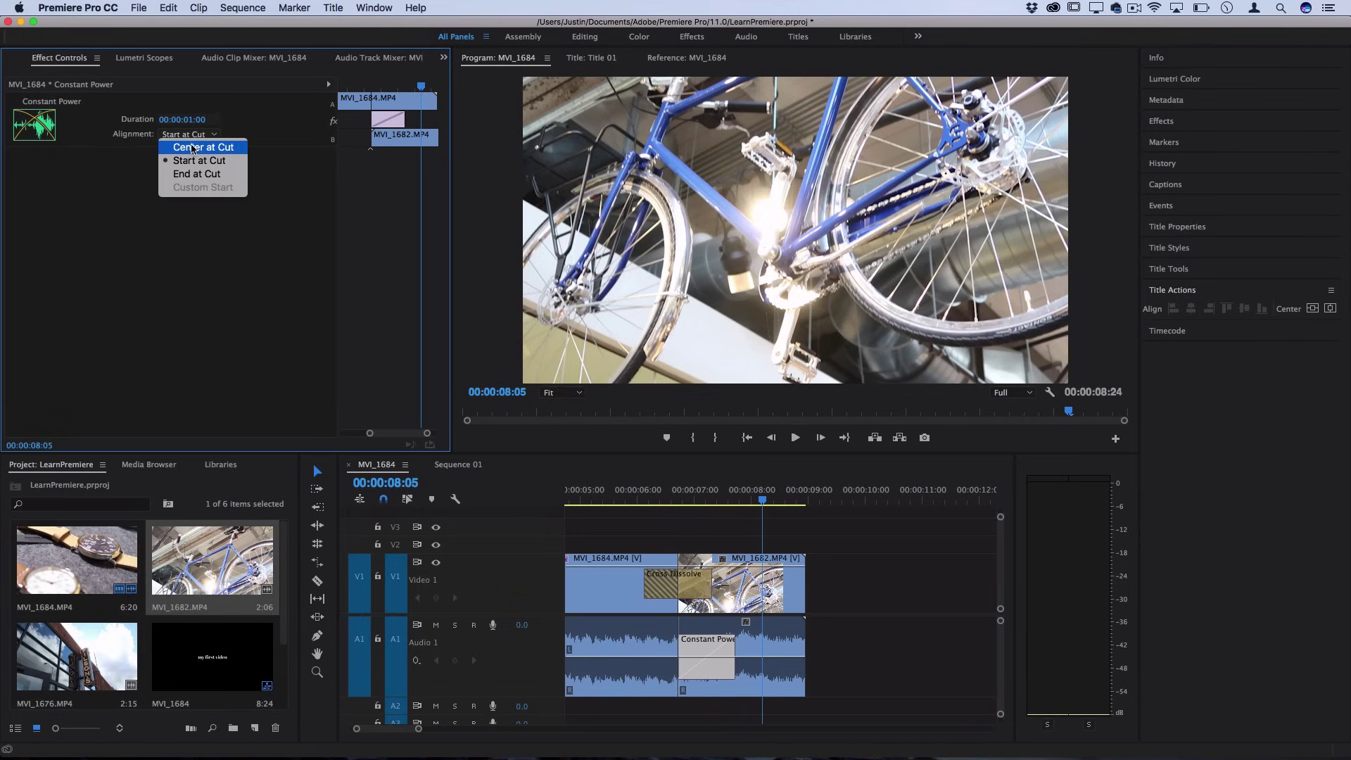
pyautogui.click(192, 148)
pyautogui.click(641, 498)
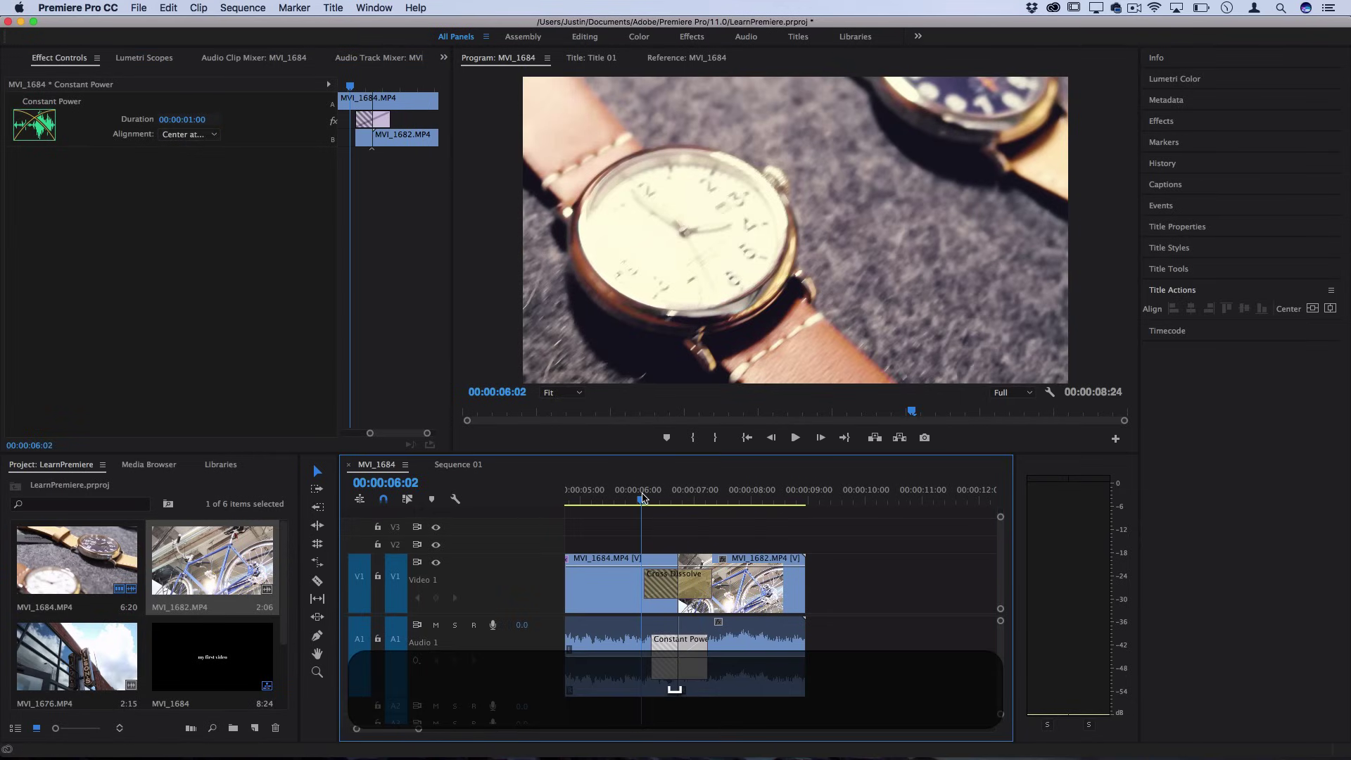
pyautogui.press('space')
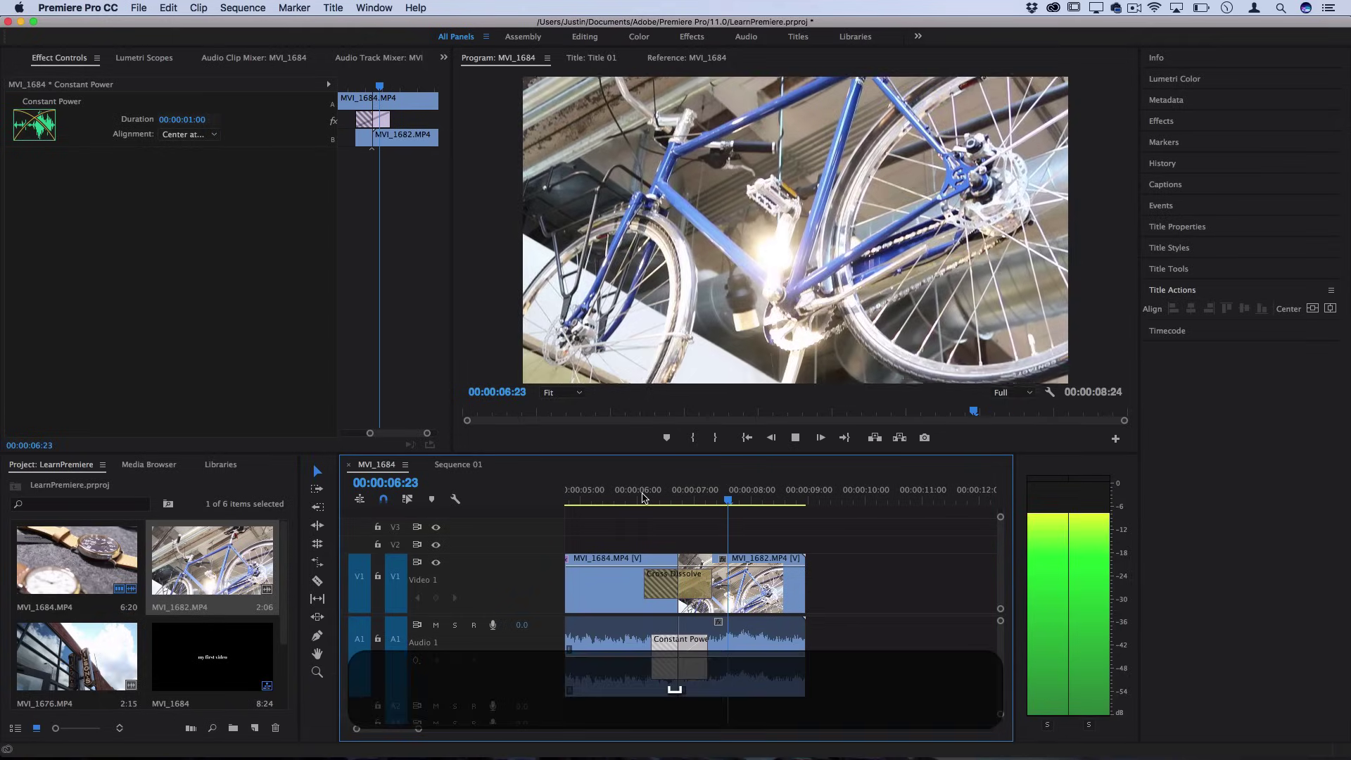
# Expand Effects > Video Transitions > Iris to list Iris Box, Cross, Diamond and Round.
pyautogui.press('space')
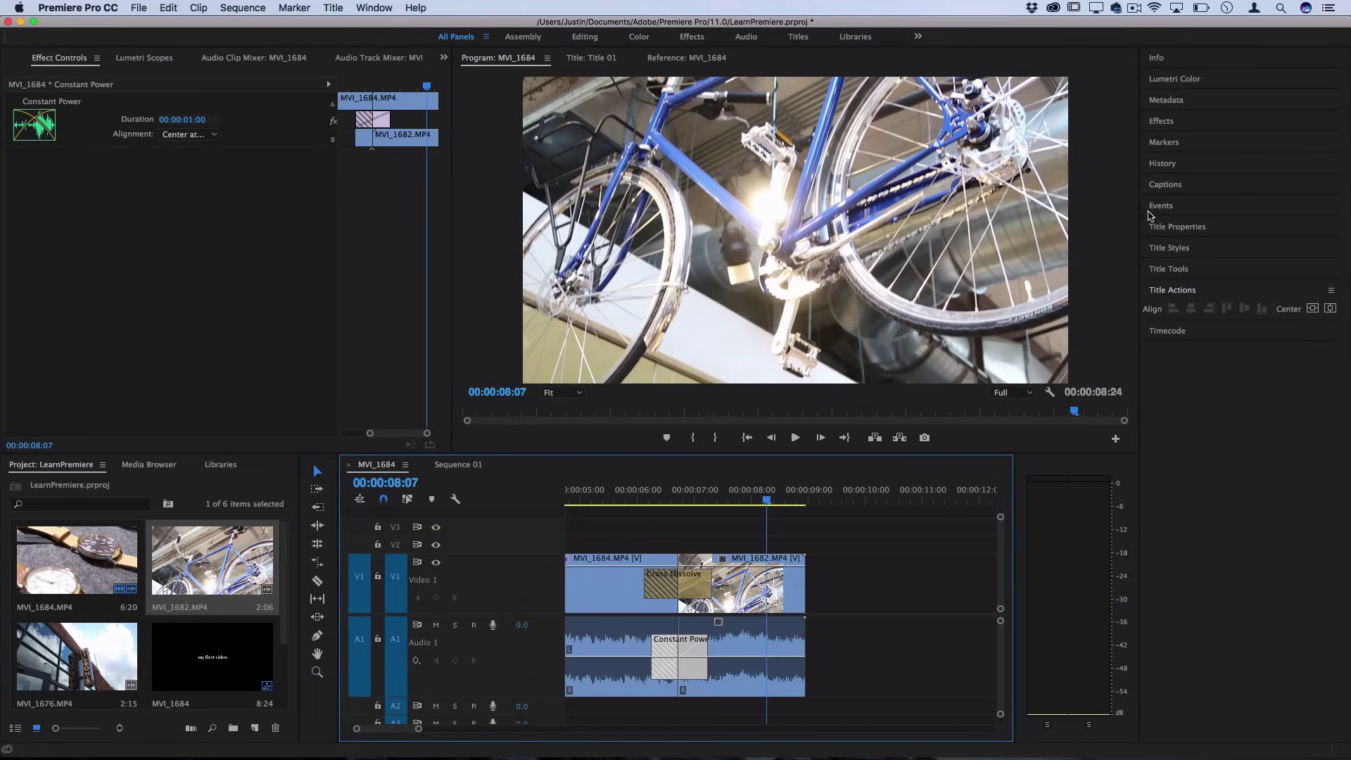
pyautogui.click(1177, 126)
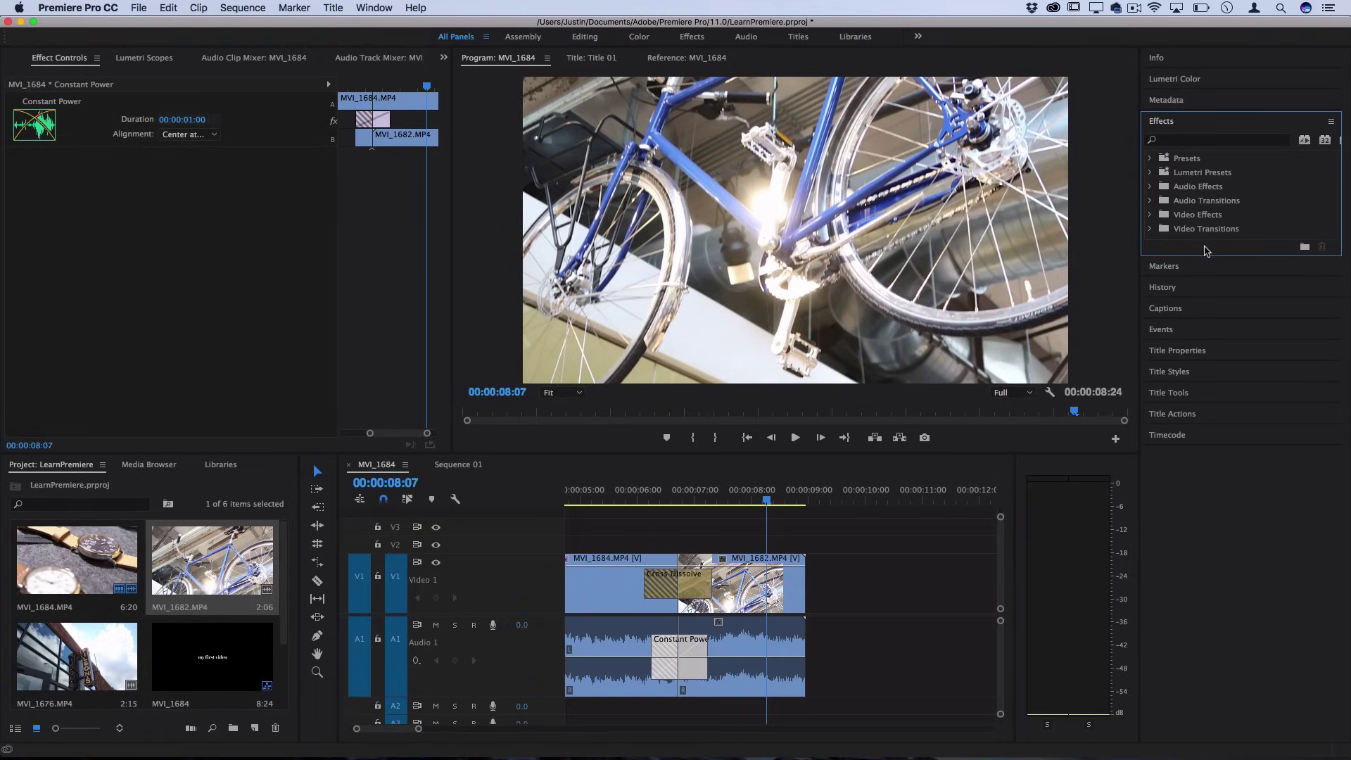
pyautogui.click(1151, 230)
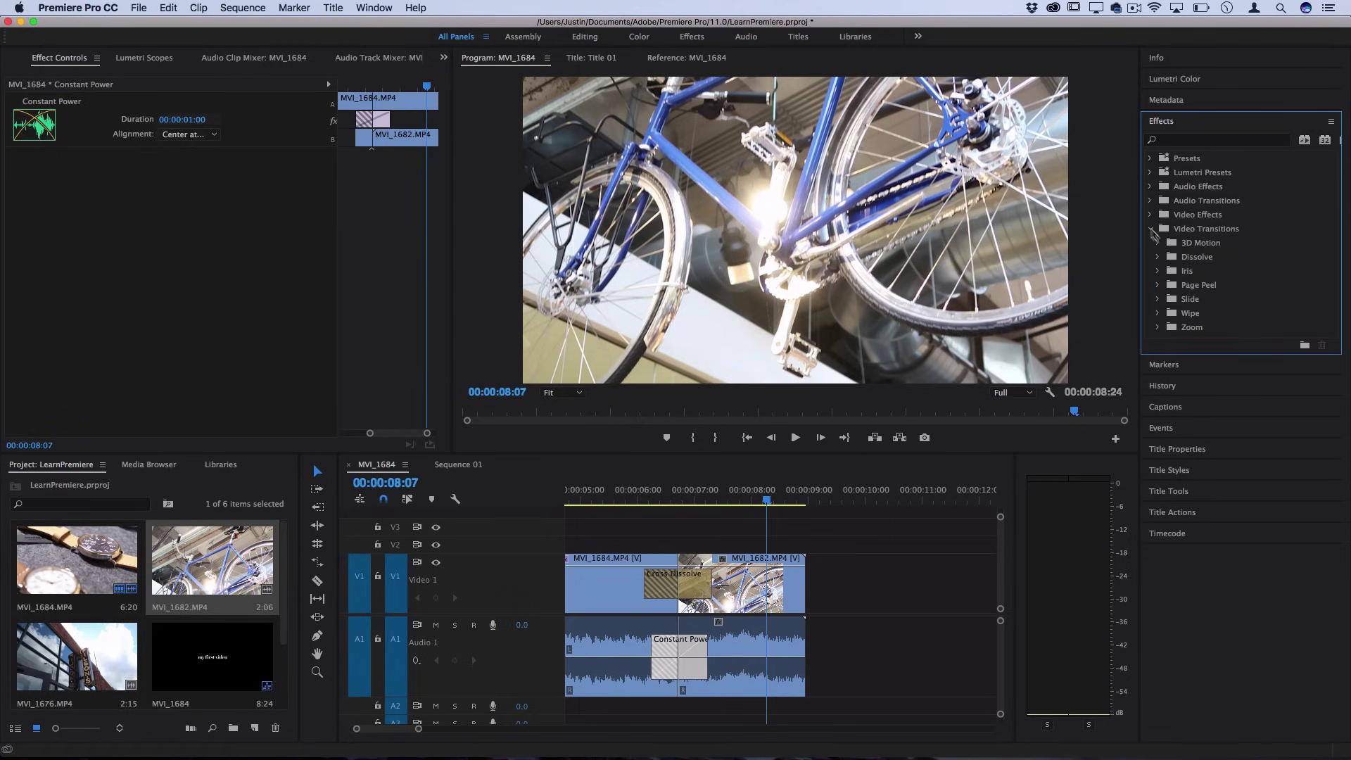
pyautogui.click(1159, 272)
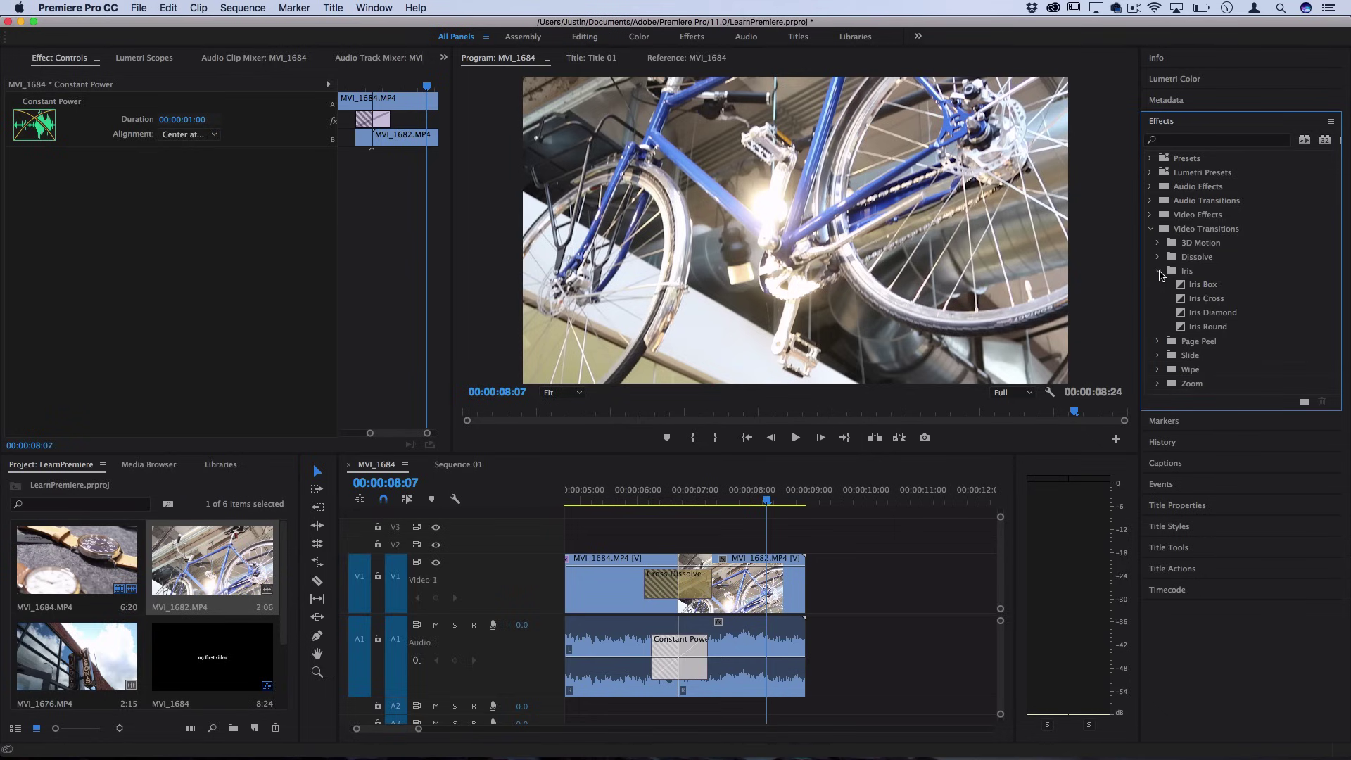
pyautogui.scroll(-5, 774, 633)
pyautogui.click(79, 683)
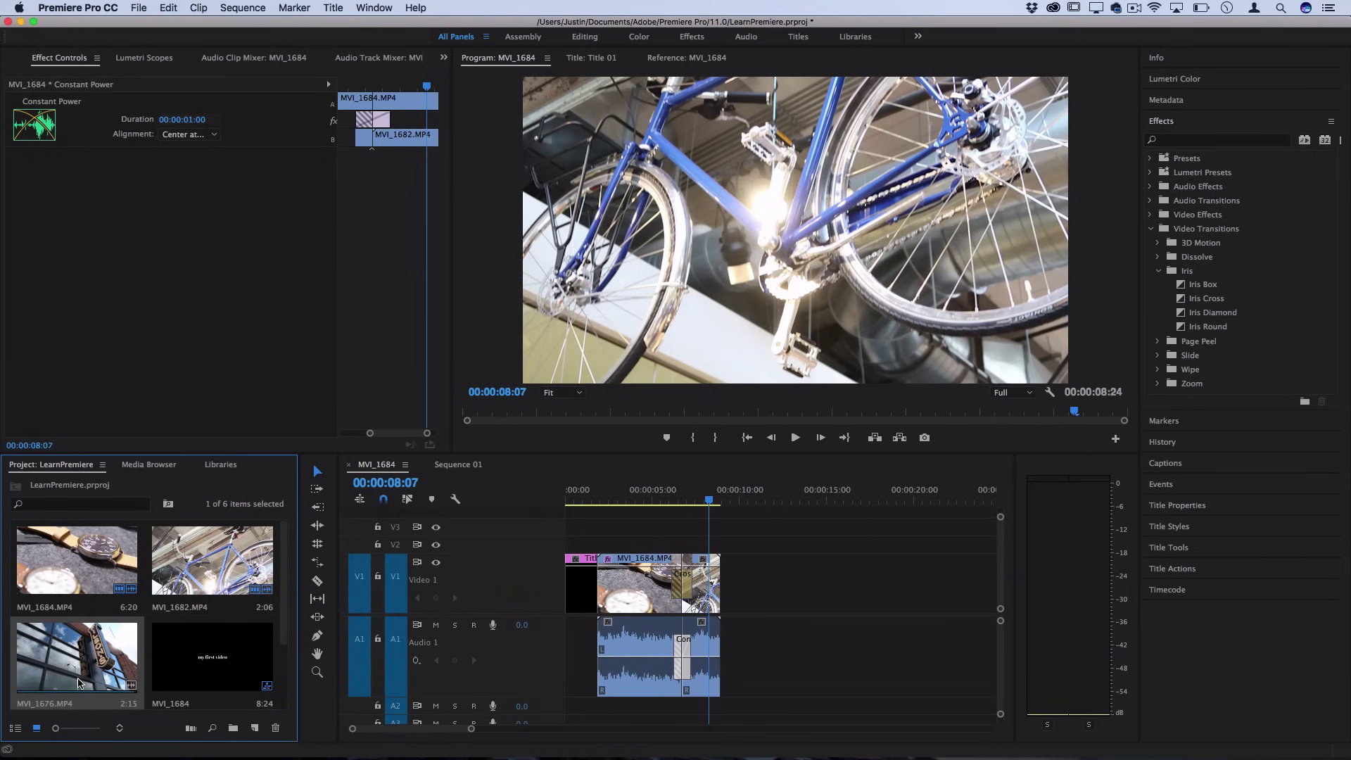
# Place MVI_1676 on V1 right after MVI_1682, making the MVI_1684 sequence 11:14 long.
pyautogui.moveTo(83, 677); pyautogui.dragTo(740, 587)
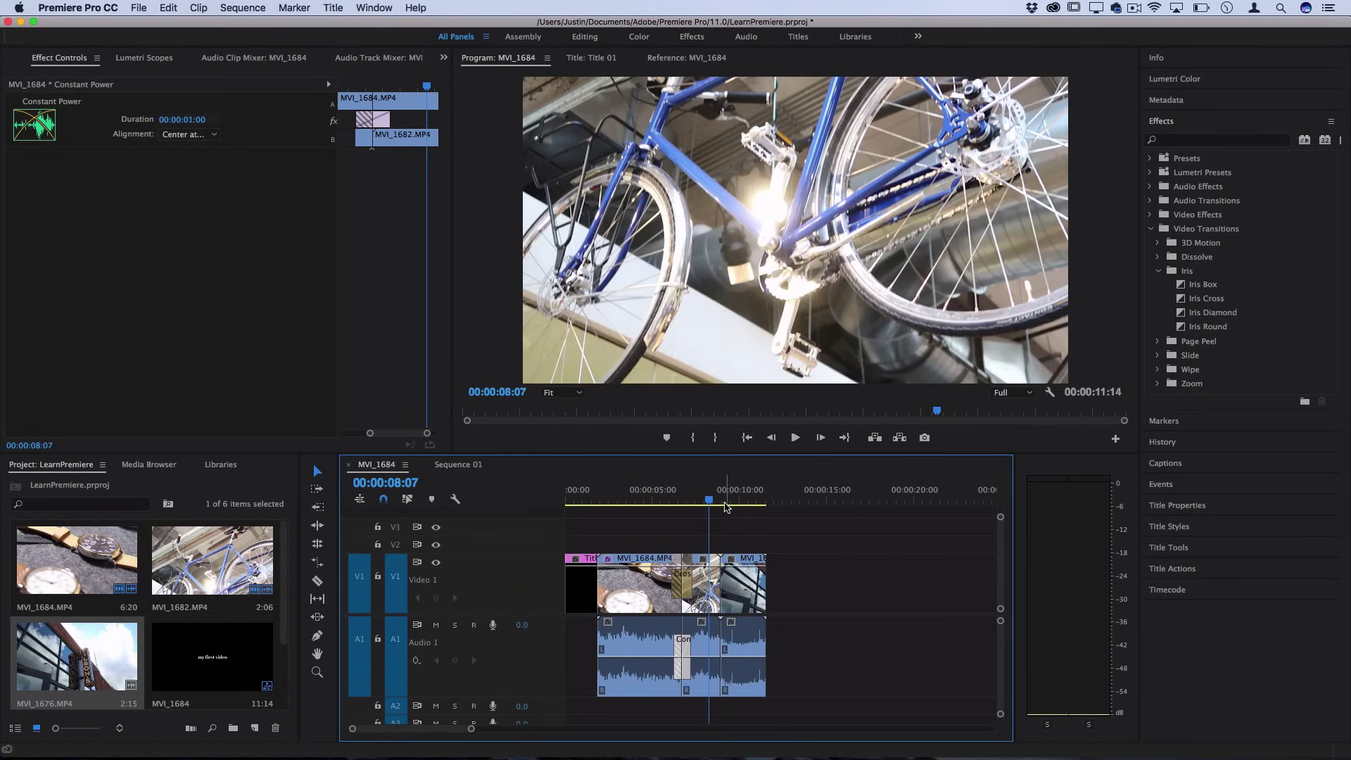
pyautogui.press('c')
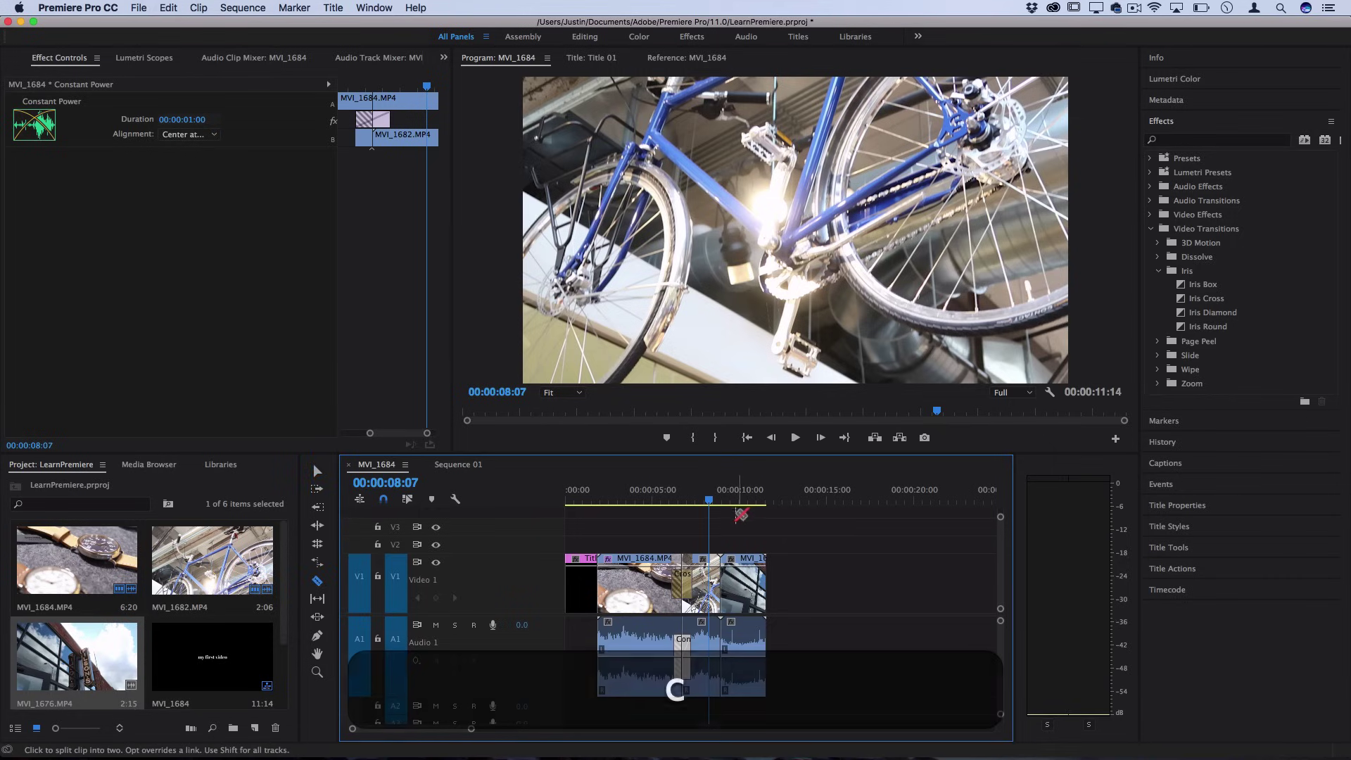
pyautogui.press('v')
pyautogui.moveTo(717, 501); pyautogui.dragTo(728, 502)
pyautogui.scroll(2, 507, 561)
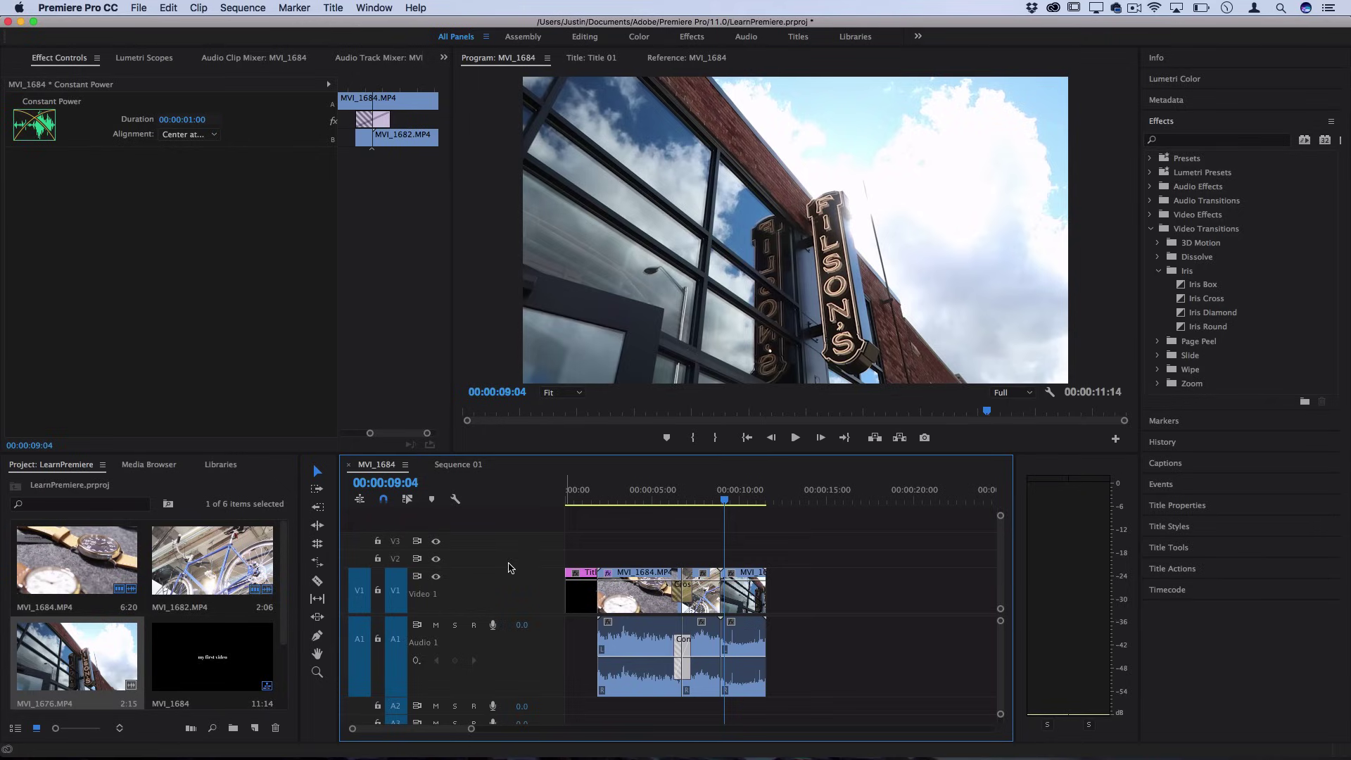
pyautogui.scroll(-5, 514, 631)
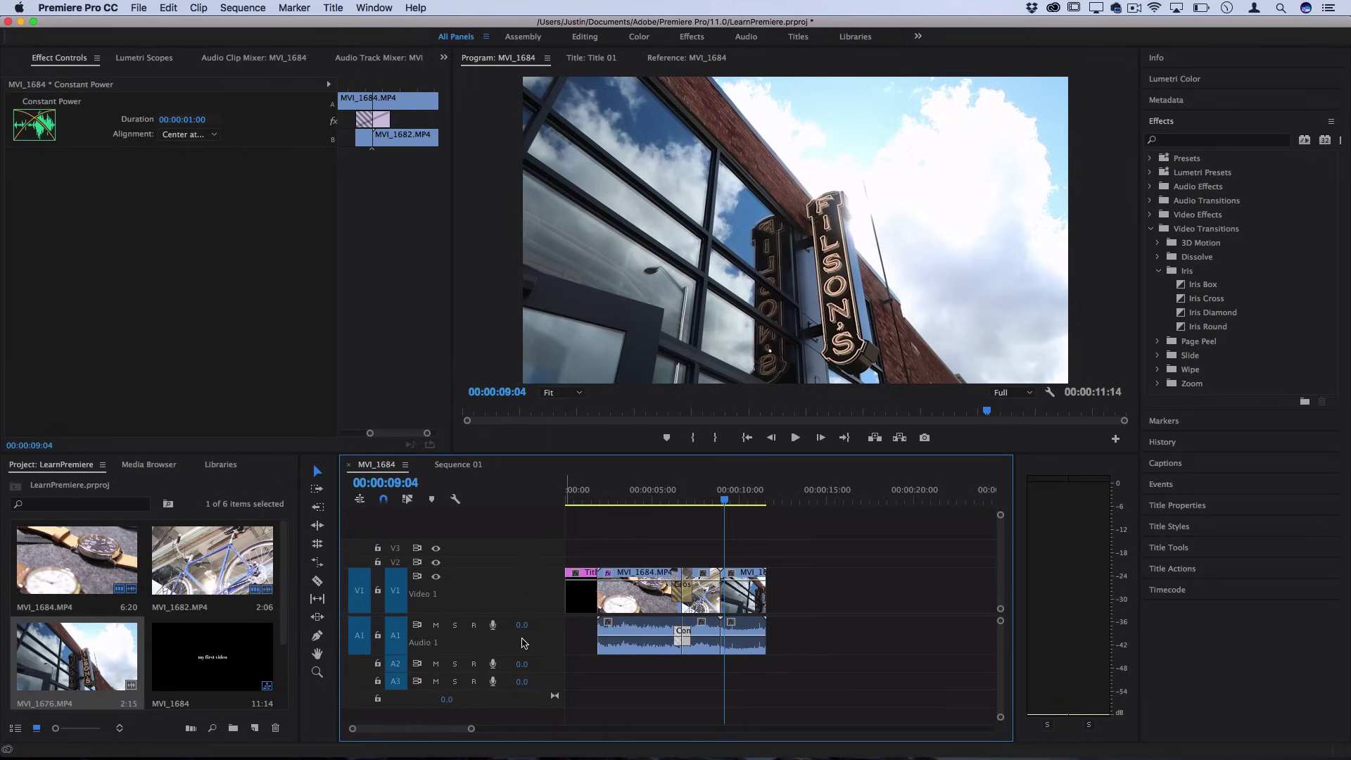
pyautogui.click(459, 465)
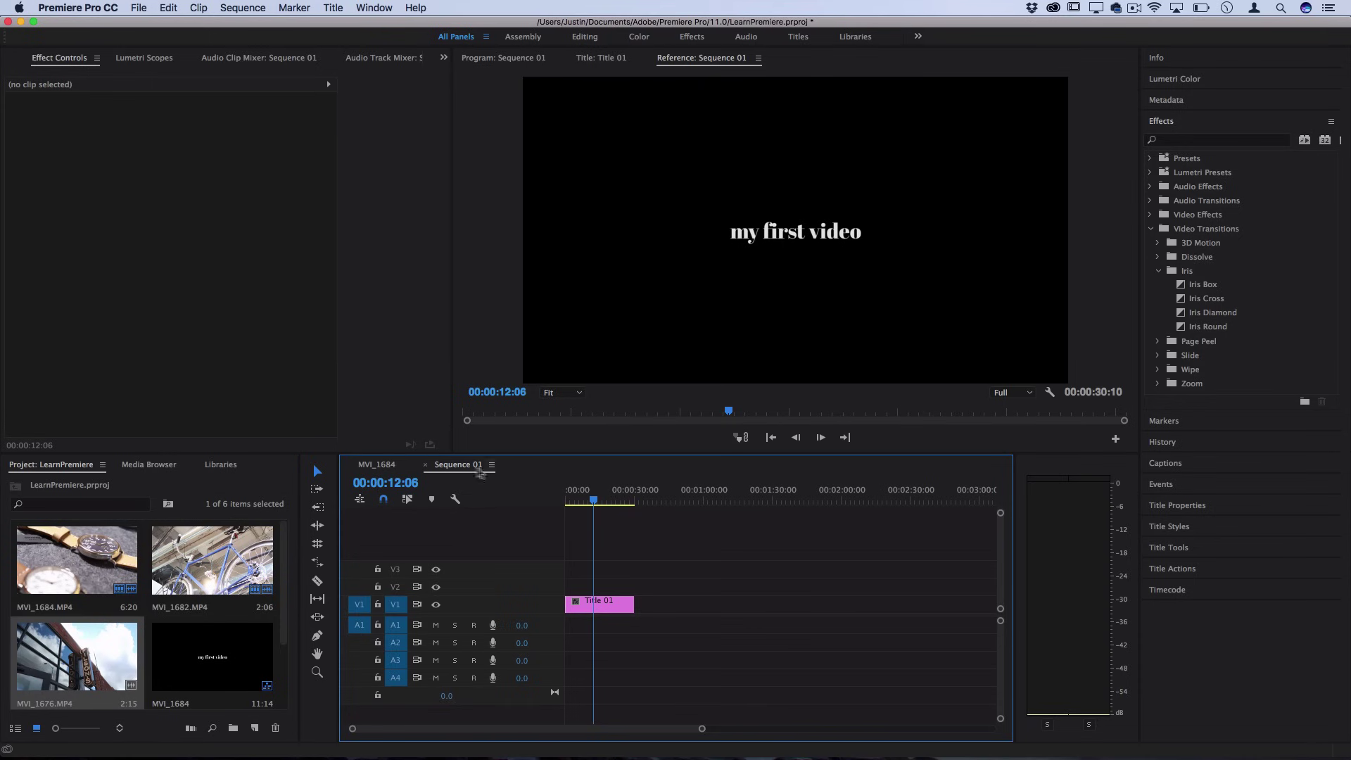
pyautogui.click(374, 466)
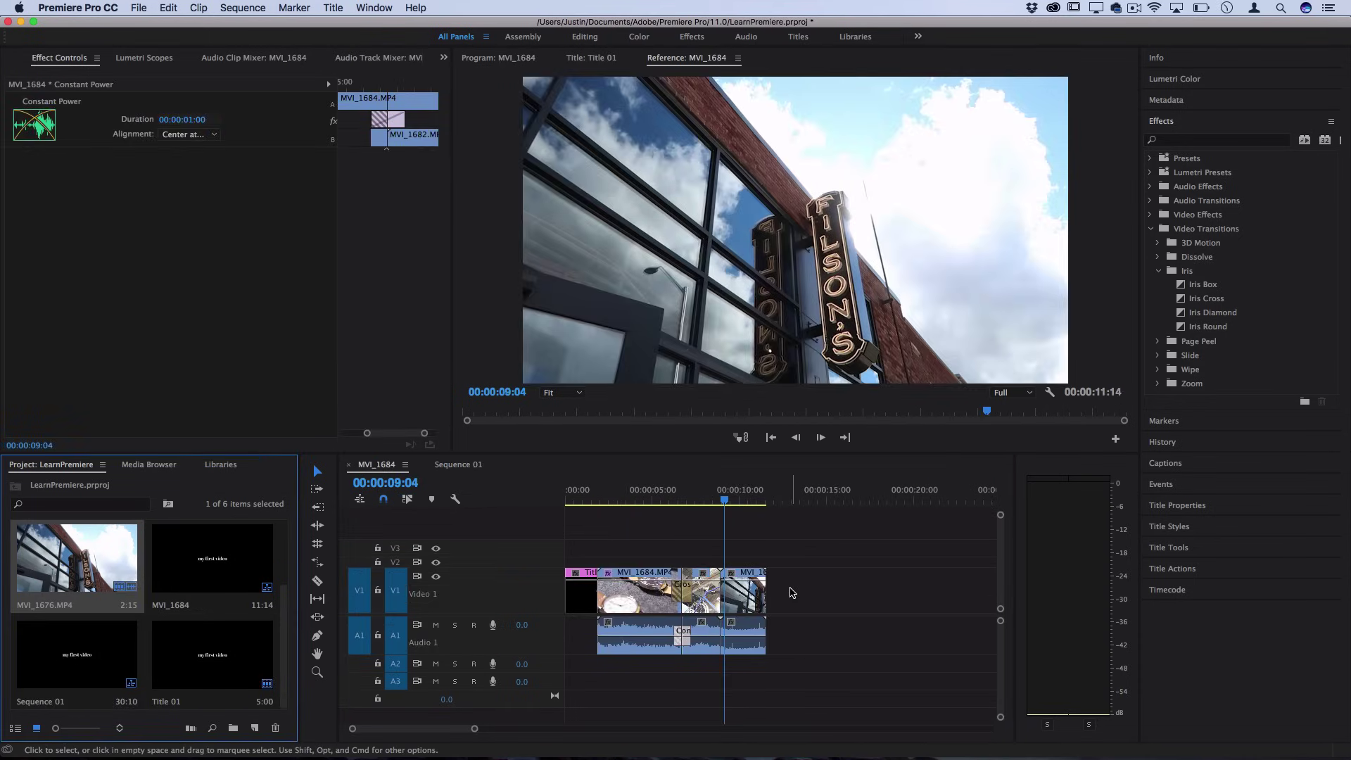
pyautogui.click(626, 496)
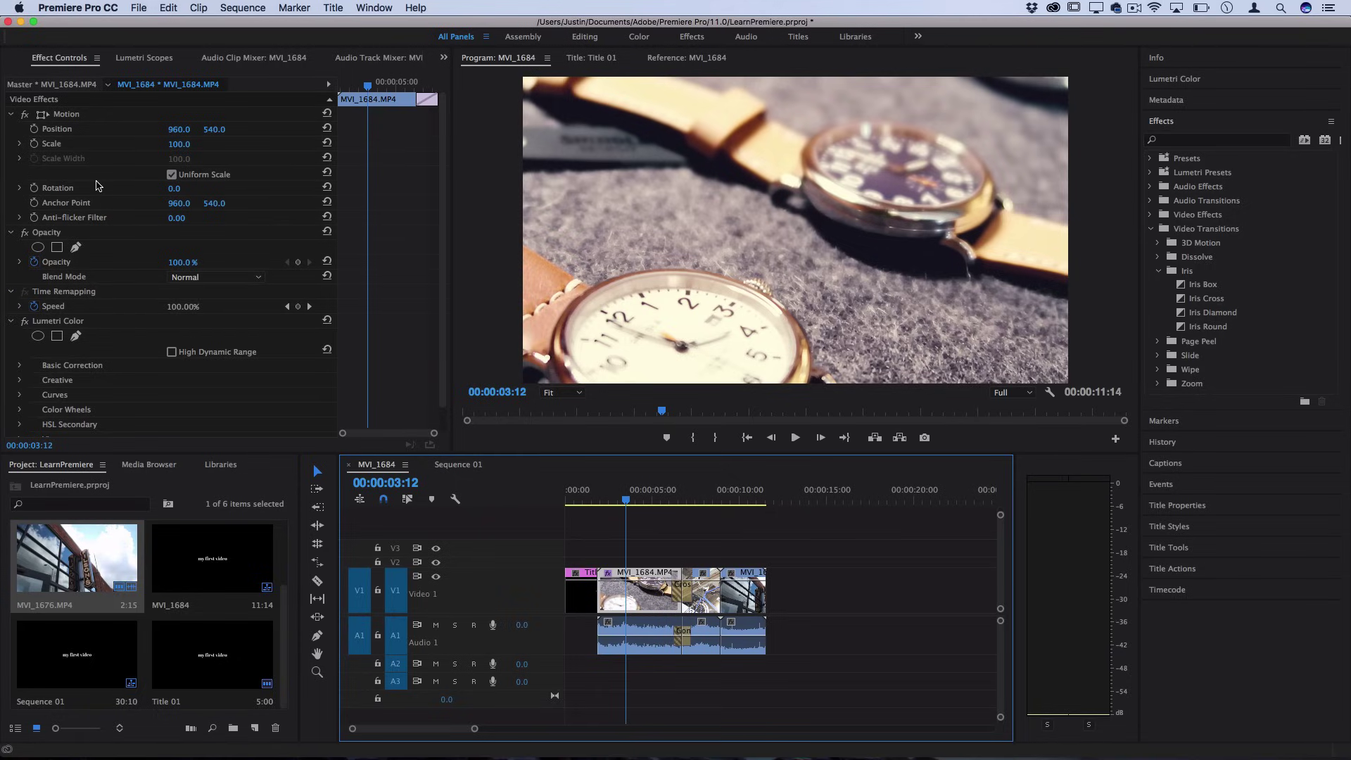
# Keyframe the watch clip's Scale 100, then 105 at 03:23, then back to 100 at 04:08.
pyautogui.click(34, 144)
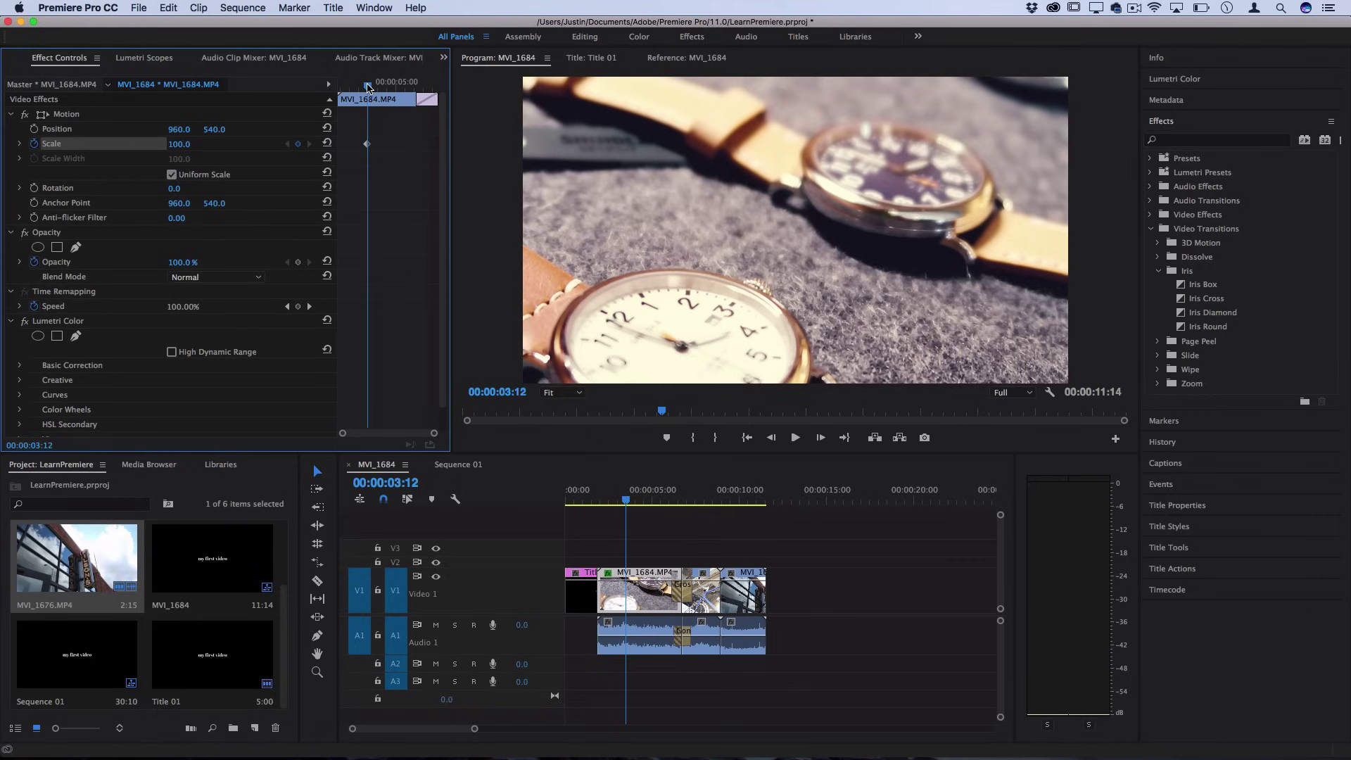
pyautogui.press('Right')
pyautogui.press('Right')
pyautogui.press('Right')
pyautogui.press('Right')
pyautogui.press('Right')
pyautogui.press('Right')
pyautogui.press('Right')
pyautogui.press('Right')
pyautogui.press('Right')
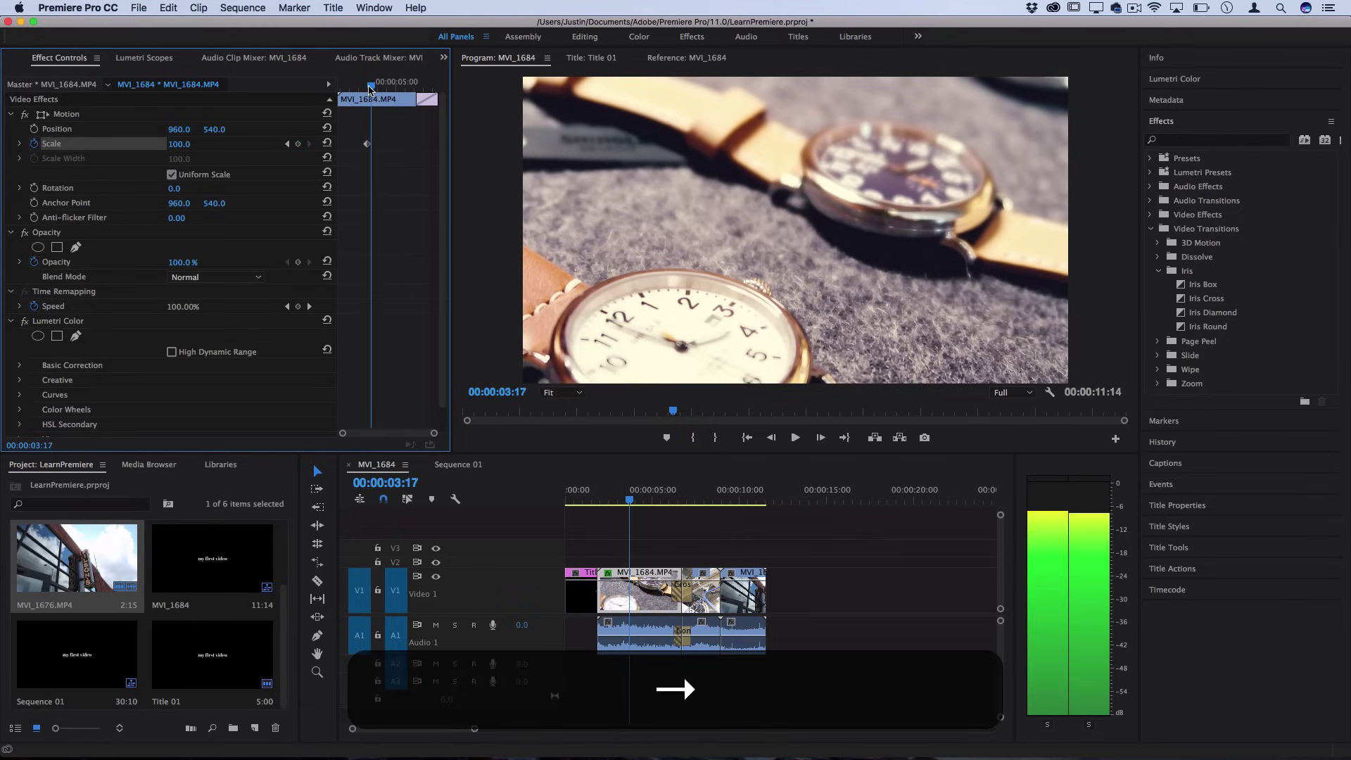
pyautogui.press('Right')
pyautogui.press('Right')
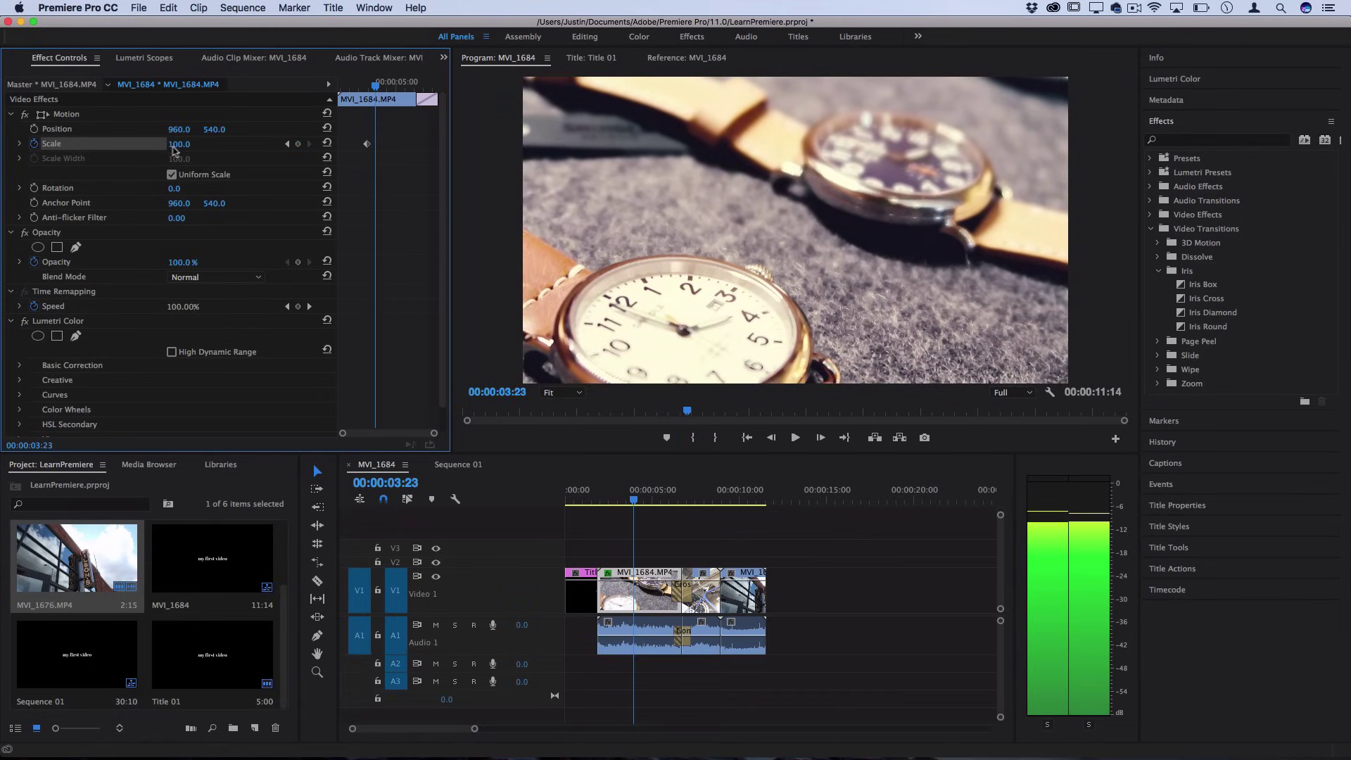
pyautogui.click(185, 143)
pyautogui.write('105')
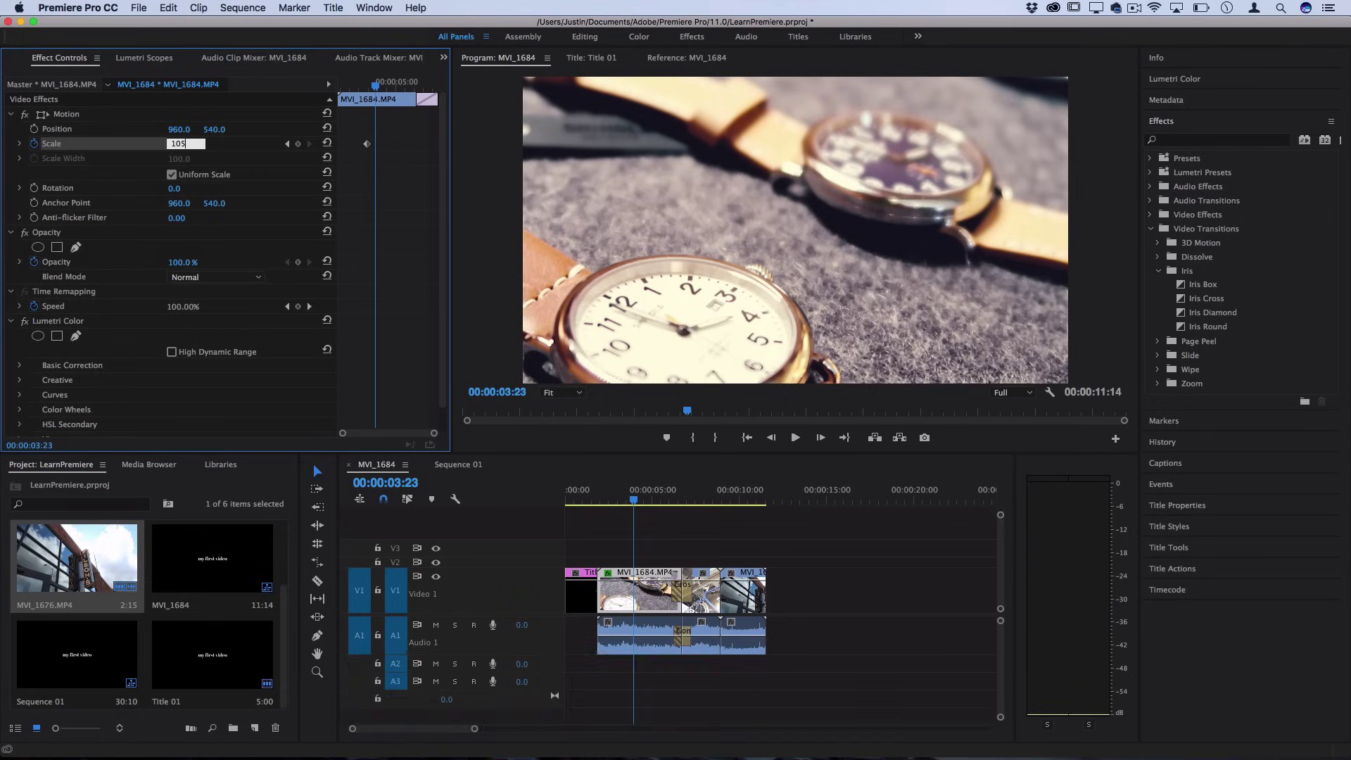
pyautogui.press('Return')
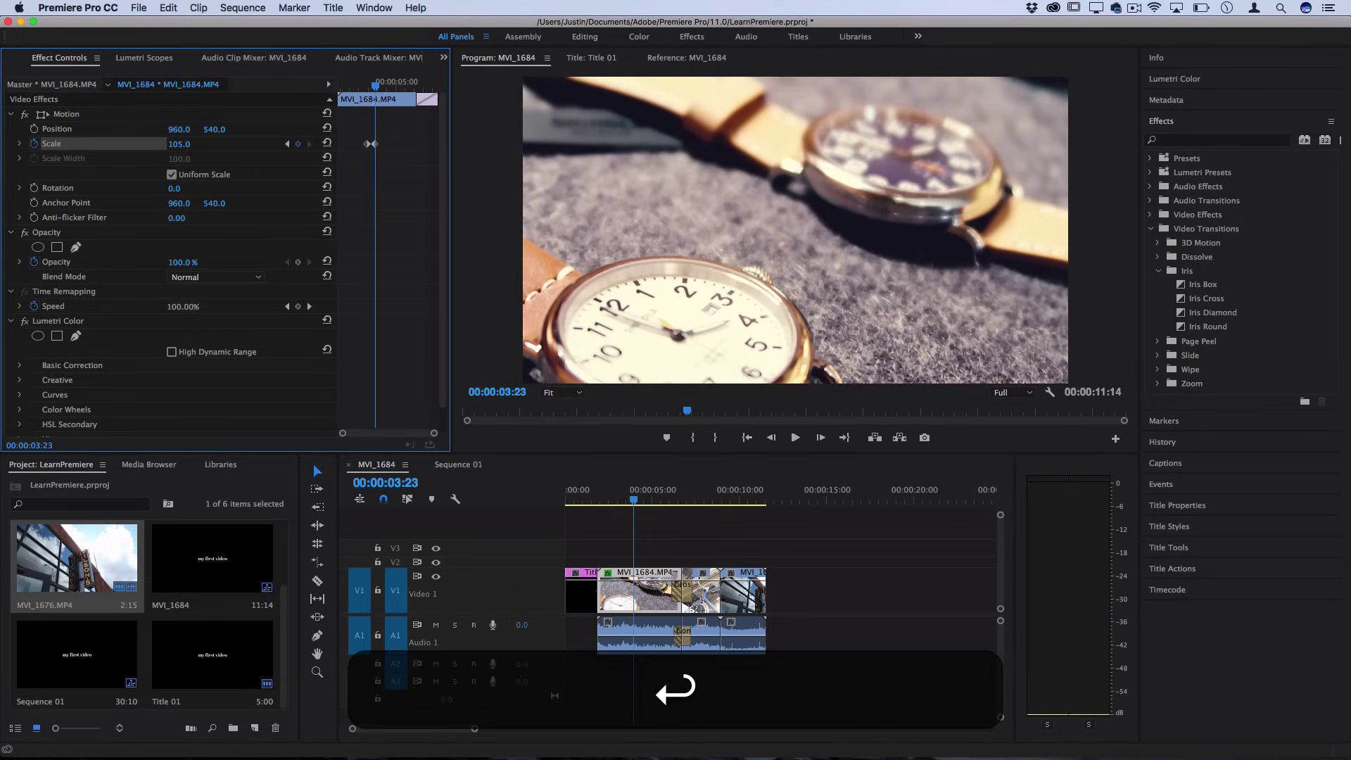
pyautogui.press('Right')
pyautogui.press('Right')
pyautogui.press('Right')
pyautogui.press('Right')
pyautogui.press('Right')
pyautogui.press('Right')
pyautogui.press('Right')
pyautogui.press('Right')
pyautogui.press('Right')
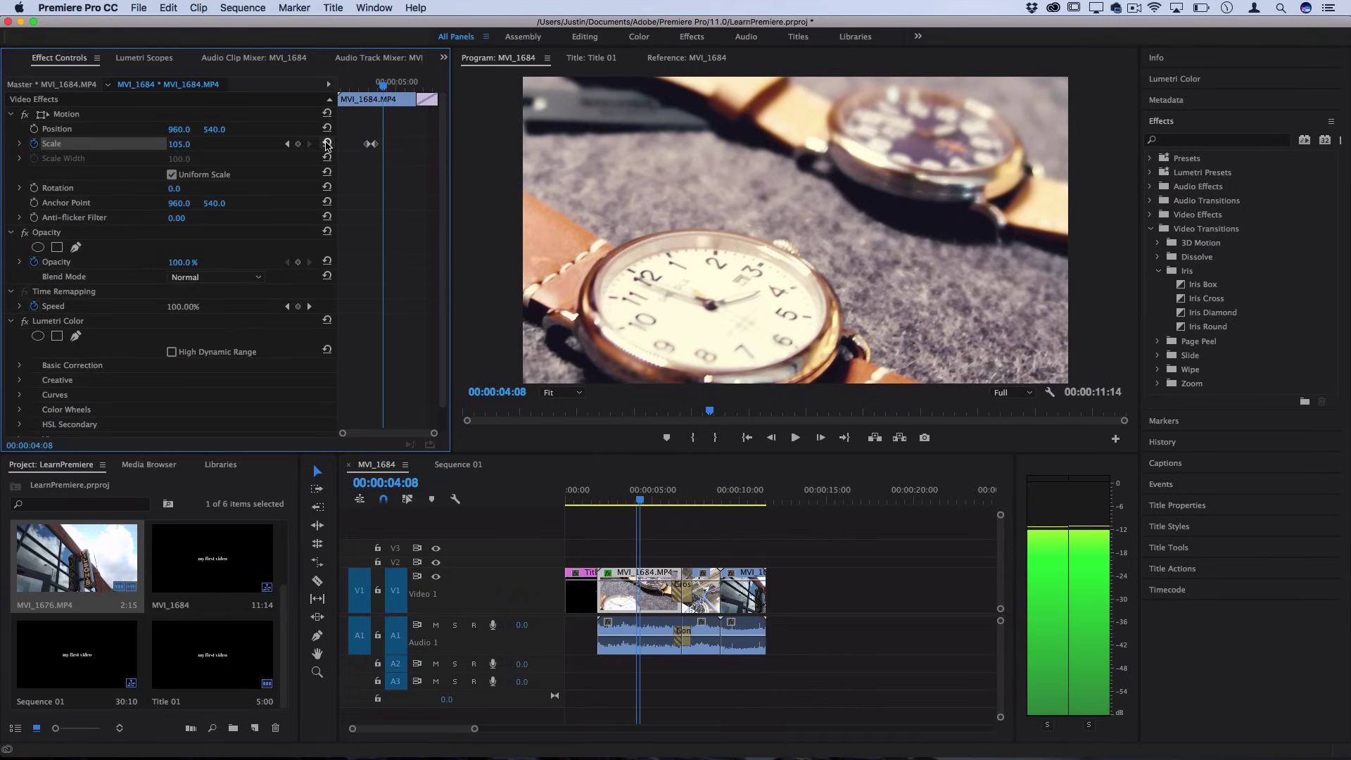
pyautogui.click(327, 143)
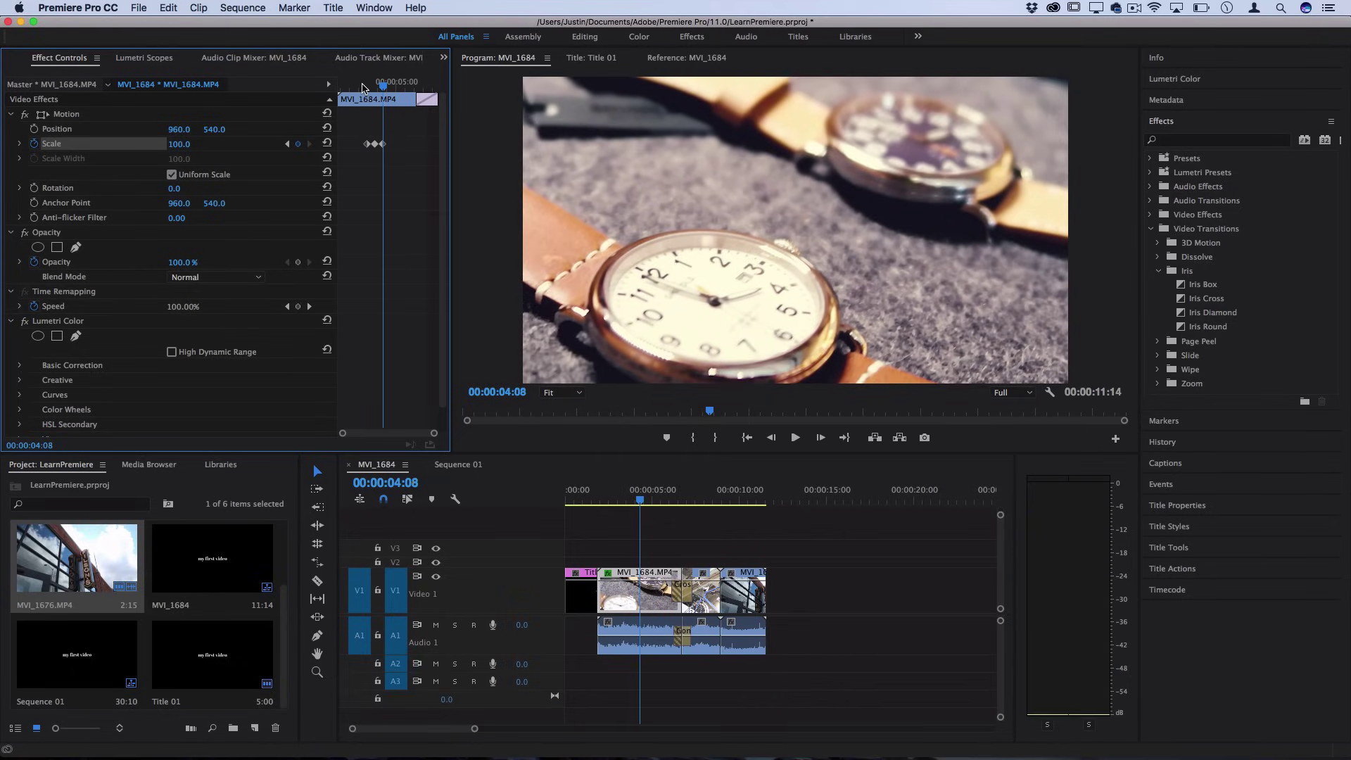
# Step frame by frame through the zoom and play it back to check it.
pyautogui.click(362, 87)
pyautogui.press('Right')
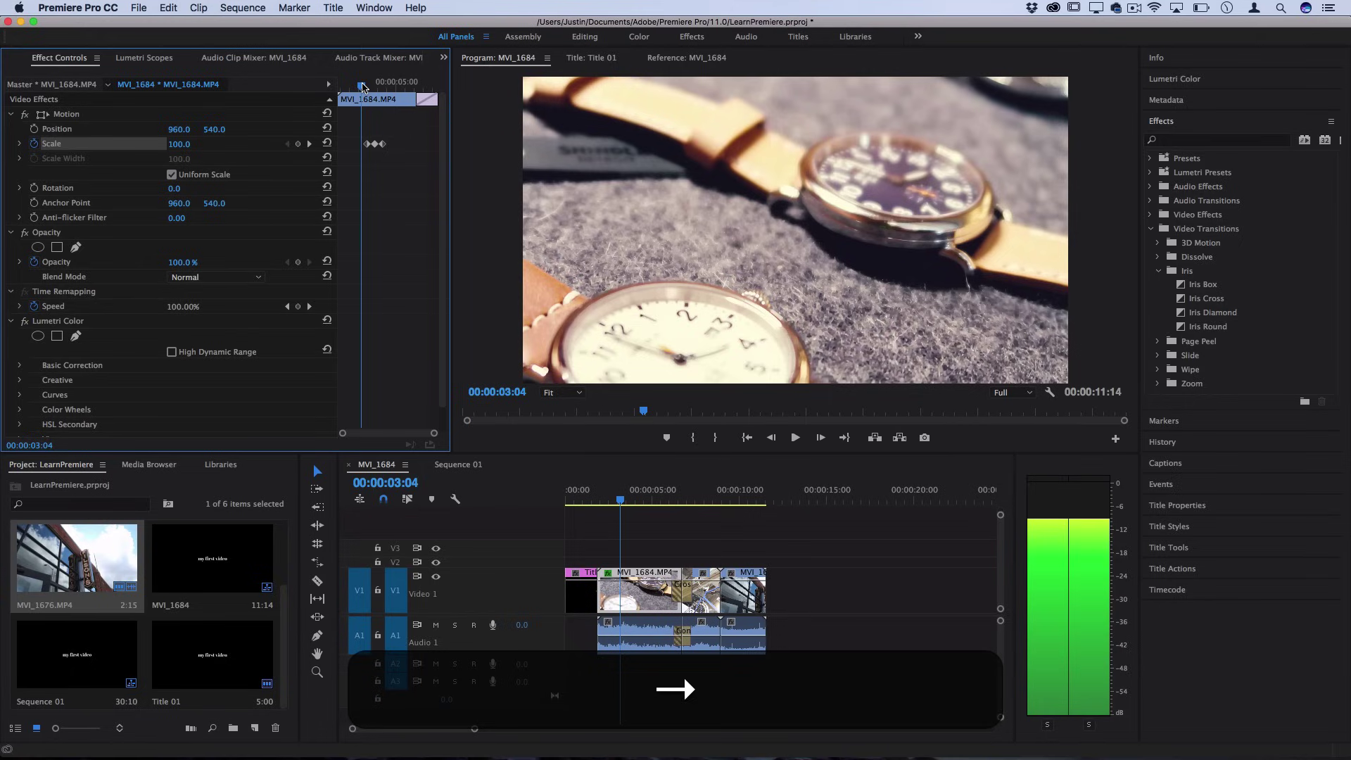
pyautogui.press('Right')
pyautogui.press('Right')
pyautogui.press('Right')
pyautogui.press('Right')
pyautogui.press('Right')
pyautogui.press('Right')
pyautogui.press('Right')
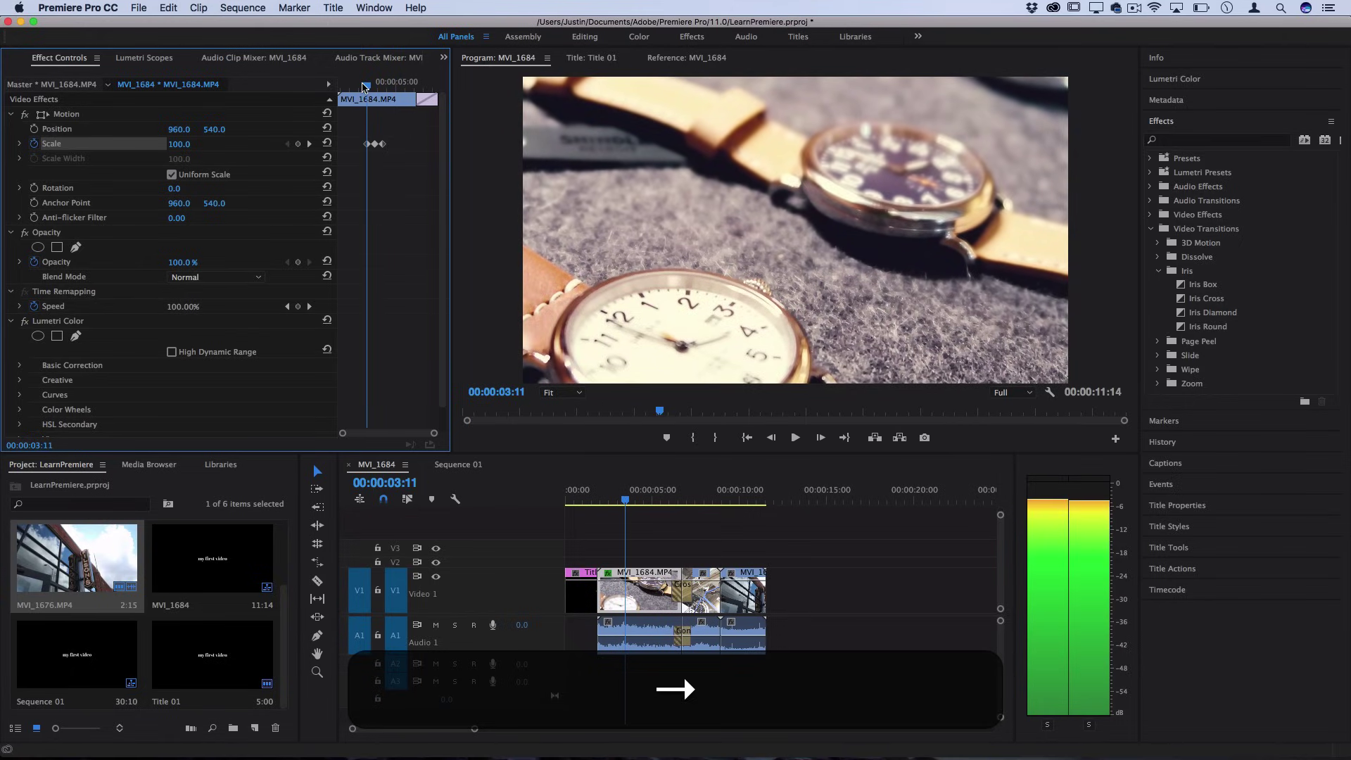
pyautogui.press('Right')
pyautogui.press('Right')
pyautogui.press('Right')
pyautogui.press('Right')
pyautogui.press('Right')
pyautogui.press('Right')
pyautogui.press('Right')
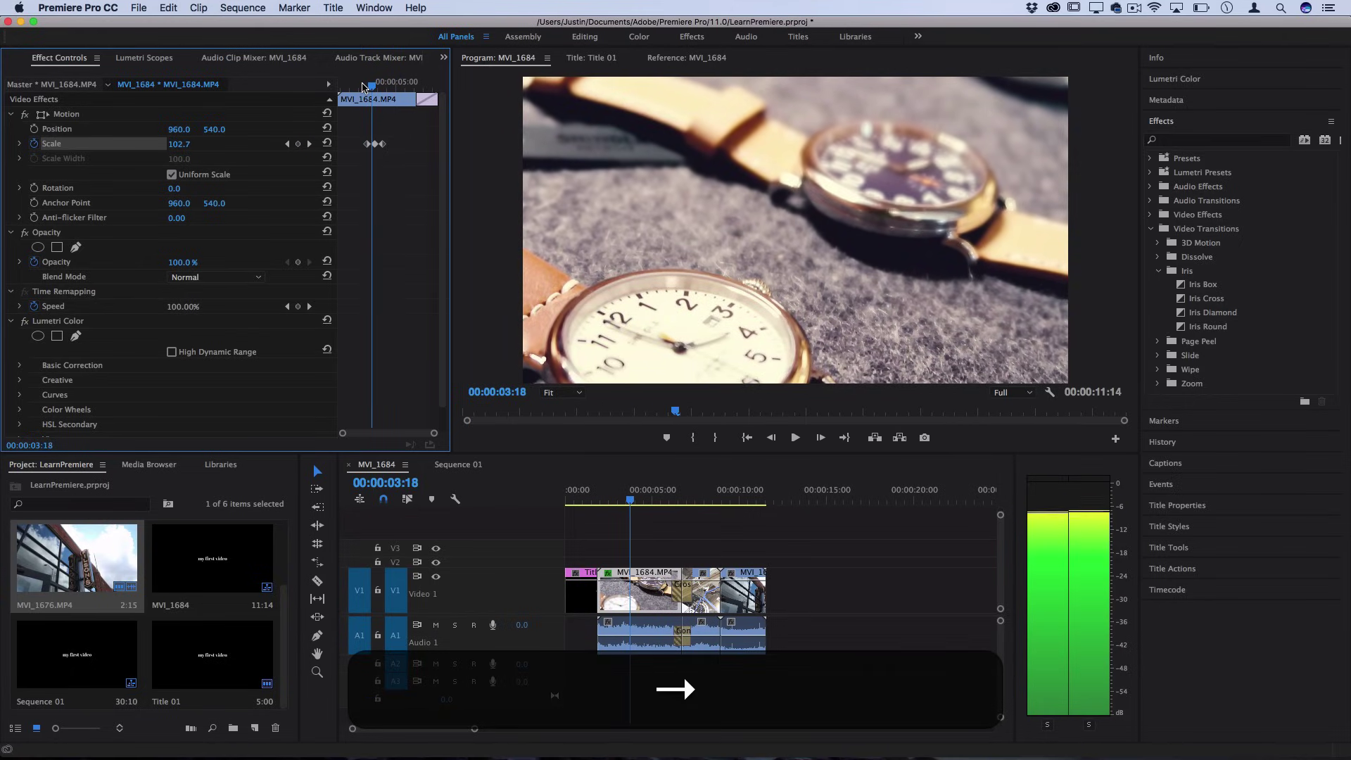
pyautogui.press('Right')
pyautogui.press('Right')
pyautogui.press('Right')
pyautogui.press('Right')
pyautogui.press('Right')
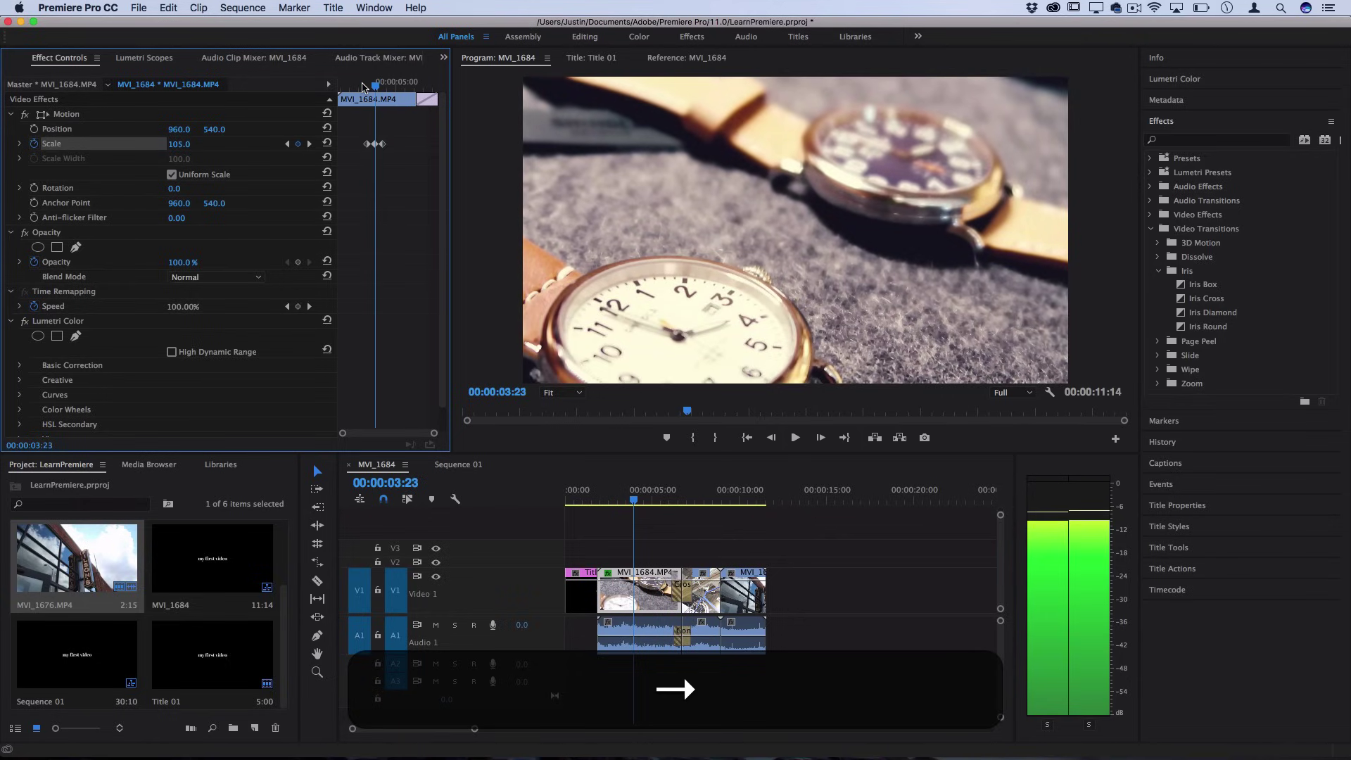
pyautogui.press('Right')
pyautogui.press('Right')
pyautogui.press('Right')
pyautogui.press('Right')
pyautogui.press('Right')
pyautogui.press('Right')
pyautogui.press('Right')
pyautogui.press('Right')
pyautogui.press('Right')
pyautogui.press('Right')
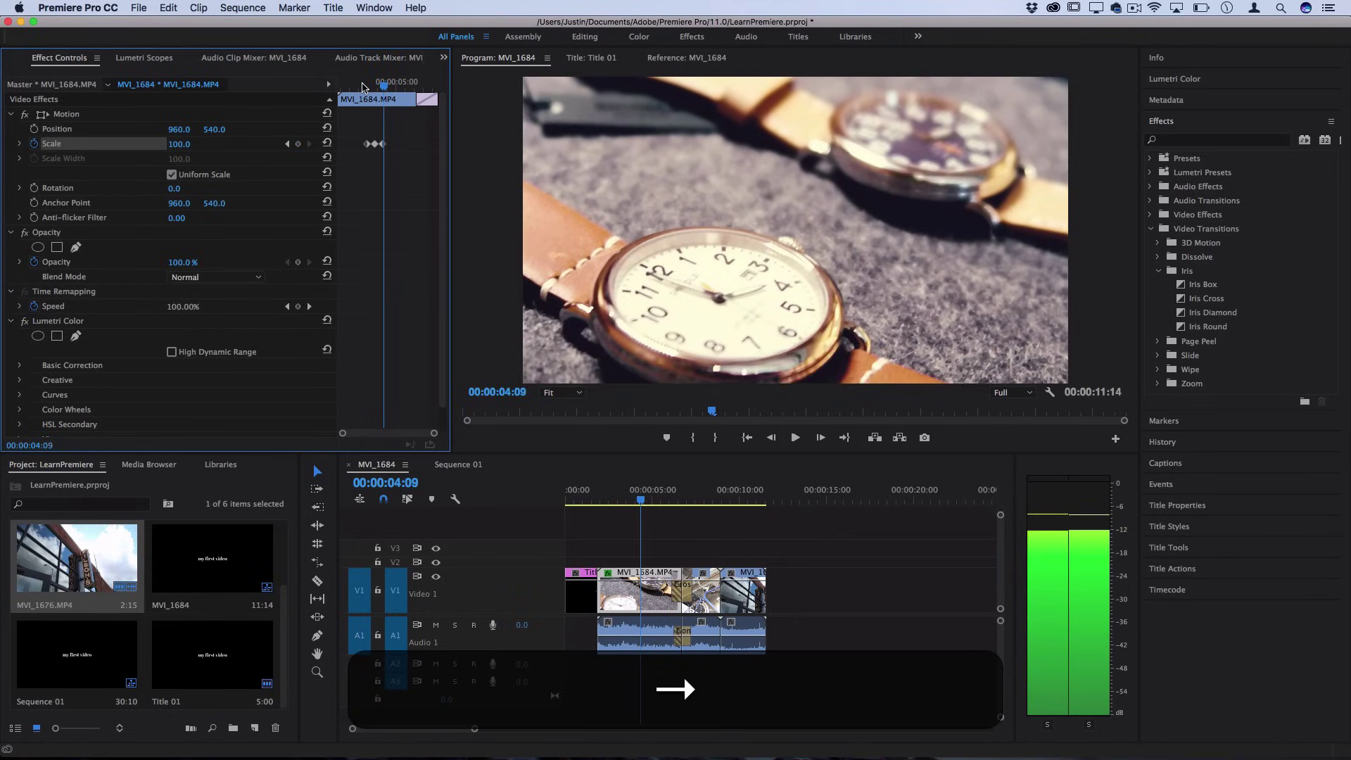
pyautogui.click(360, 85)
pyautogui.press('space')
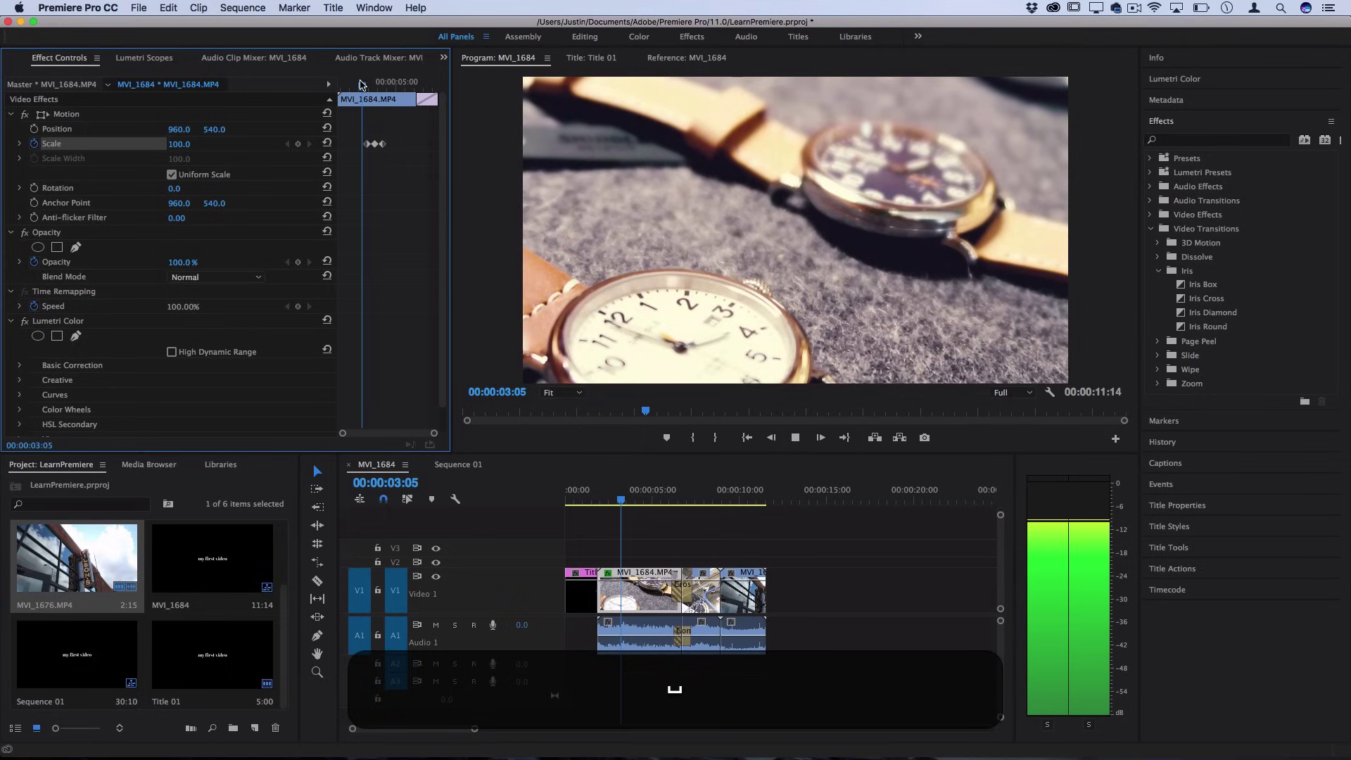
pyautogui.press('space')
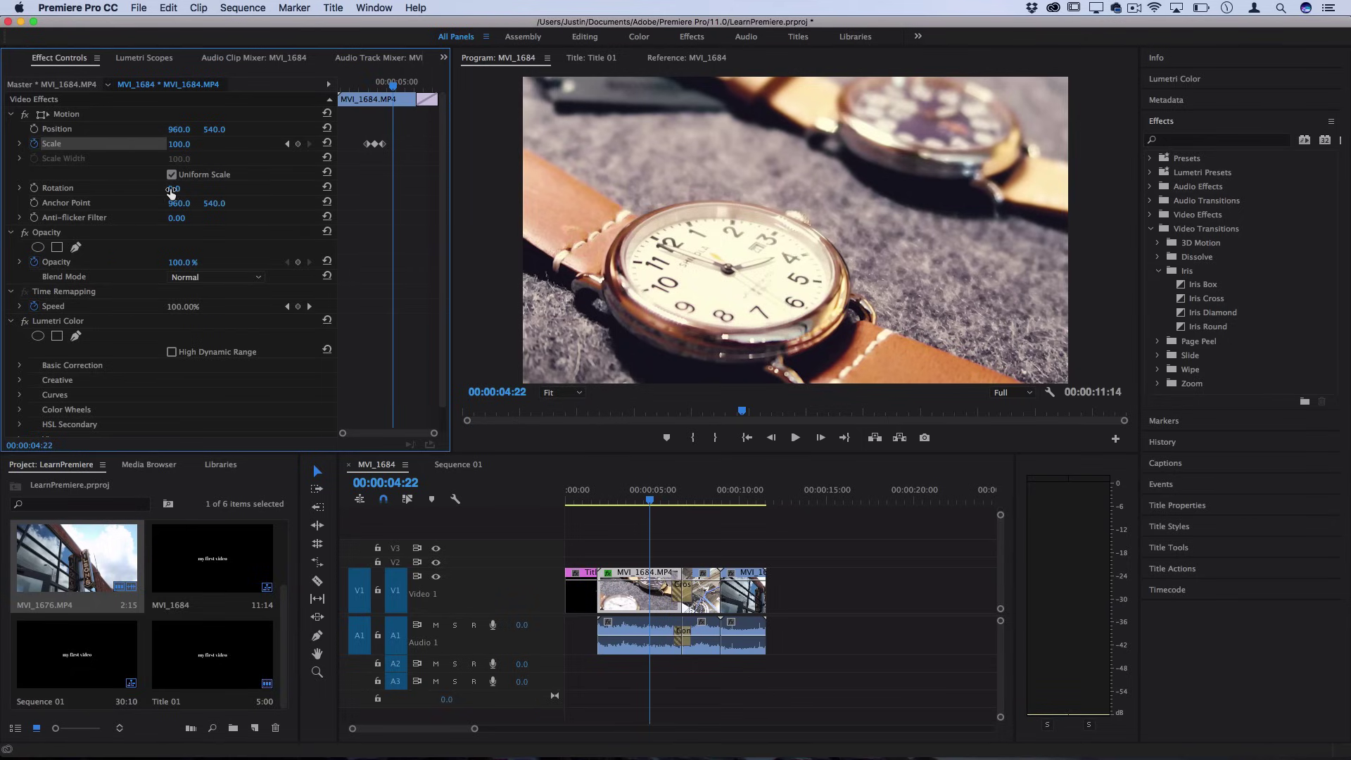
# Test a 96° rotation on the clip, then reset Rotation to 0.
pyautogui.moveTo(179, 189); pyautogui.dragTo(192, 190)
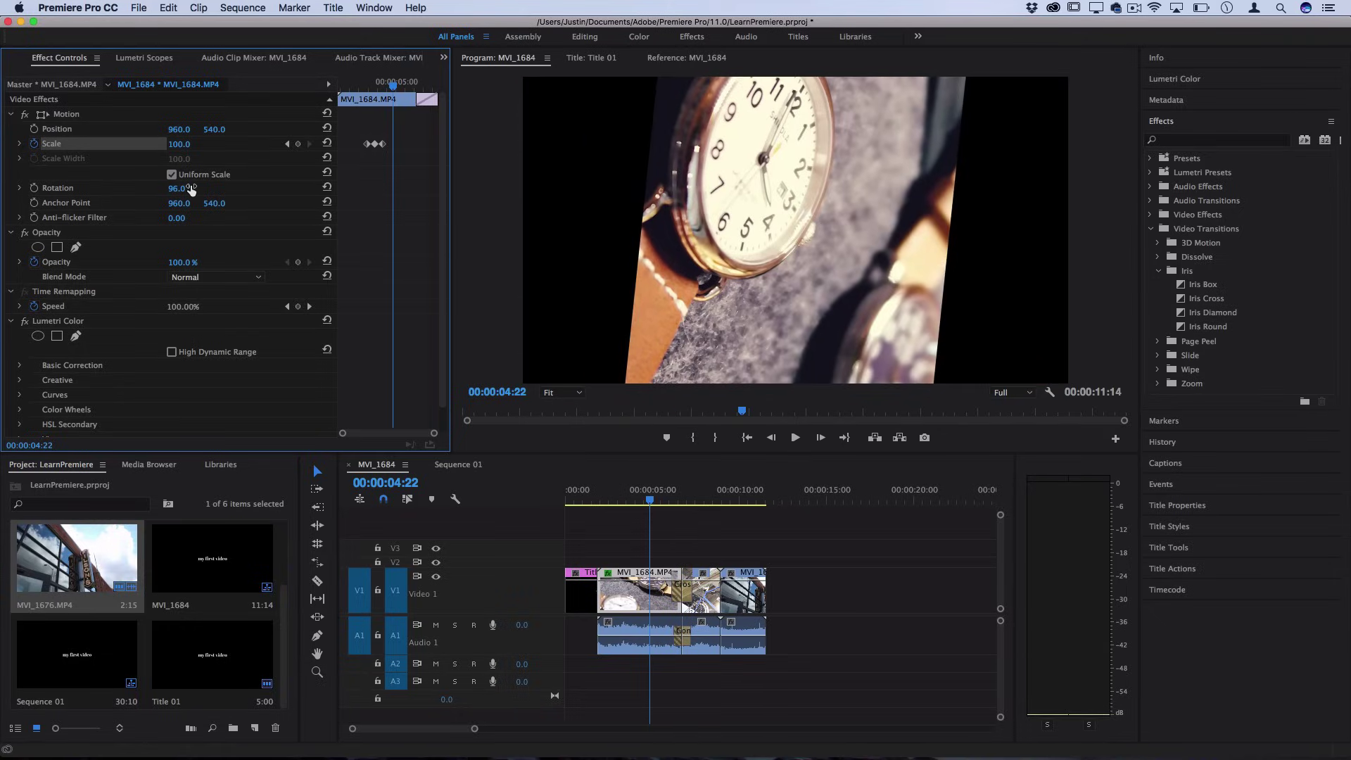
pyautogui.press('space')
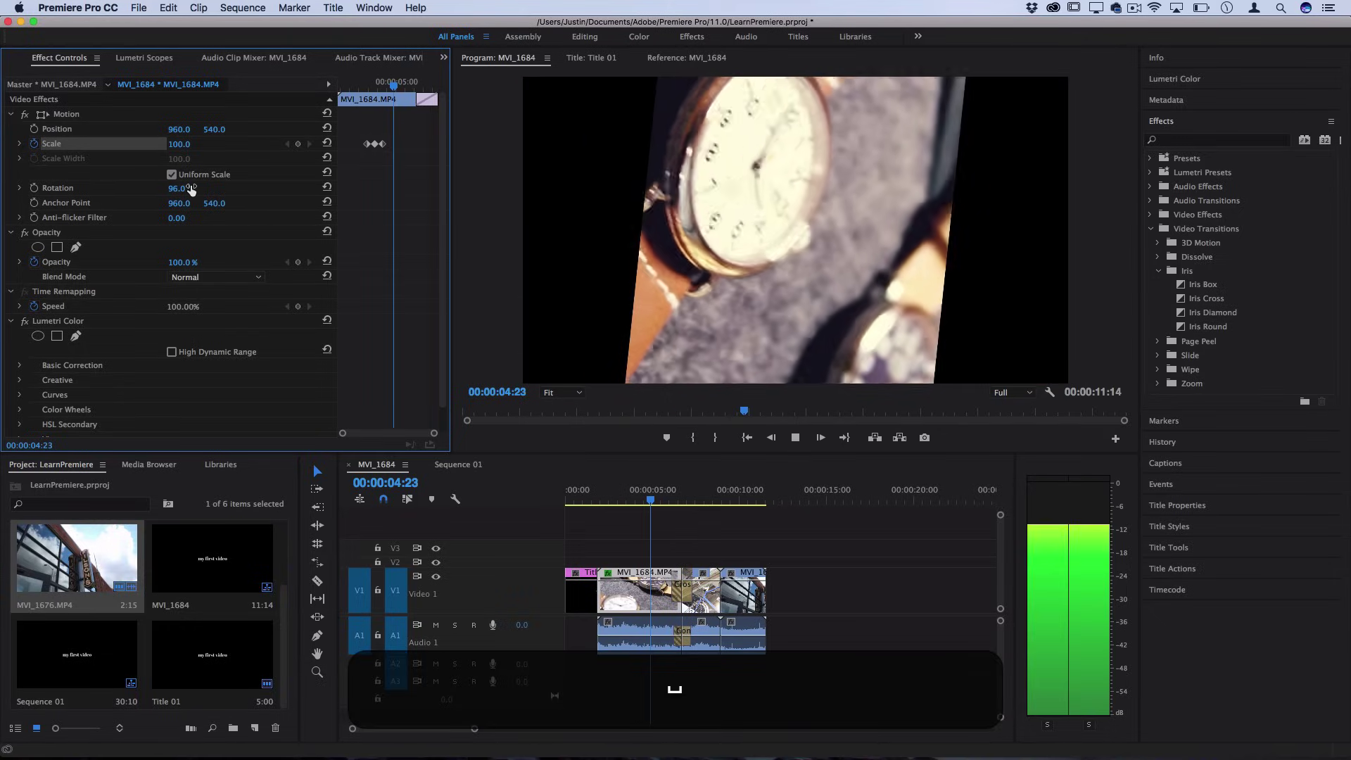
pyautogui.click(326, 187)
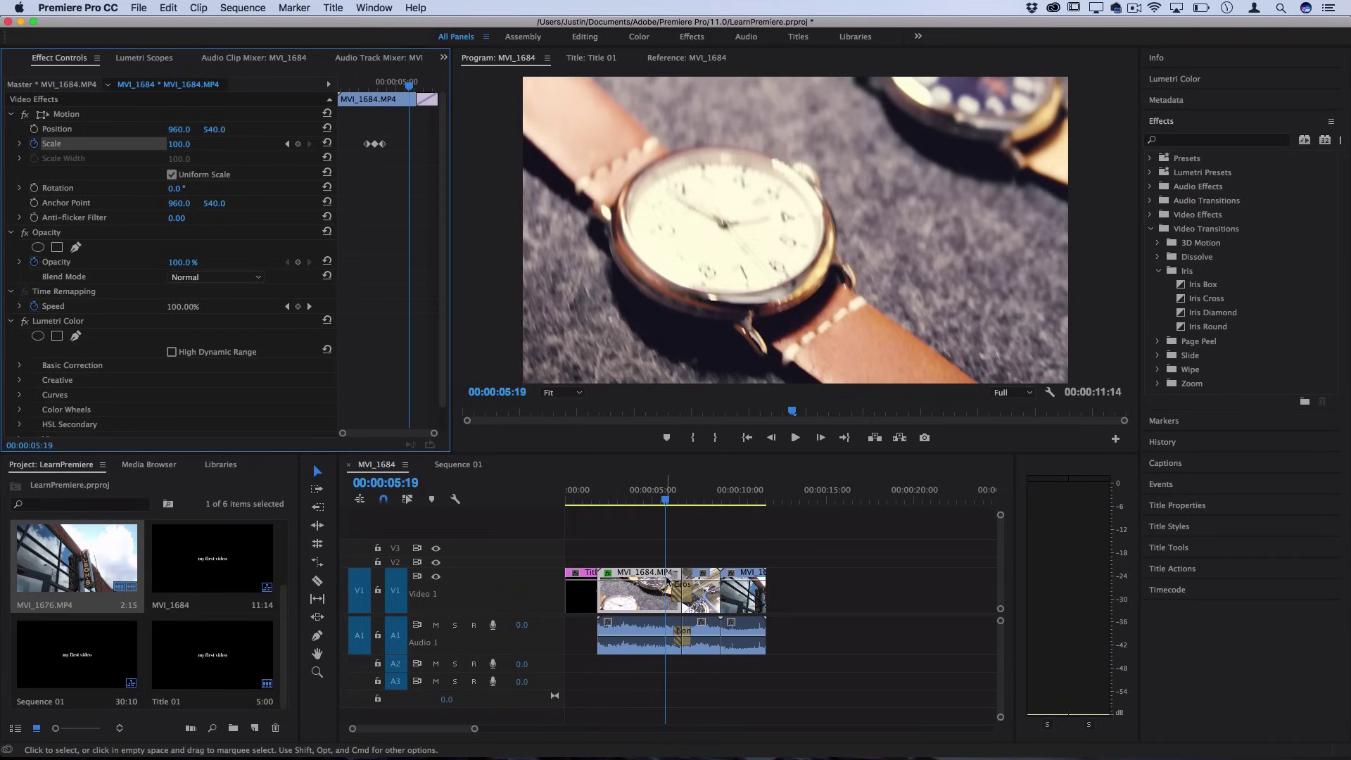
pyautogui.click(637, 629)
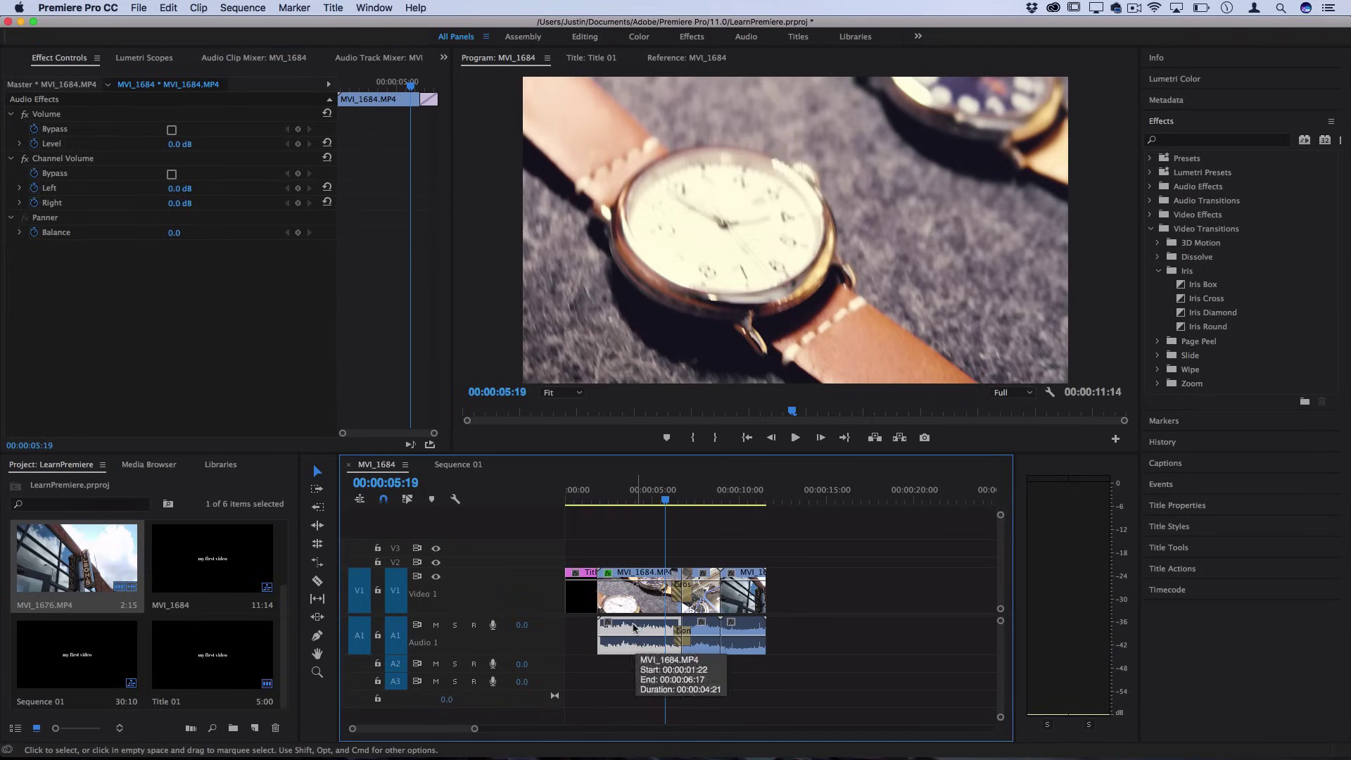
pyautogui.click(523, 625)
pyautogui.click(538, 646)
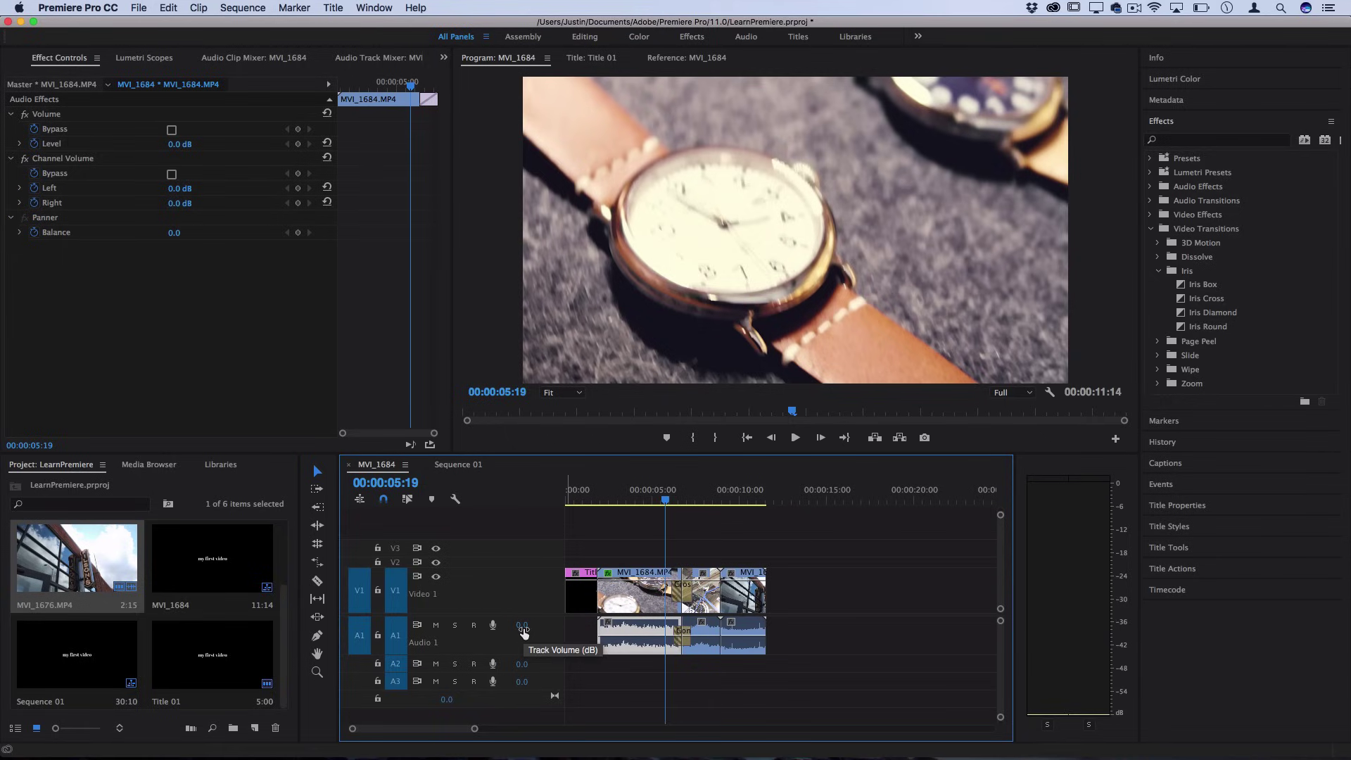
pyautogui.moveTo(523, 633); pyautogui.dragTo(423, 660)
pyautogui.moveTo(319, 679); pyautogui.dragTo(499, 663)
pyautogui.moveTo(516, 633); pyautogui.dragTo(525, 631)
pyautogui.click(523, 632)
pyautogui.press('Return')
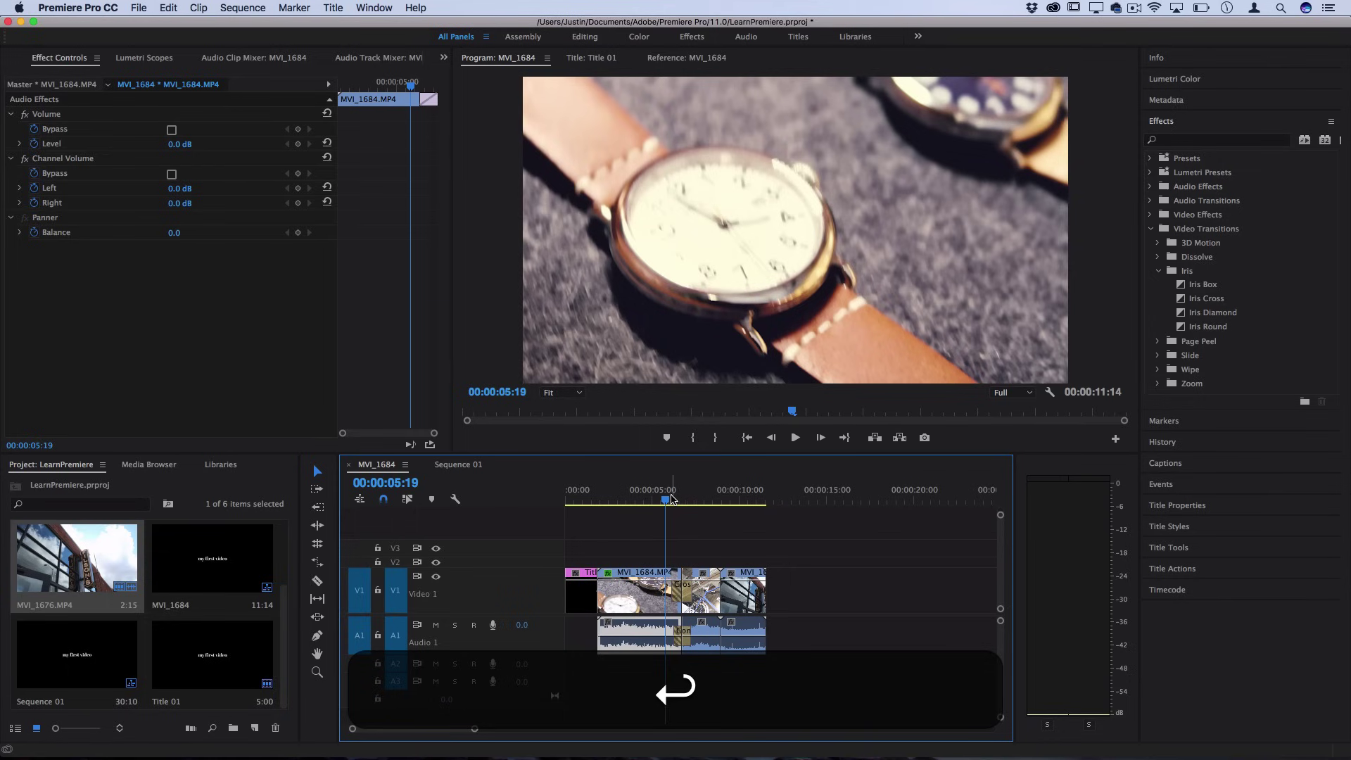
pyautogui.click(729, 501)
pyautogui.press('j')
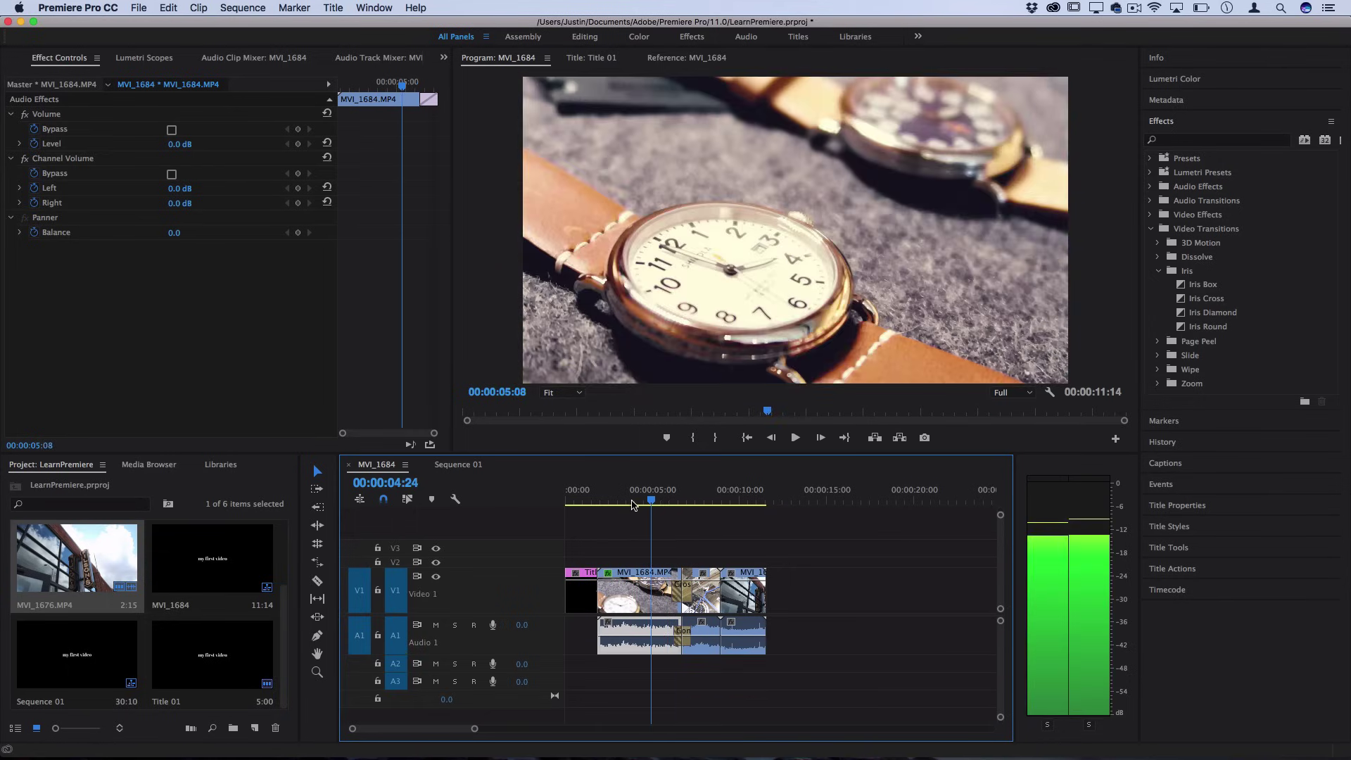
pyautogui.press('k')
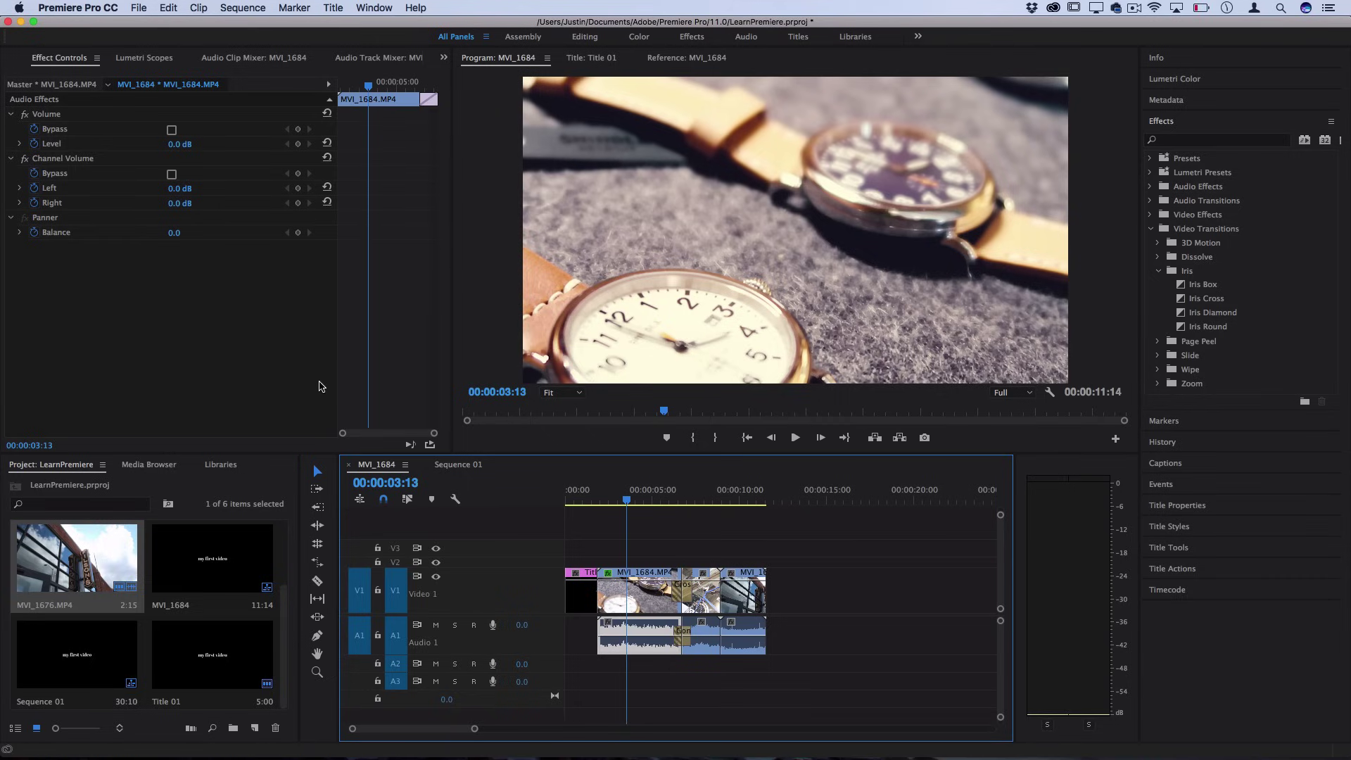
# Open File > Export > Media and scrub the preview from the title to the building clip.
pyautogui.click(135, 7)
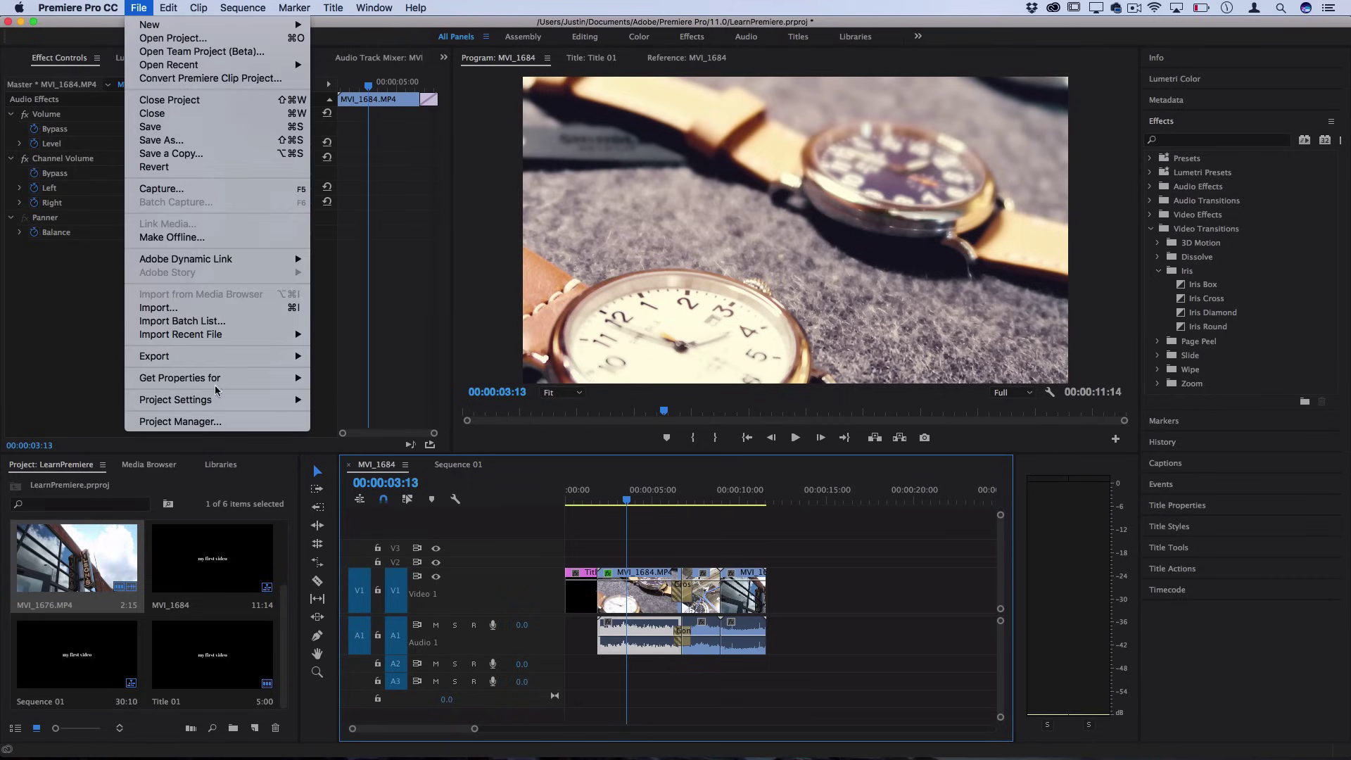
pyautogui.moveTo(230, 357)
pyautogui.click(340, 356)
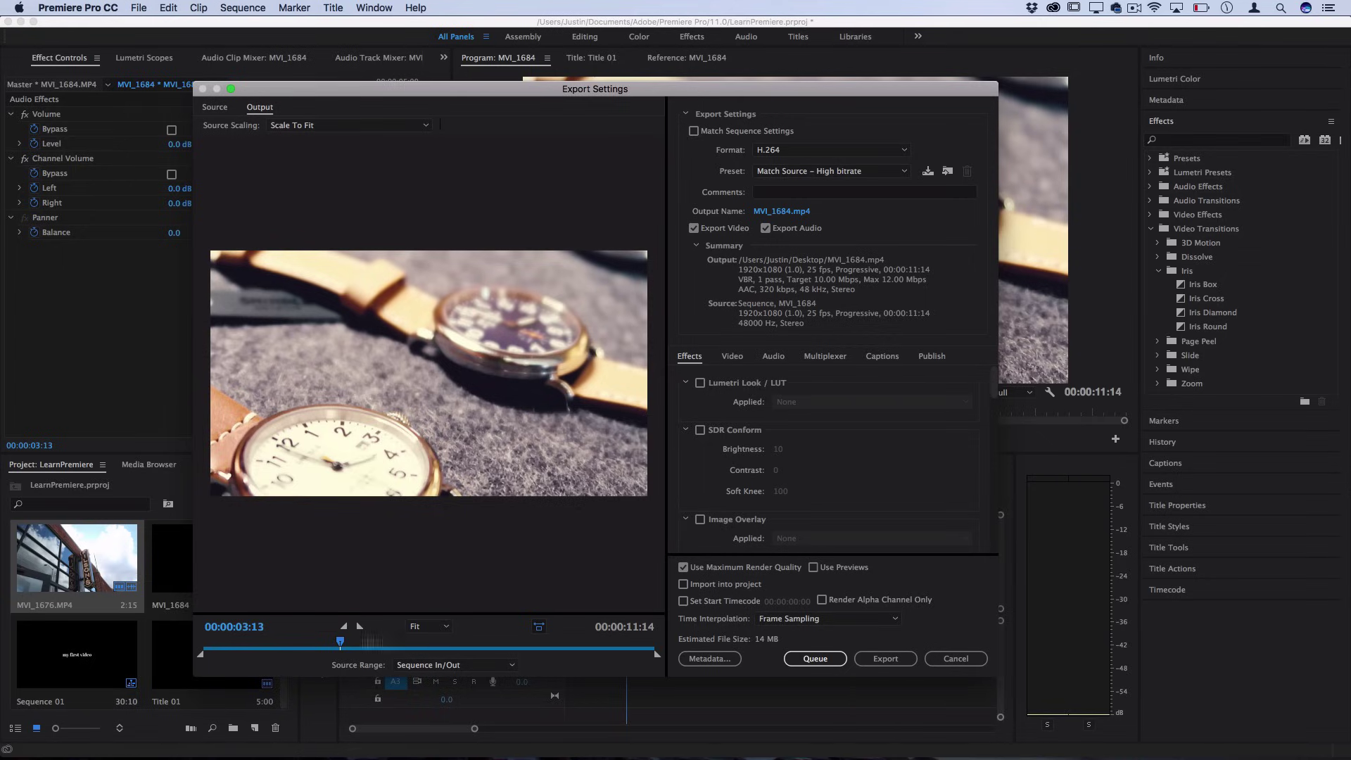
pyautogui.moveTo(340, 642); pyautogui.dragTo(203, 642)
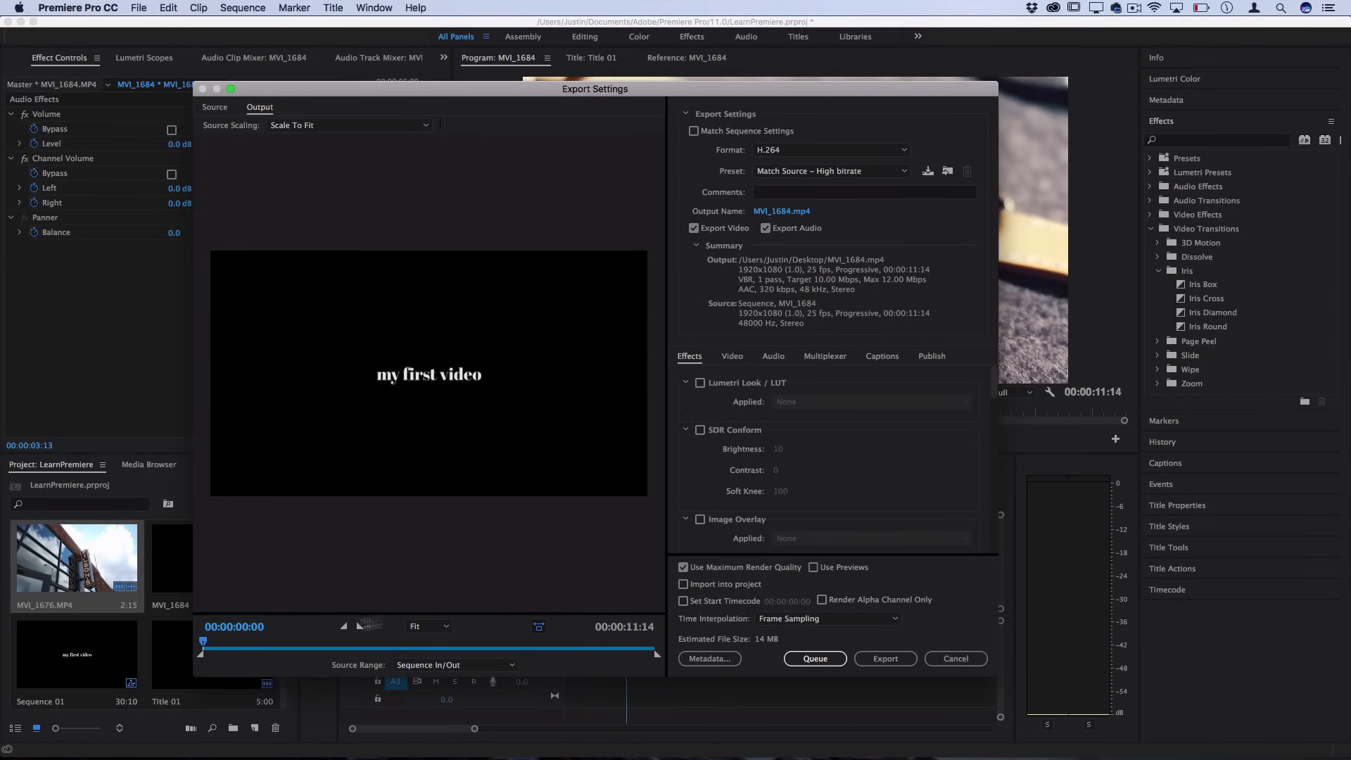
pyautogui.moveTo(203, 642)
pyautogui.mouseDown()
pyautogui.moveTo(620, 639)
pyautogui.moveTo(211, 658)
pyautogui.mouseUp()
# Choose the YouTube 1080p HD export preset.
pyautogui.click(796, 150)
pyautogui.click(796, 151)
pyautogui.click(809, 171)
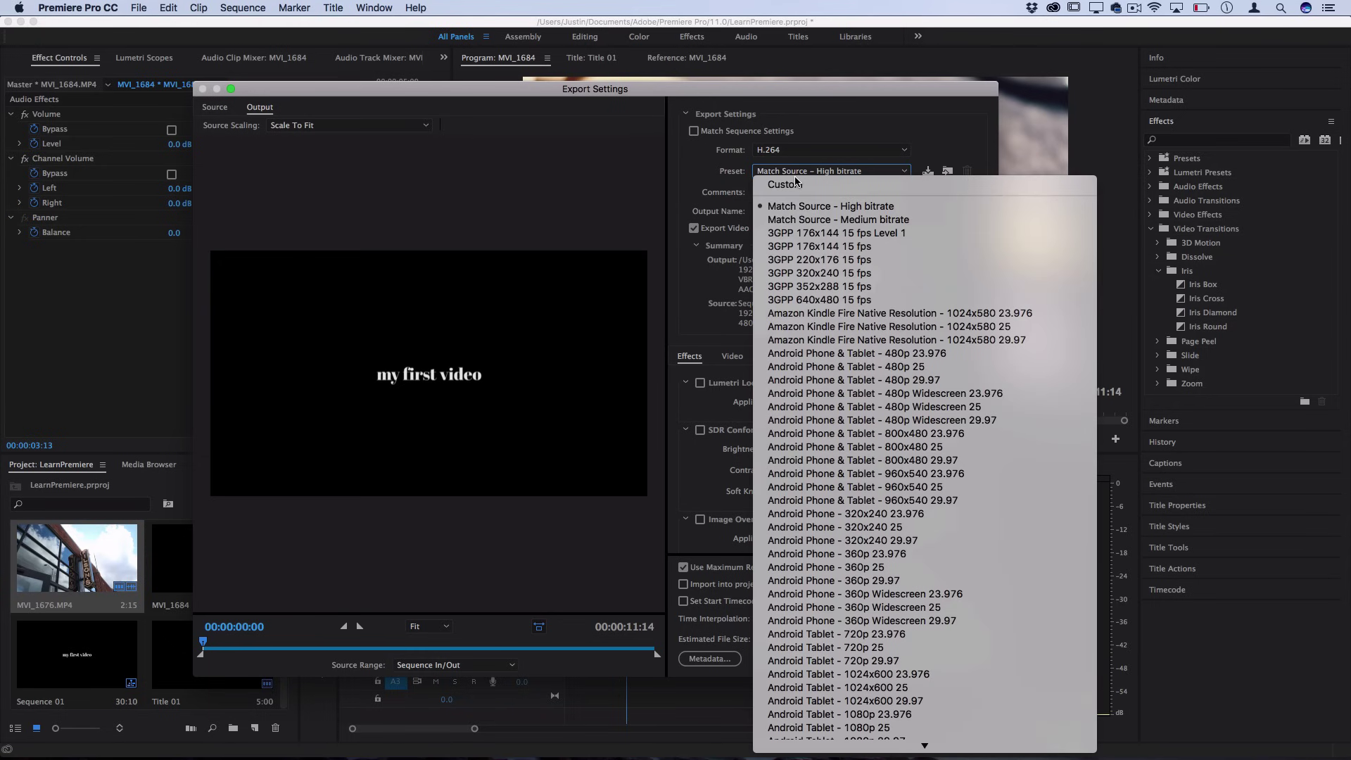
pyautogui.scroll(-5, 846, 357)
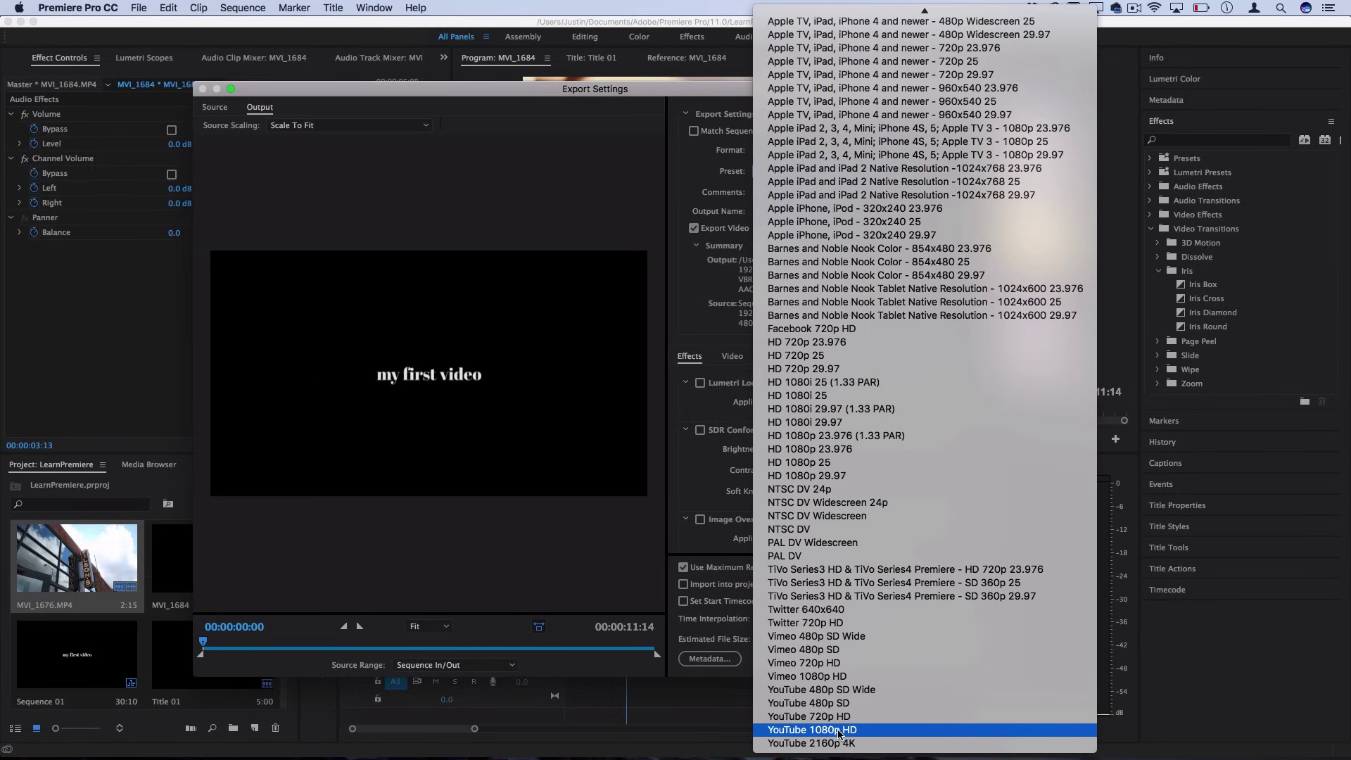
pyautogui.click(840, 734)
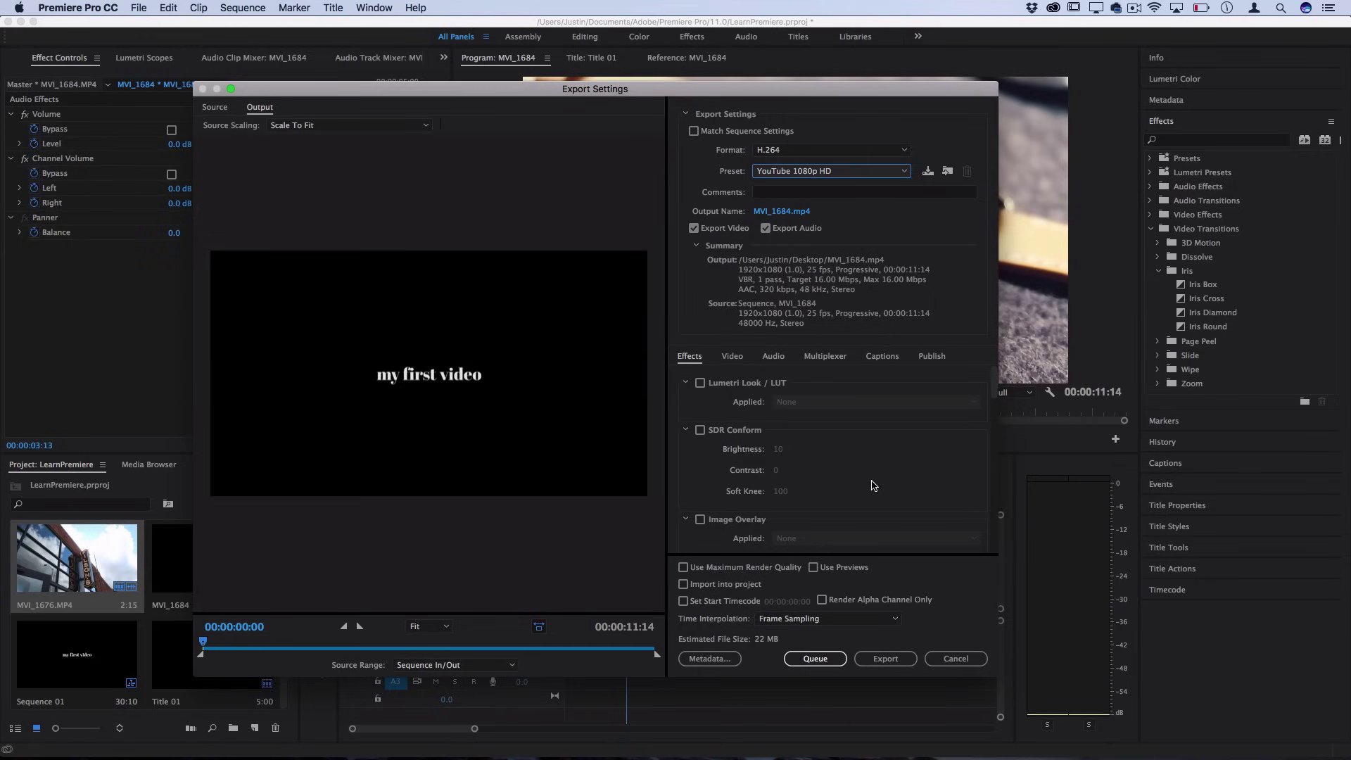
# Name the output myfirstvideo.mp4 on the Desktop and start the export.
pyautogui.click(764, 215)
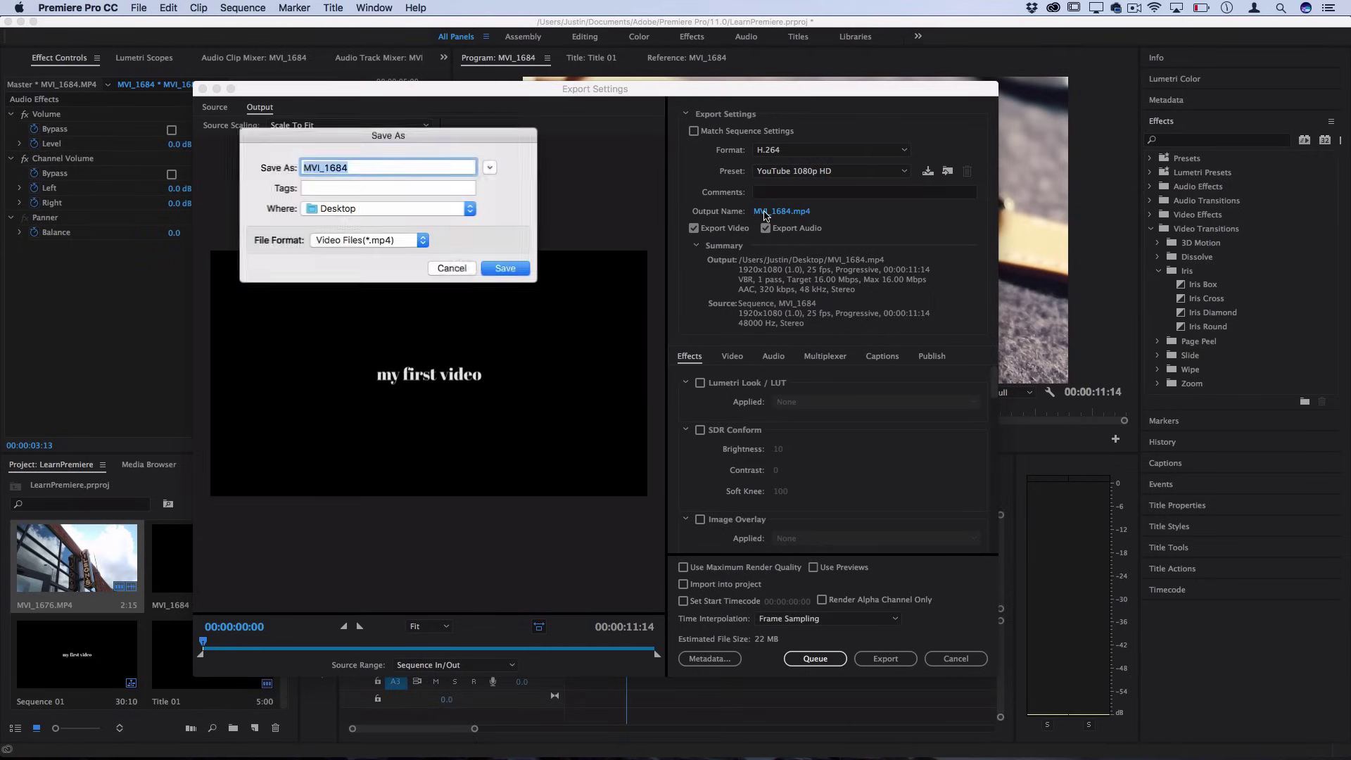
pyautogui.write('myfirstf')
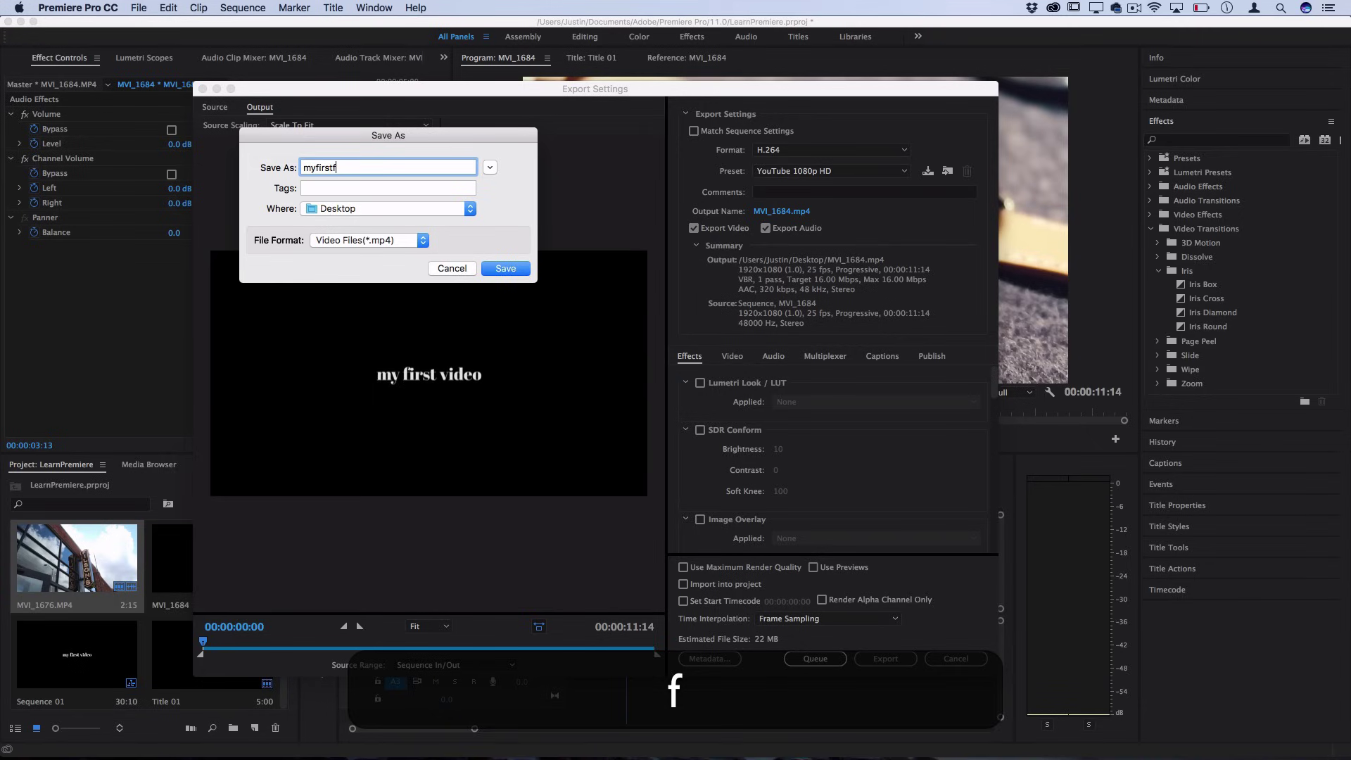
pyautogui.press('BackSpace')
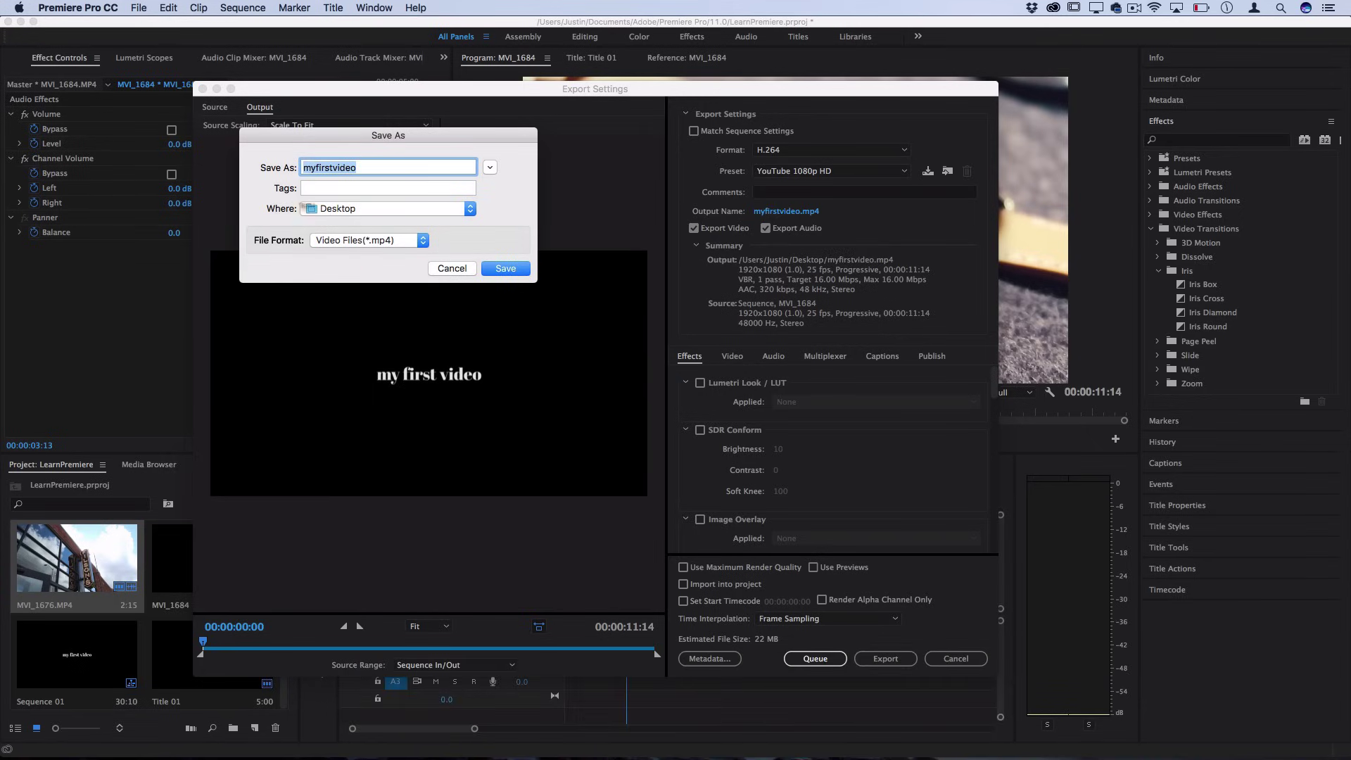
pyautogui.click(339, 211)
pyautogui.click(339, 210)
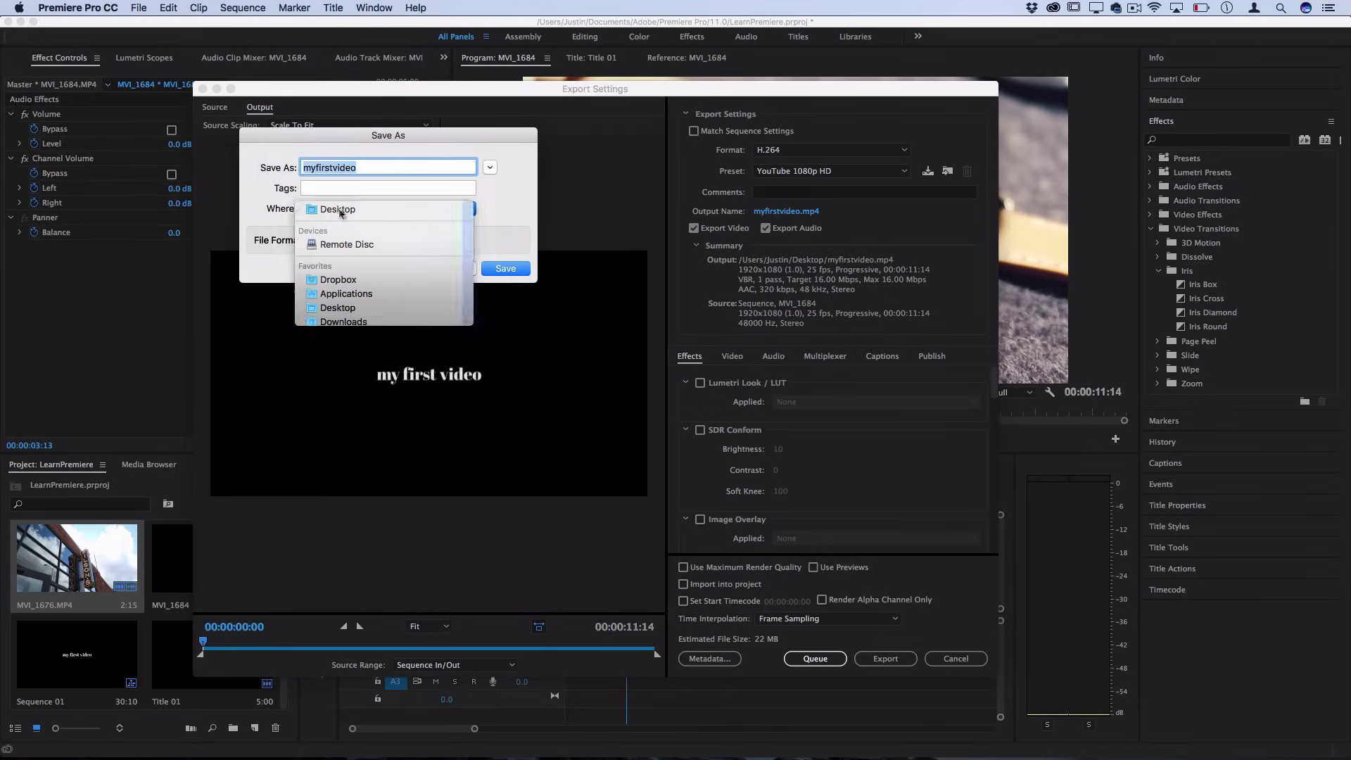
pyautogui.click(512, 269)
pyautogui.click(887, 659)
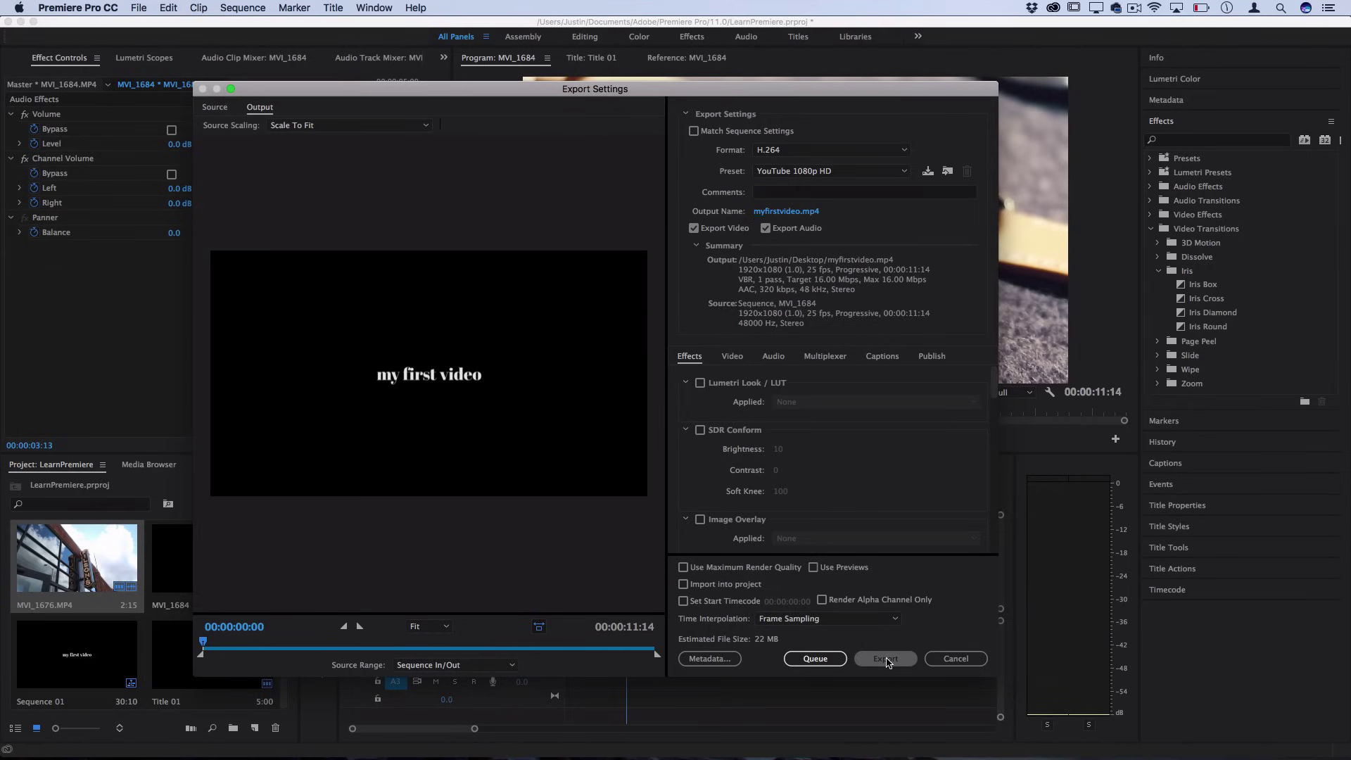